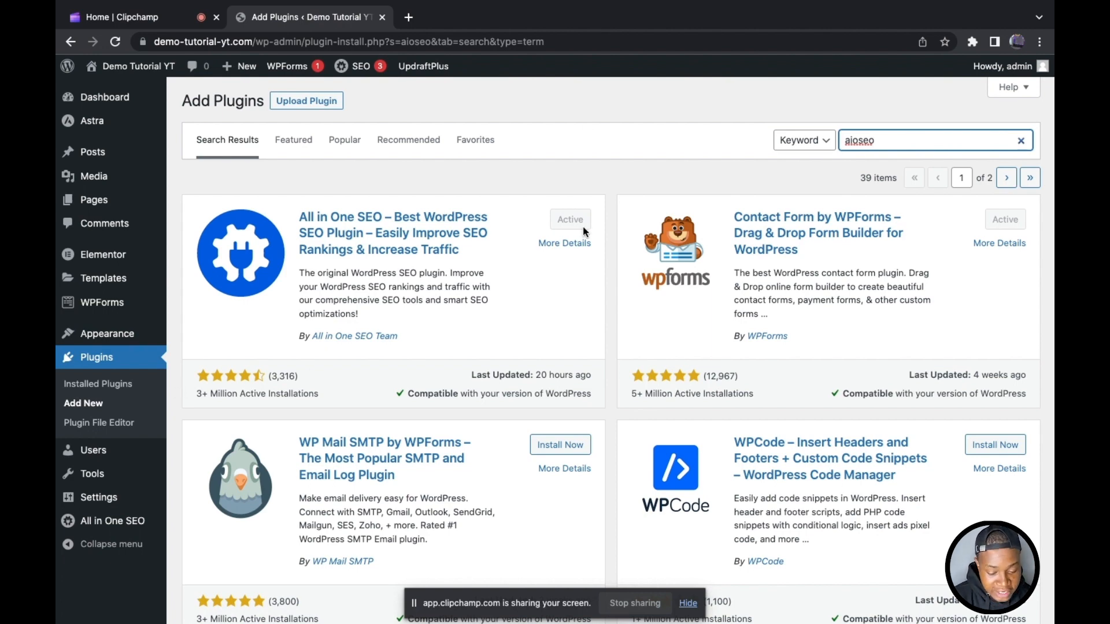
# Step: Open the All in One SEO dashboard and start its setup wizard
pyautogui.scroll(-2, 285, 236)
pyautogui.scroll(-3, 285, 237)
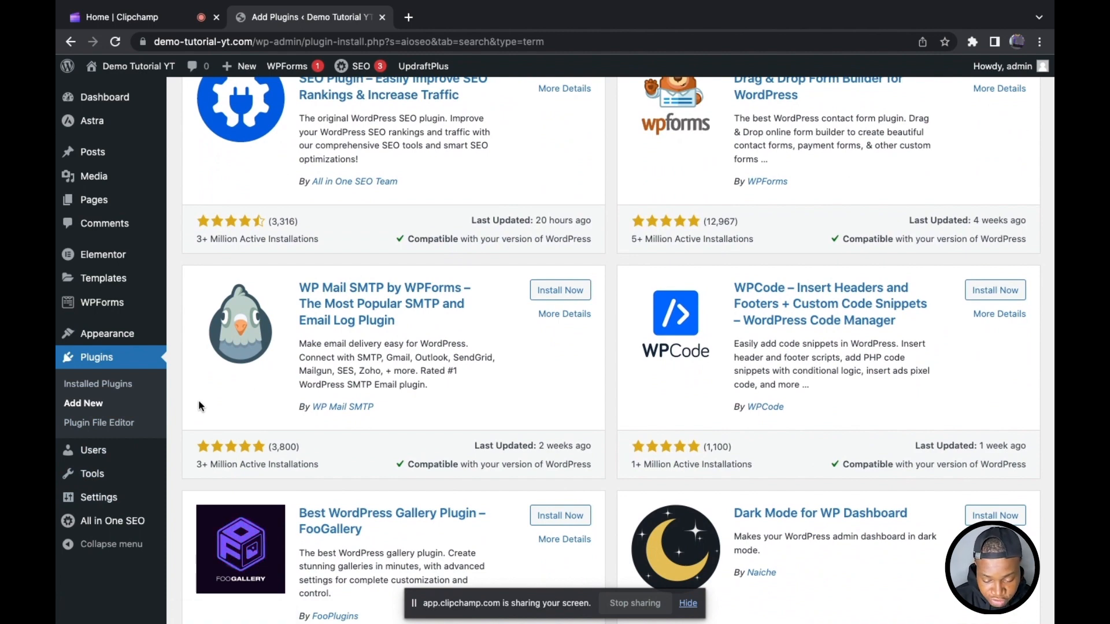
pyautogui.moveTo(111, 522)
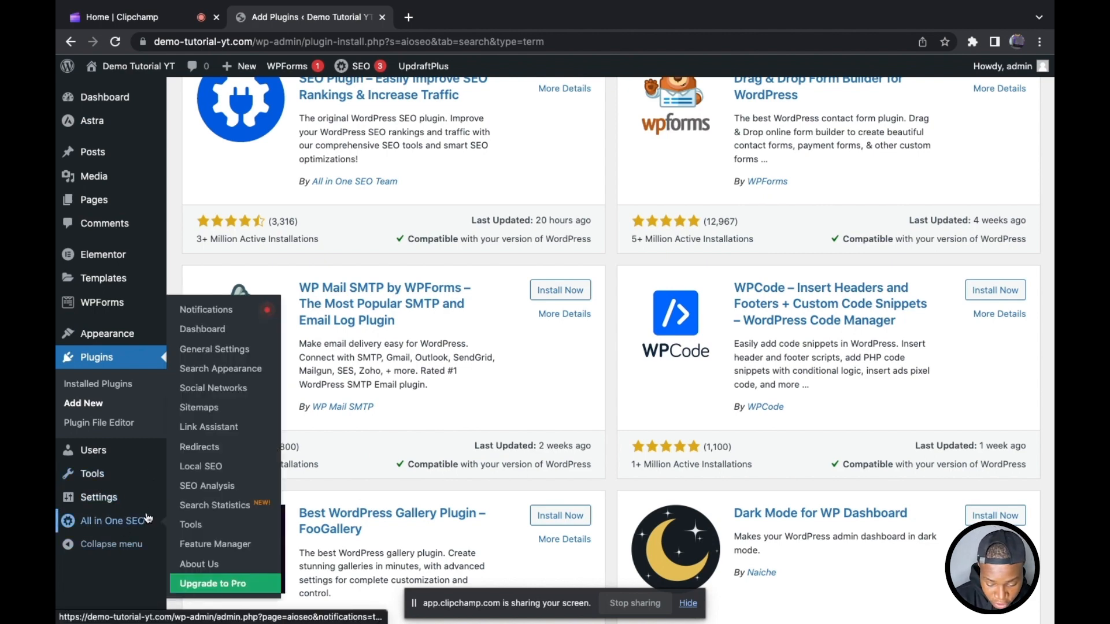
pyautogui.click(219, 336)
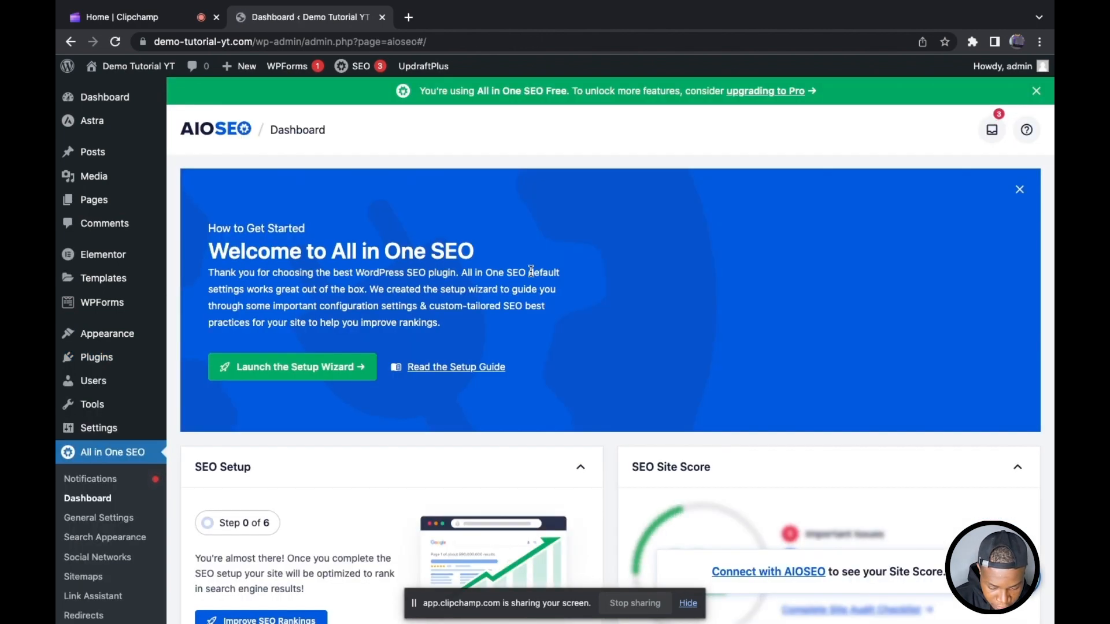
pyautogui.scroll(-1, 531, 271)
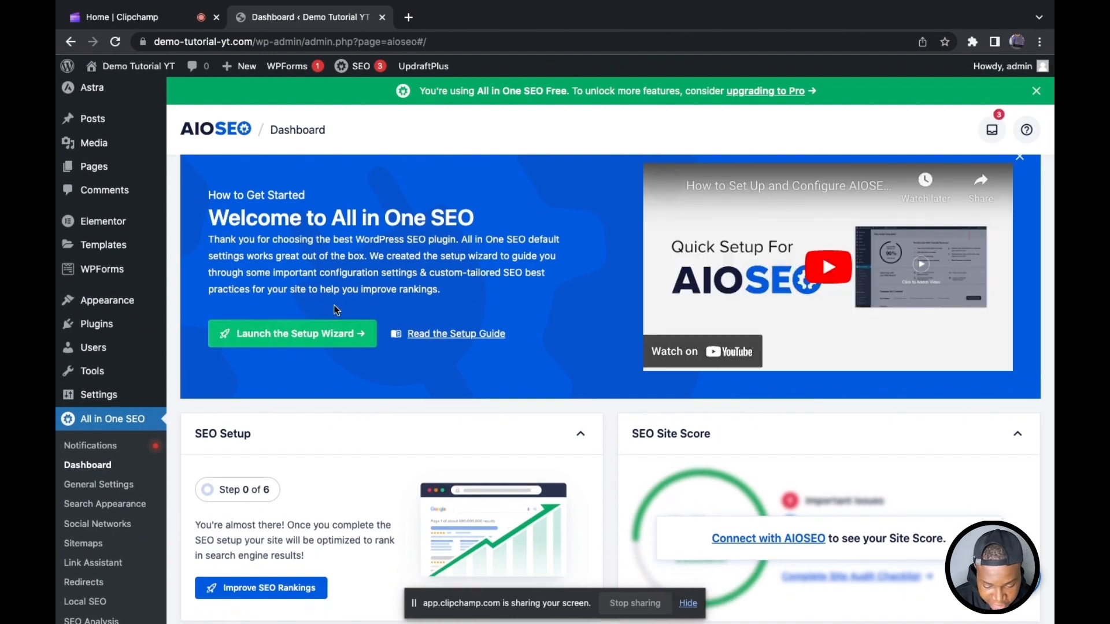
pyautogui.click(282, 336)
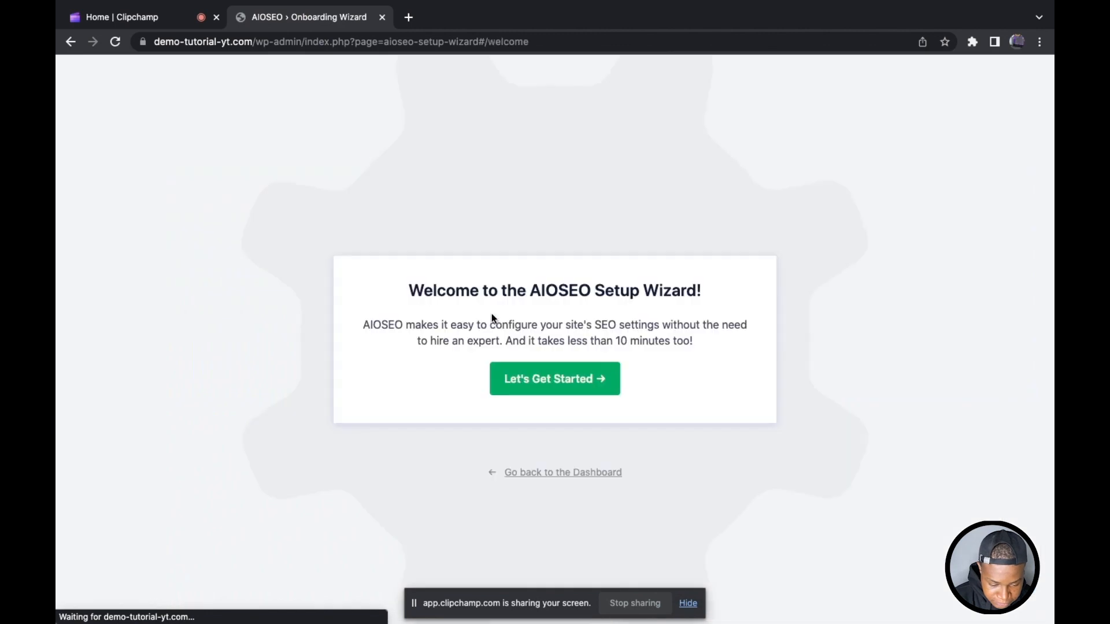
pyautogui.click(524, 387)
# Step: Choose Online Store as the category that best describes the website
pyautogui.scroll(-1, 567, 322)
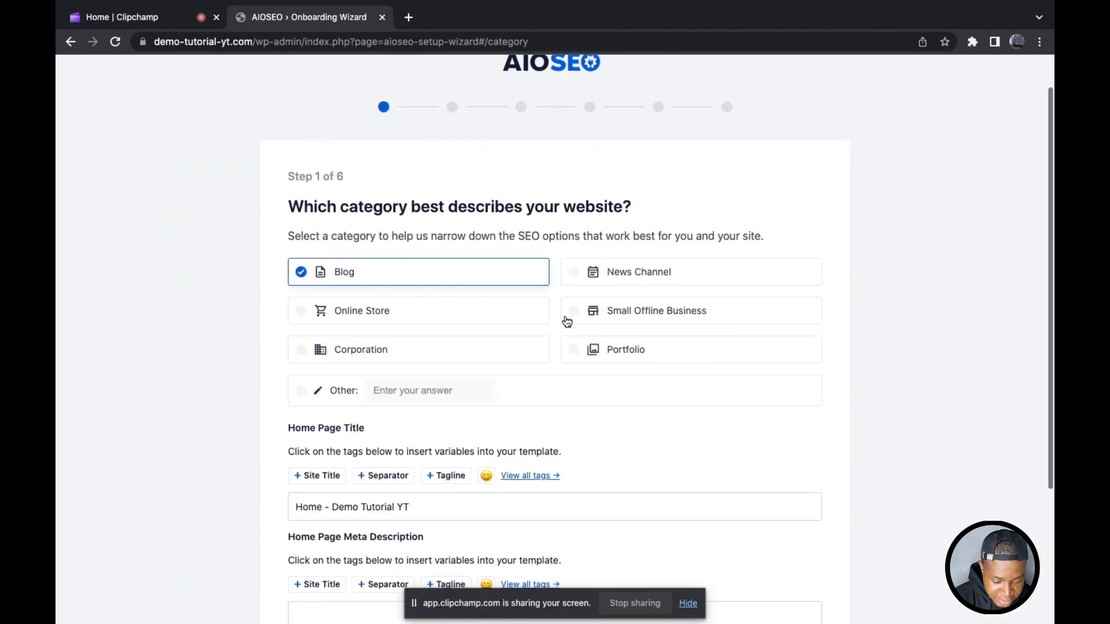
pyautogui.moveTo(556, 206); pyautogui.dragTo(421, 206)
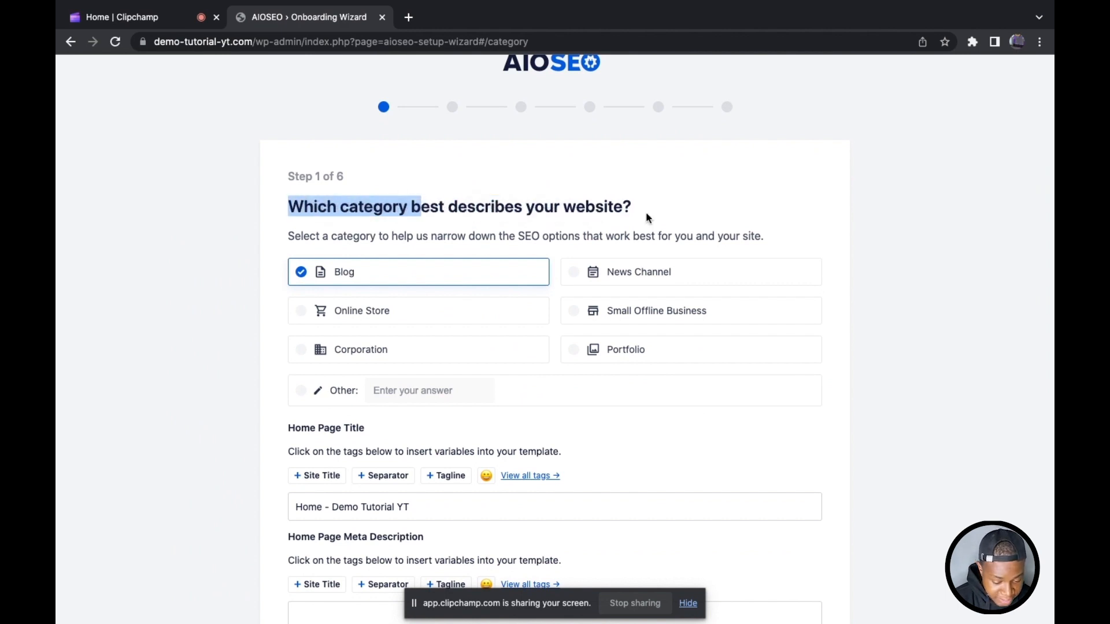
pyautogui.scroll(-2, 647, 214)
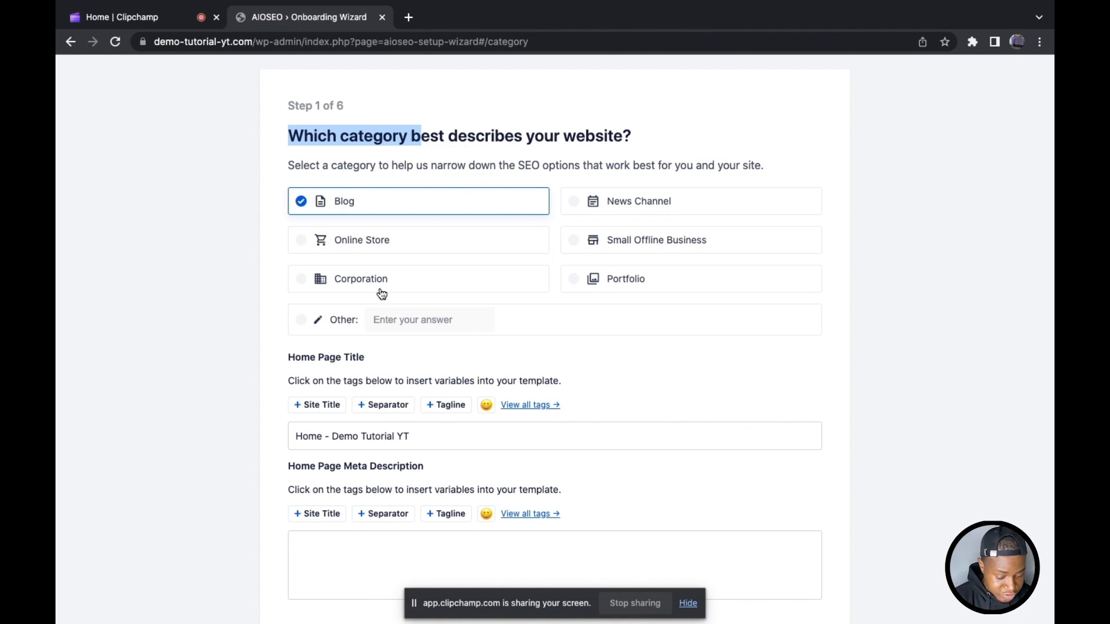
pyautogui.click(420, 243)
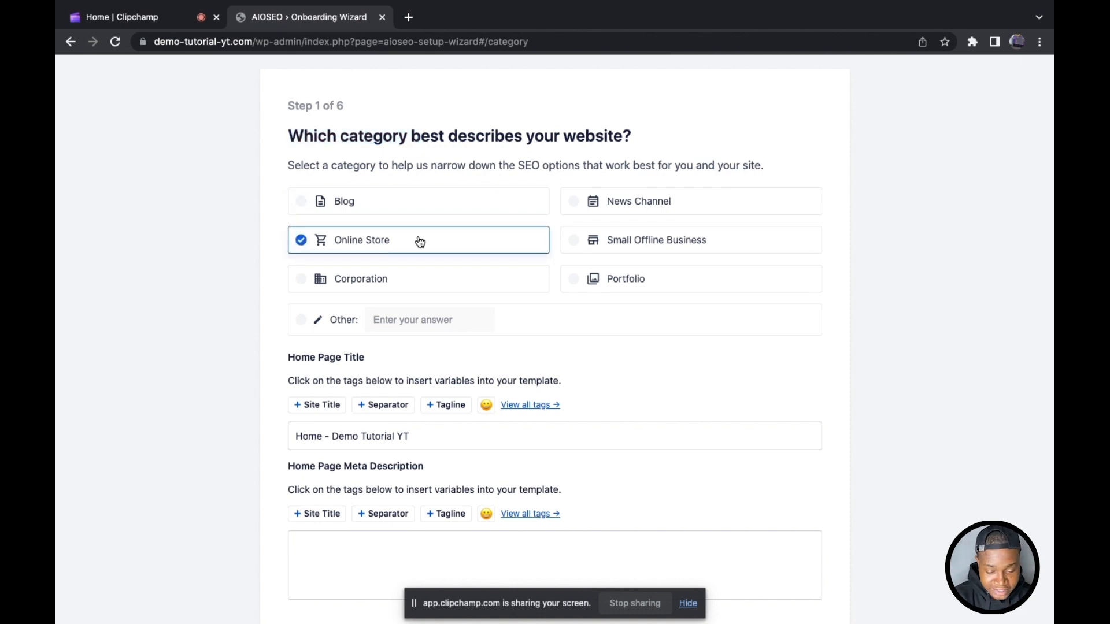
# Step: Search Google for harmonweb in a new browser tab and compare its result title with the wizard's home page title
pyautogui.scroll(-3, 421, 242)
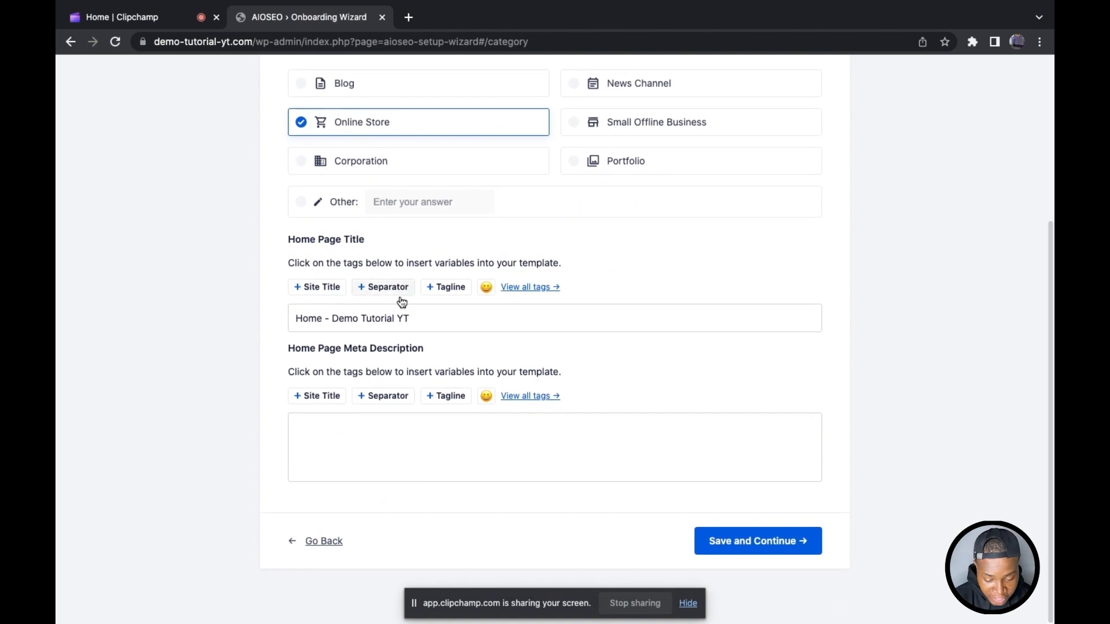
pyautogui.click(379, 327)
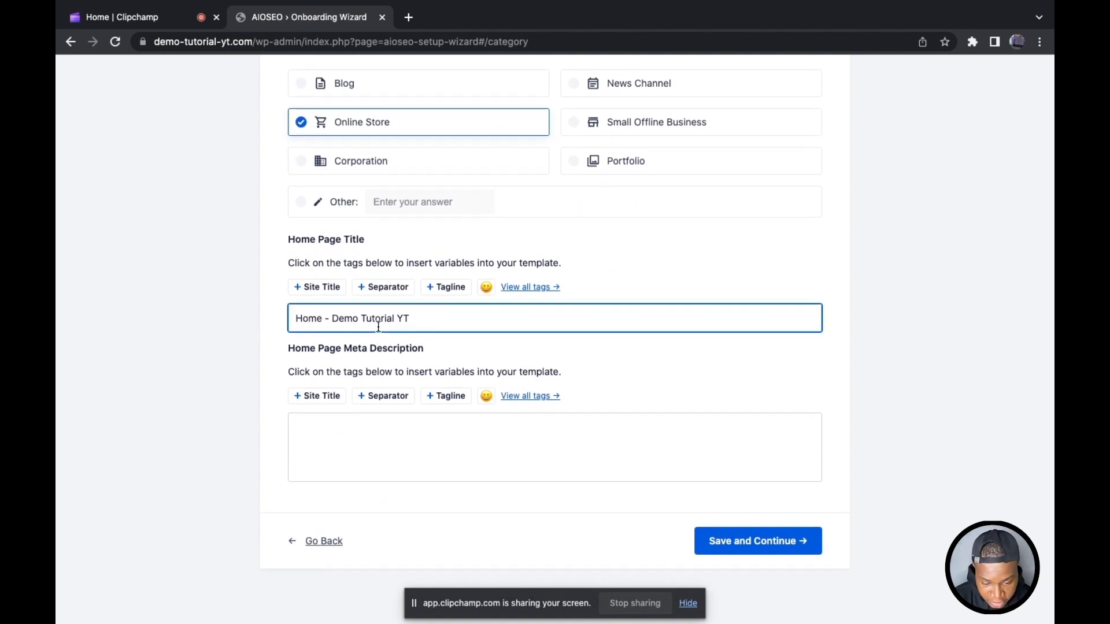
pyautogui.click(409, 17)
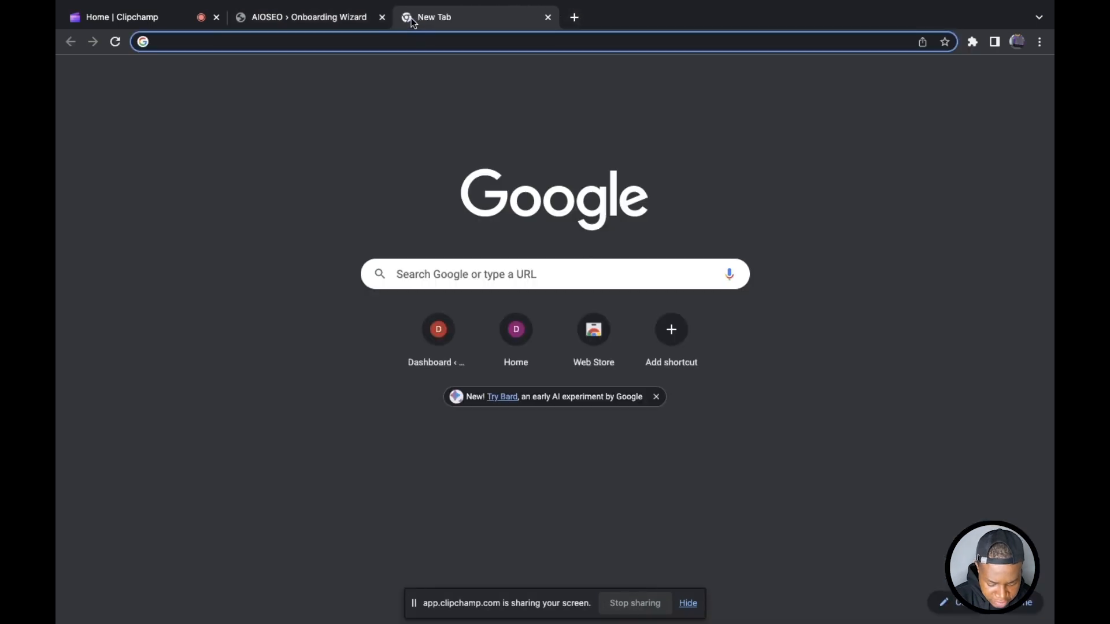
pyautogui.write('harm')
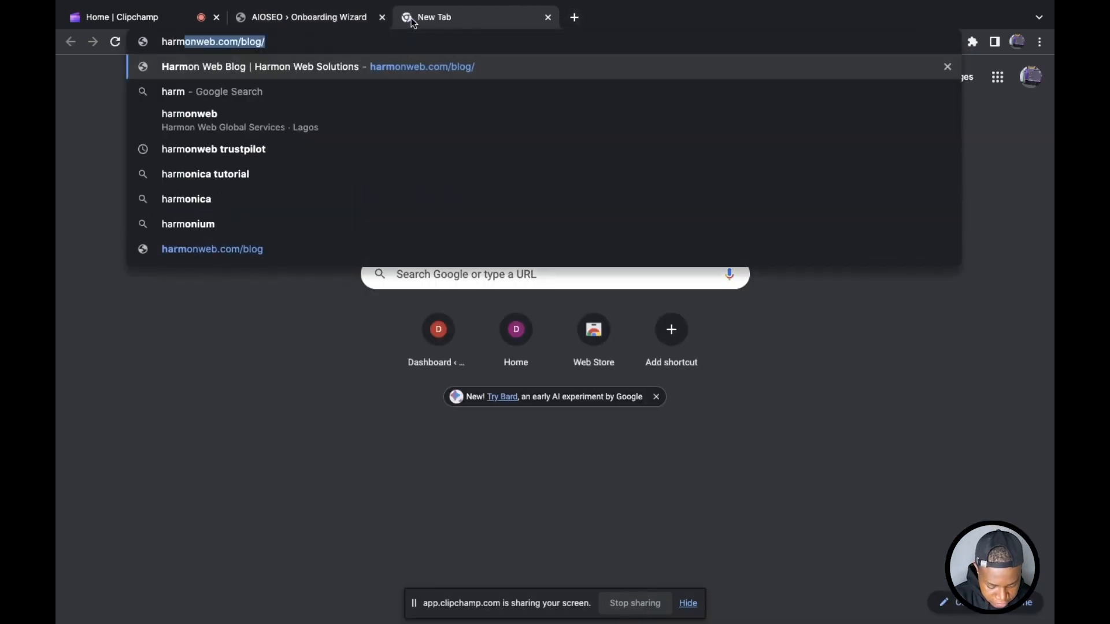
pyautogui.write('onweb')
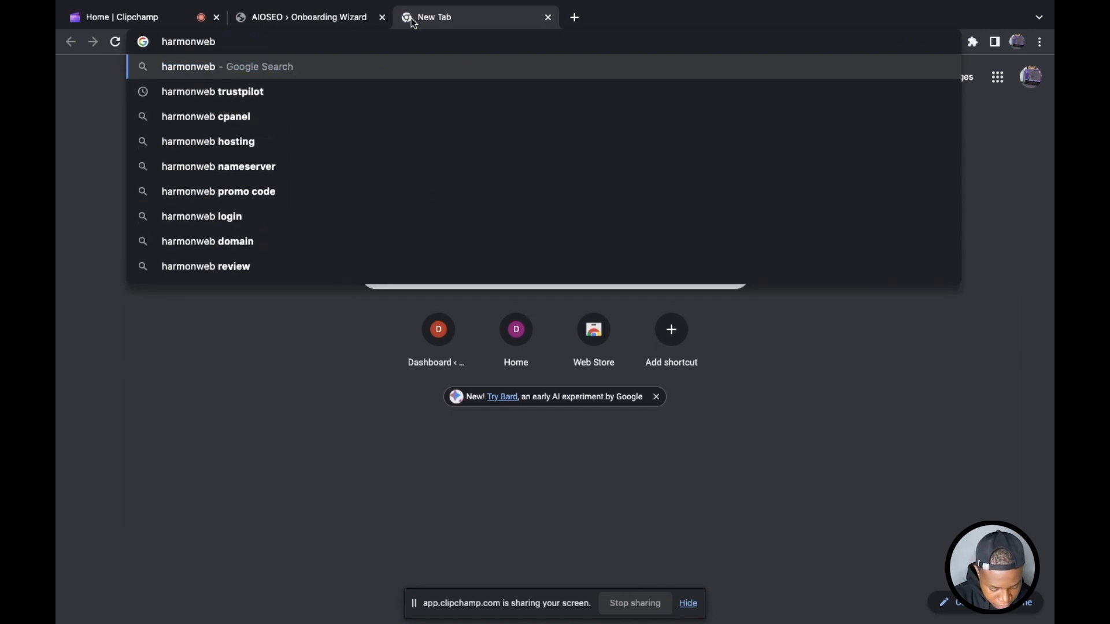
pyautogui.press('Return')
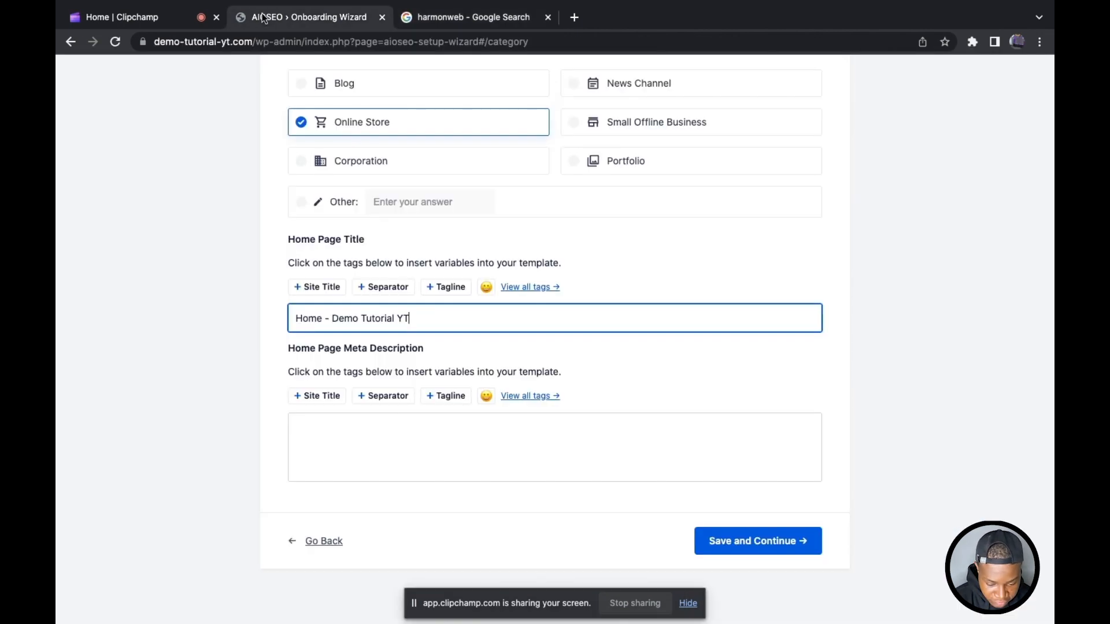
pyautogui.click(266, 18)
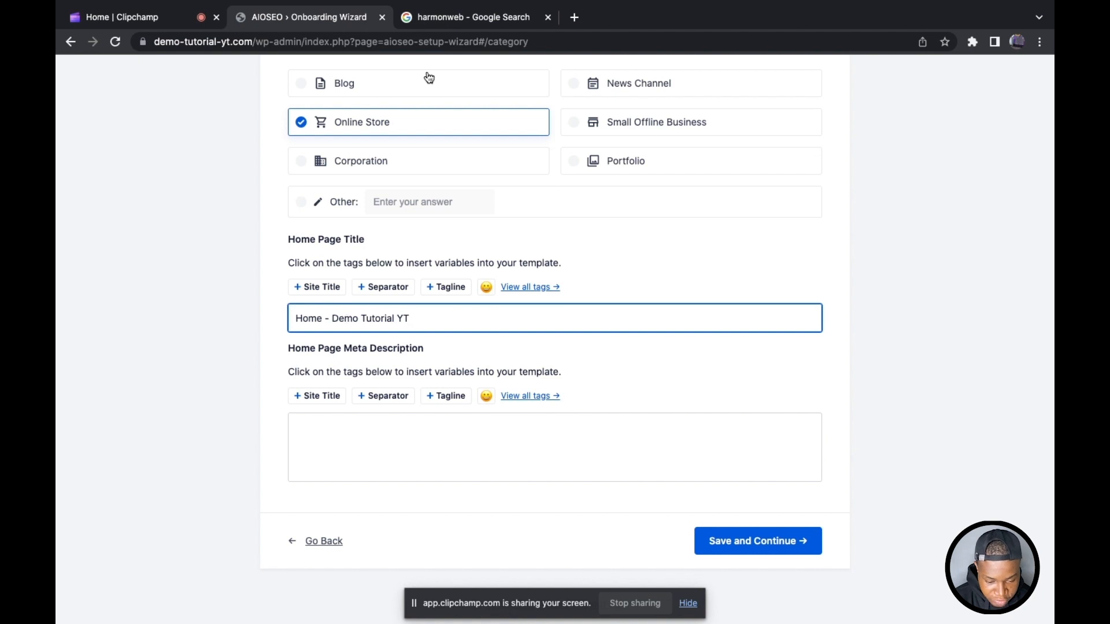
pyautogui.click(451, 17)
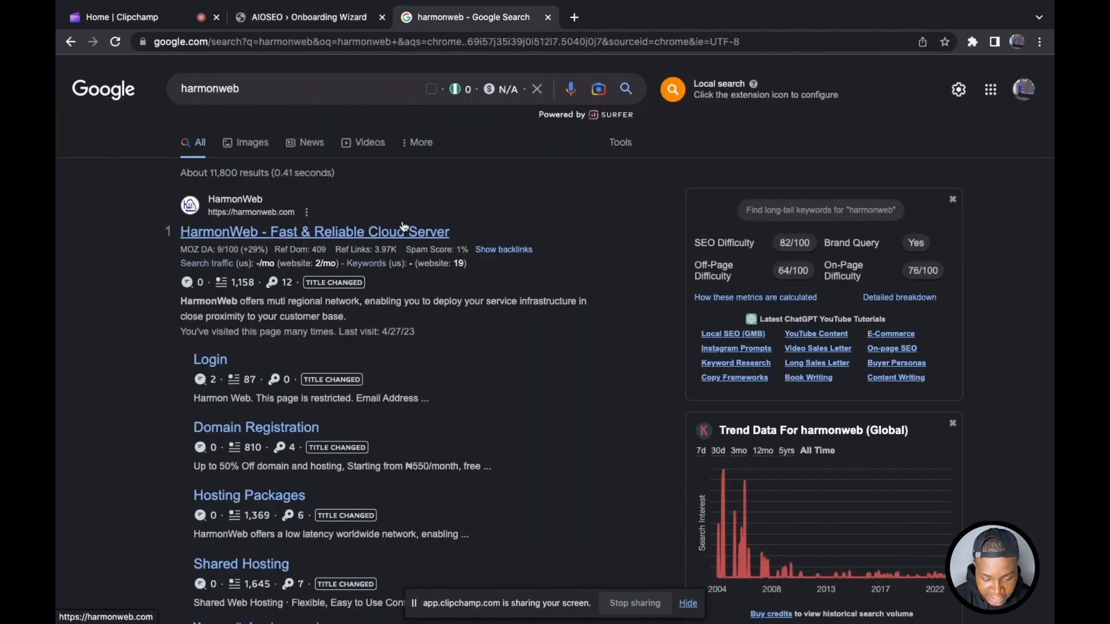
pyautogui.click(315, 23)
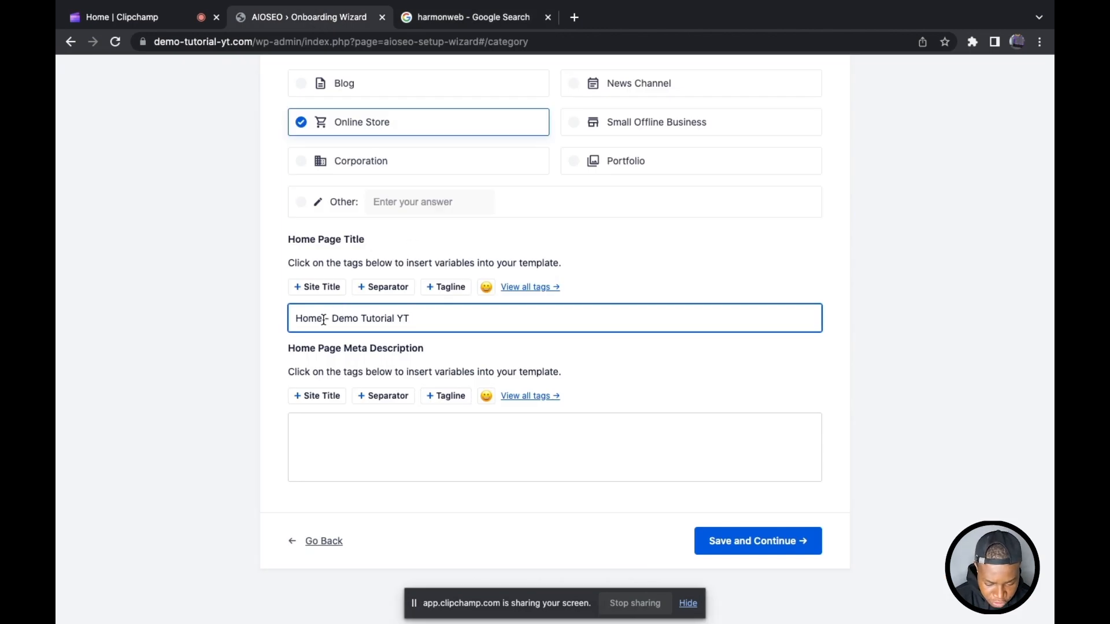
# Step: Try removing the text after "Home" in the home page title and undo the removal
pyautogui.moveTo(322, 319); pyautogui.dragTo(425, 322)
pyautogui.press('BackSpace')
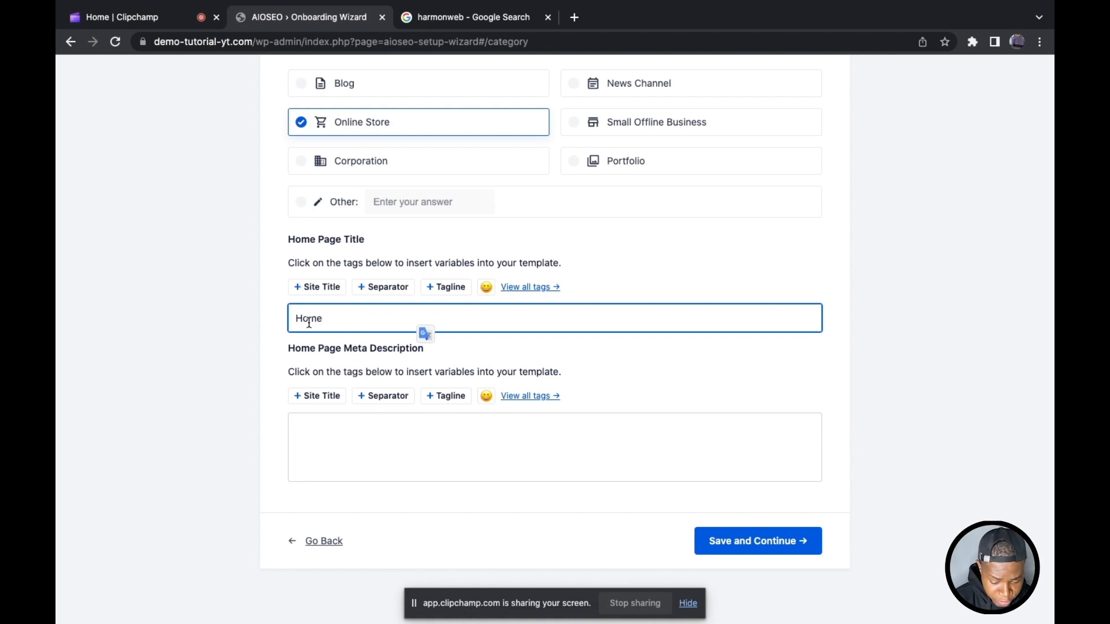
pyautogui.press('super+z')
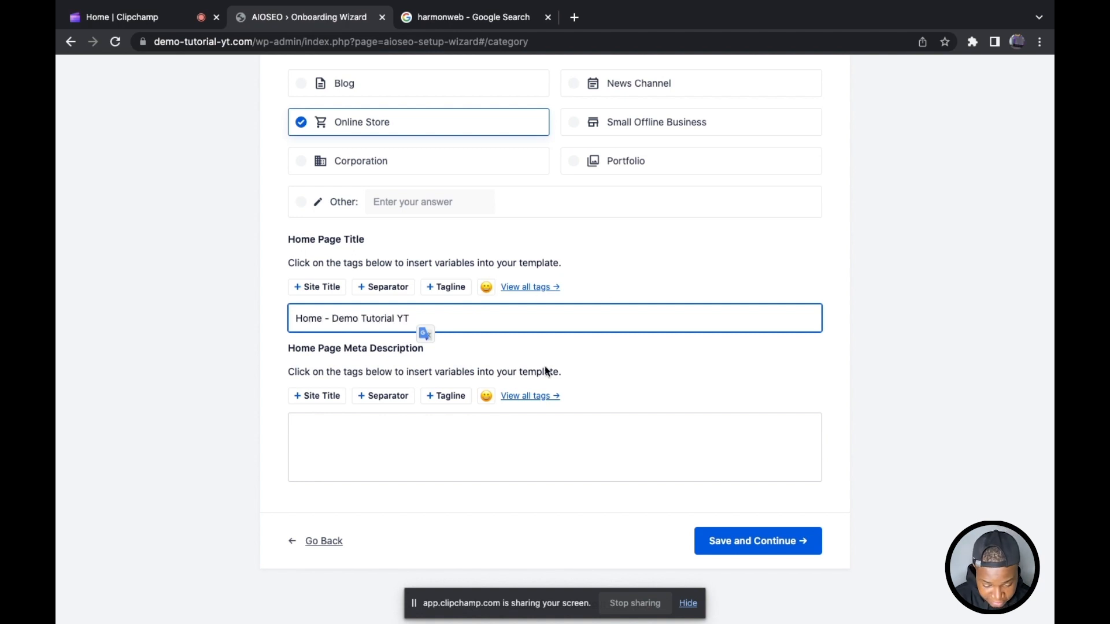
# Step: Examine the description under the HarmonWeb search result as an example for the home page meta description, and return to the wizard
pyautogui.click(389, 442)
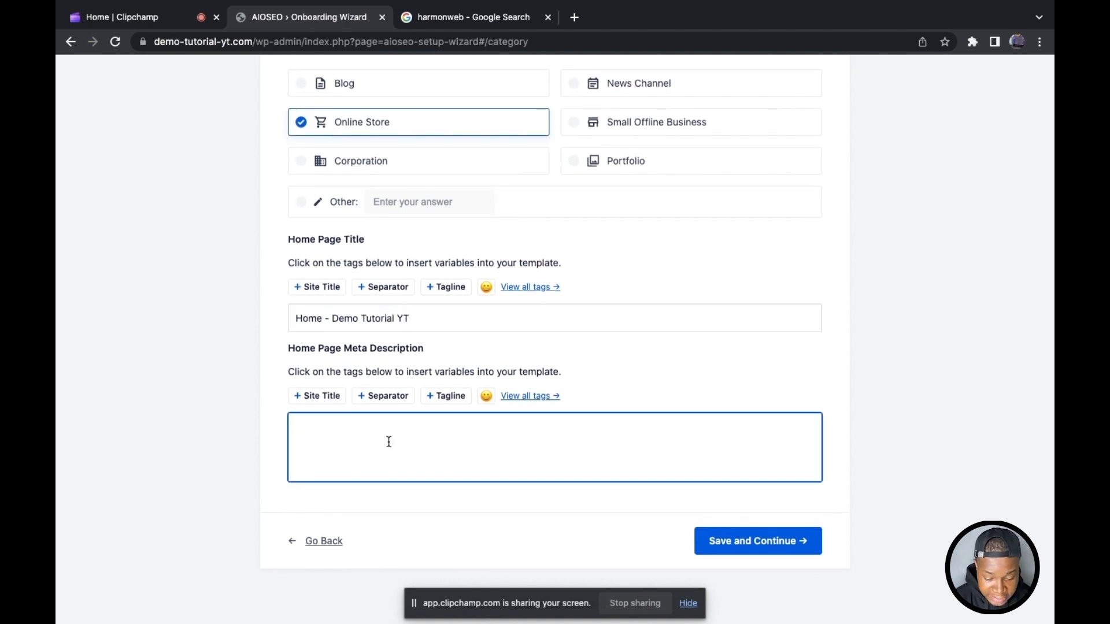
pyautogui.click(437, 19)
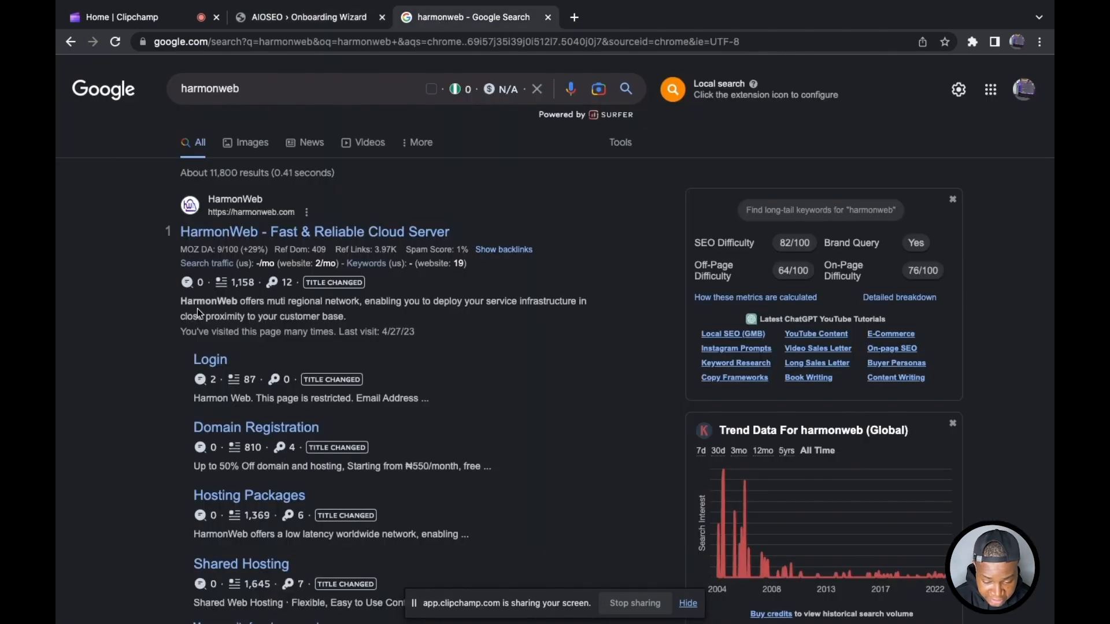
pyautogui.moveTo(180, 301); pyautogui.dragTo(358, 321)
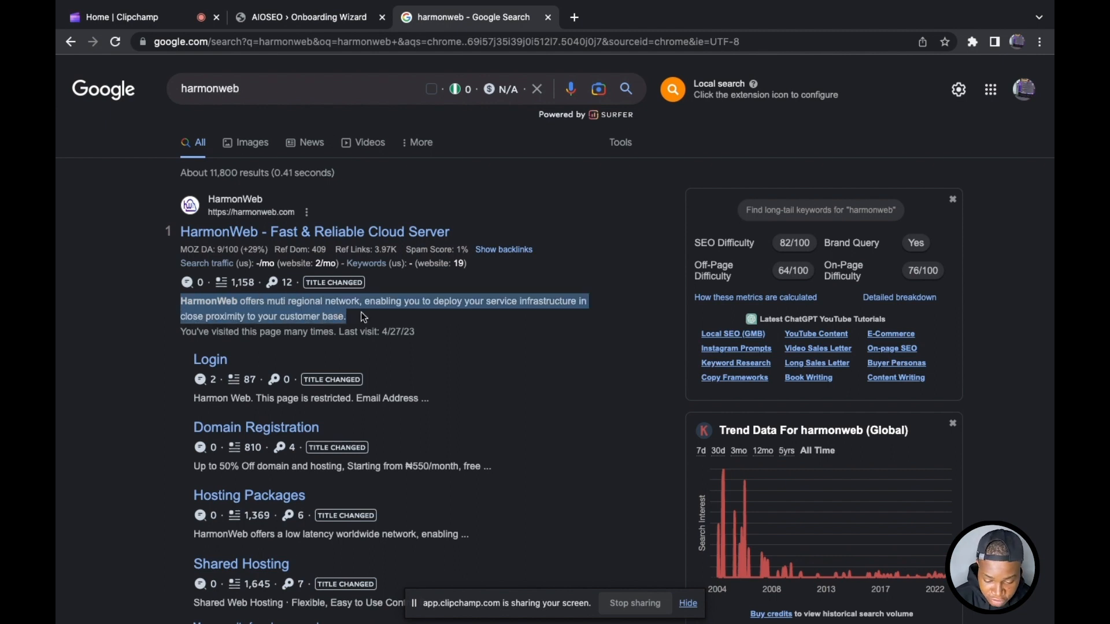
pyautogui.click(315, 16)
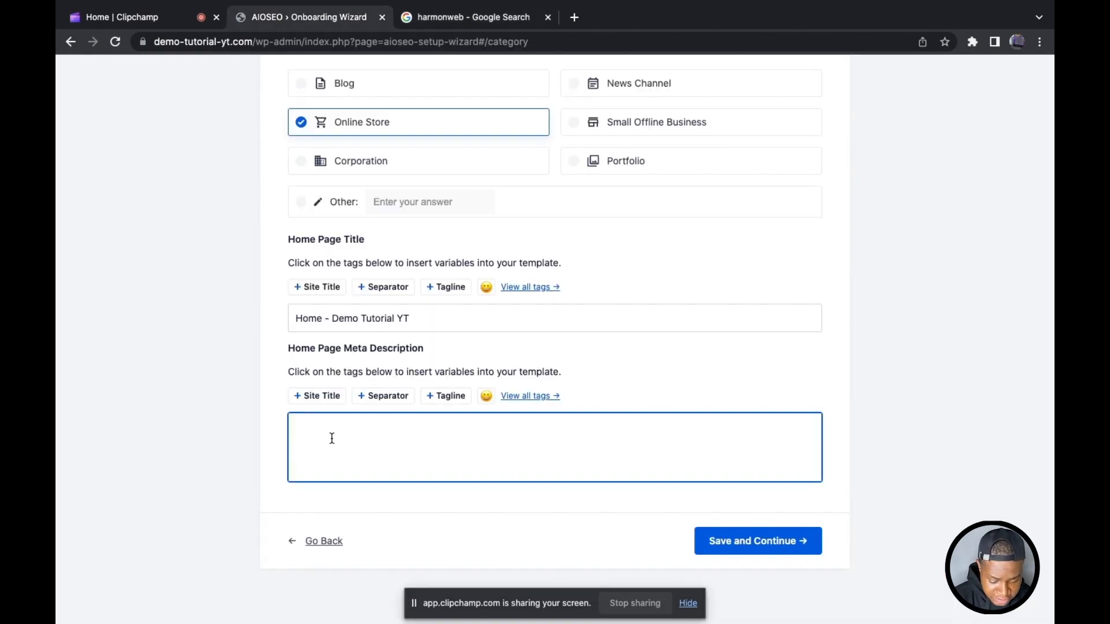
# Step: Enter "this is an ecommerce website." as the home page meta description and save the category page
pyautogui.write('this is')
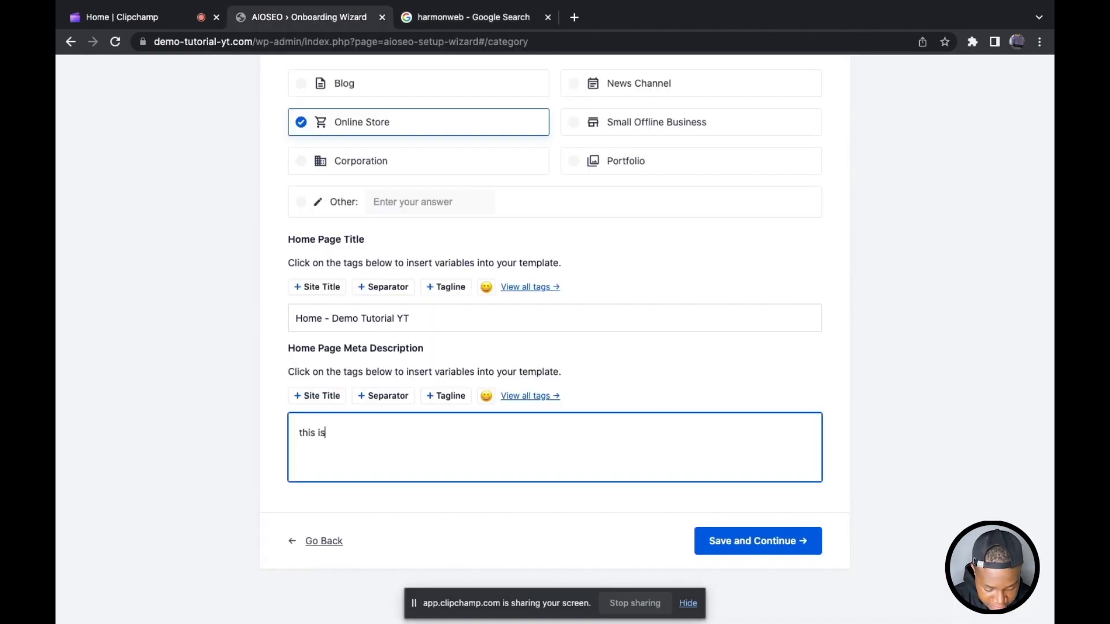
pyautogui.write(' an ec')
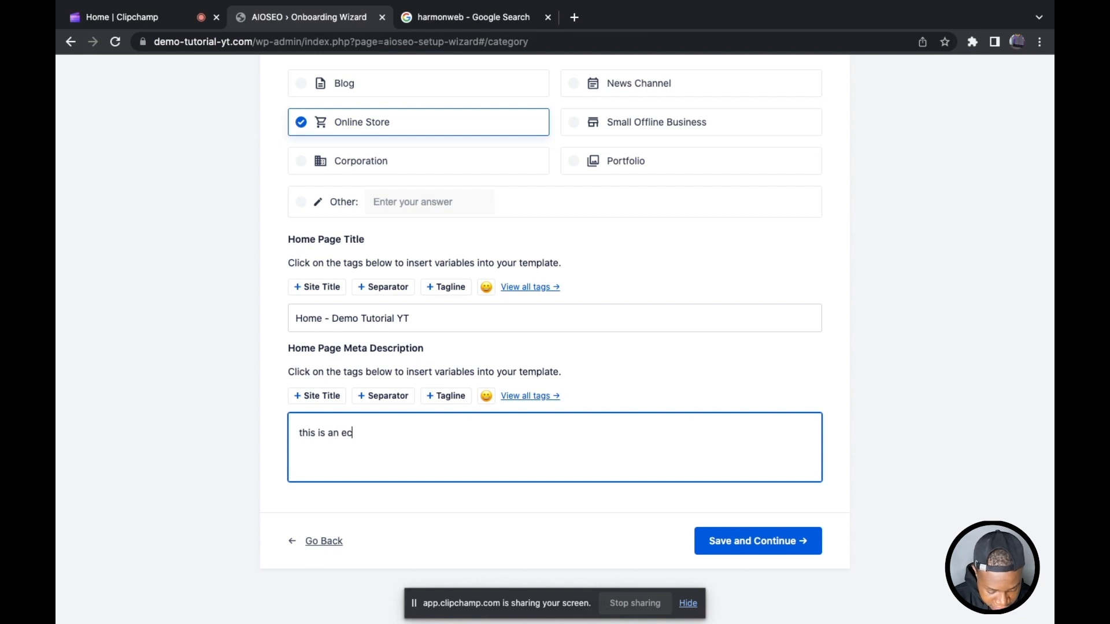
pyautogui.write('ommerce w')
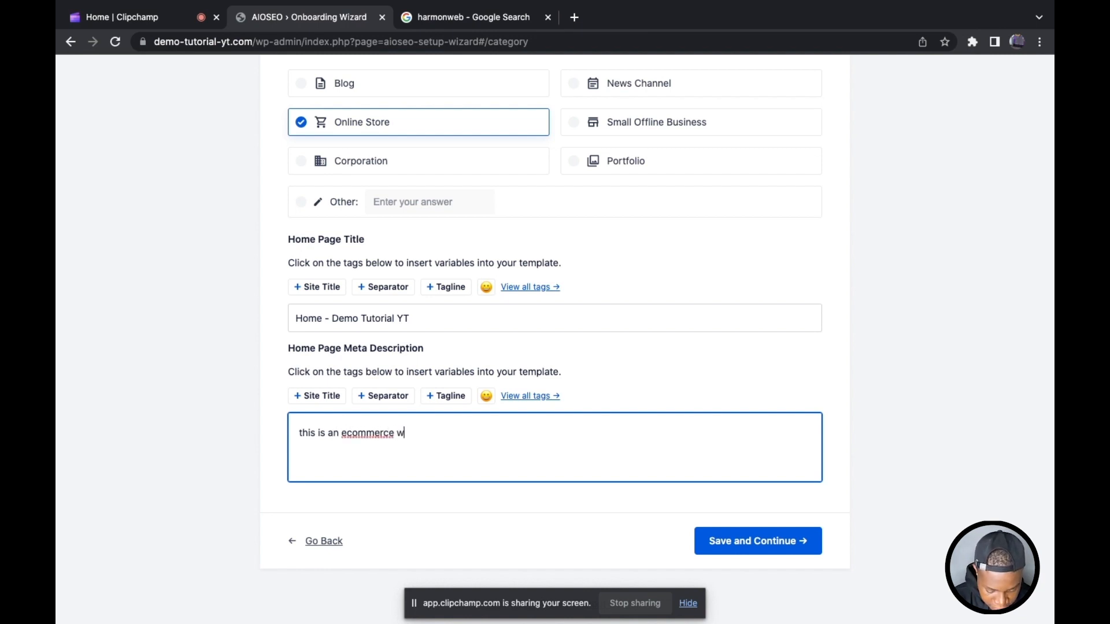
pyautogui.write('ebsite.')
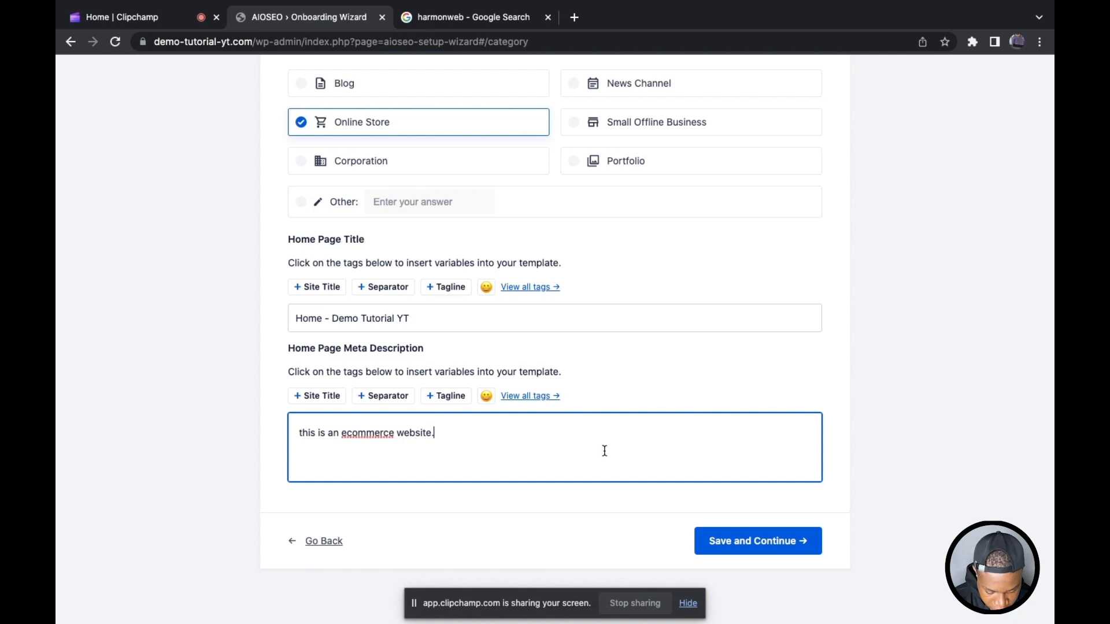
pyautogui.click(740, 540)
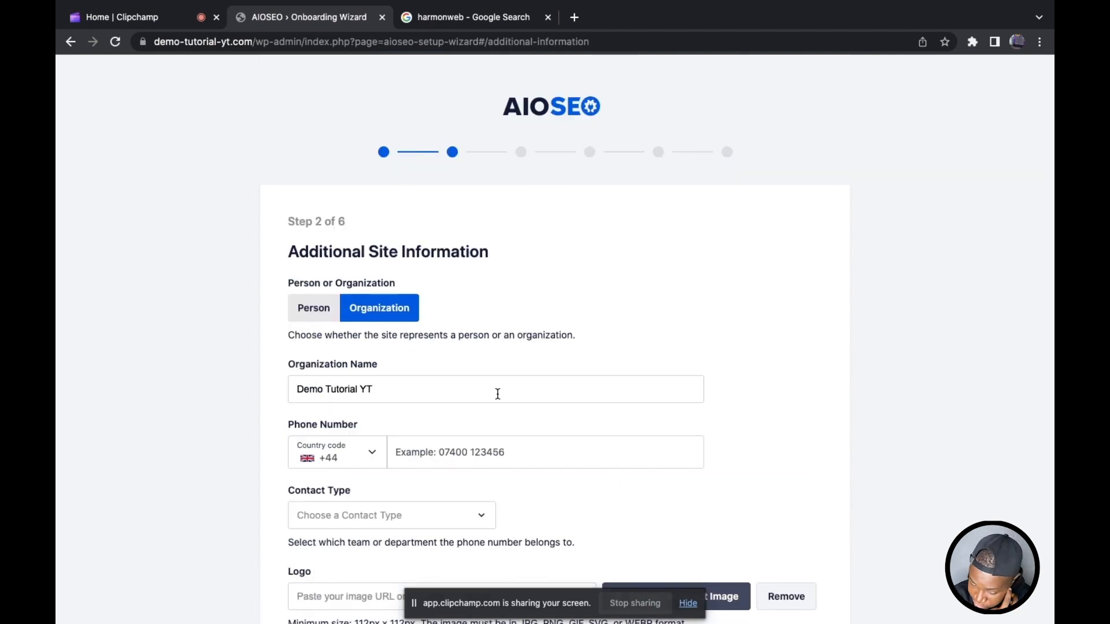
# Step: Set the site to represent a person and choose the admin user as that person
pyautogui.scroll(-2, 373, 315)
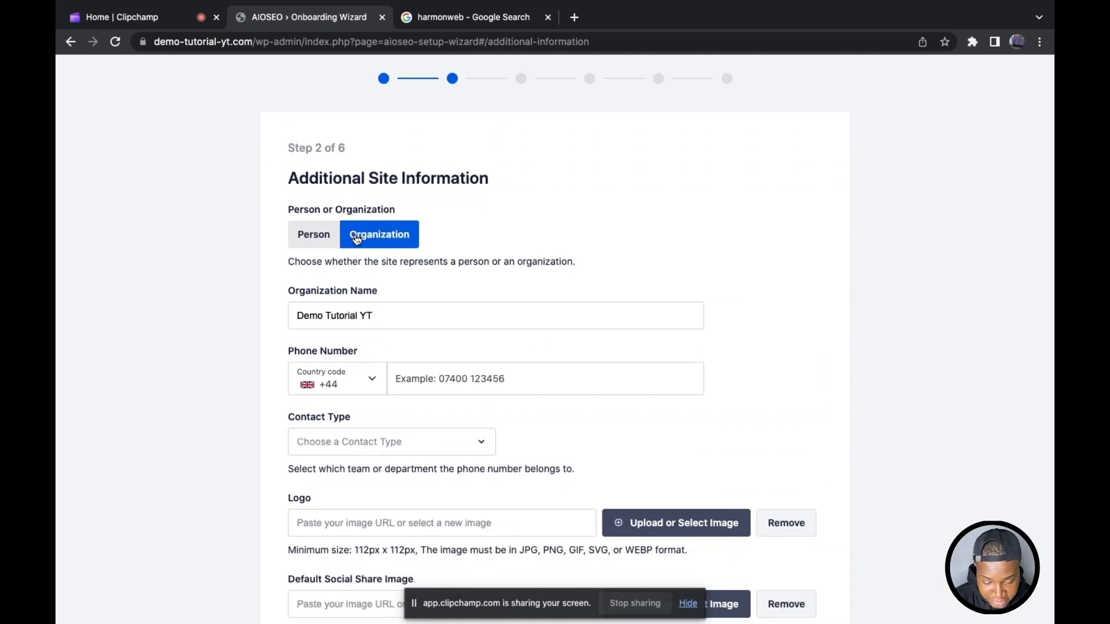
pyautogui.click(318, 238)
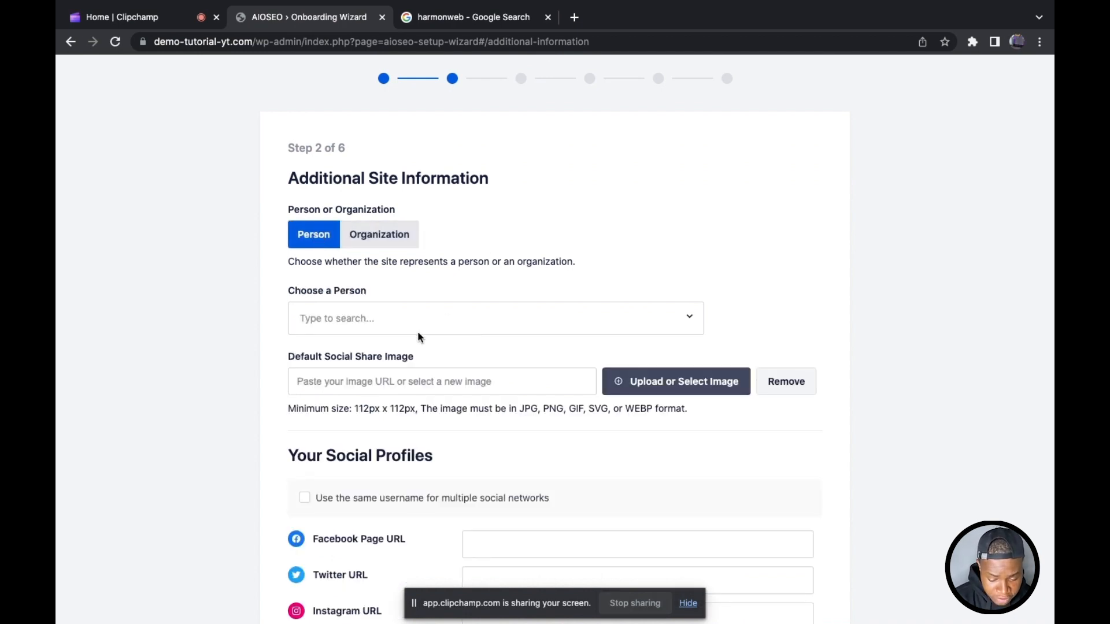
pyautogui.click(391, 324)
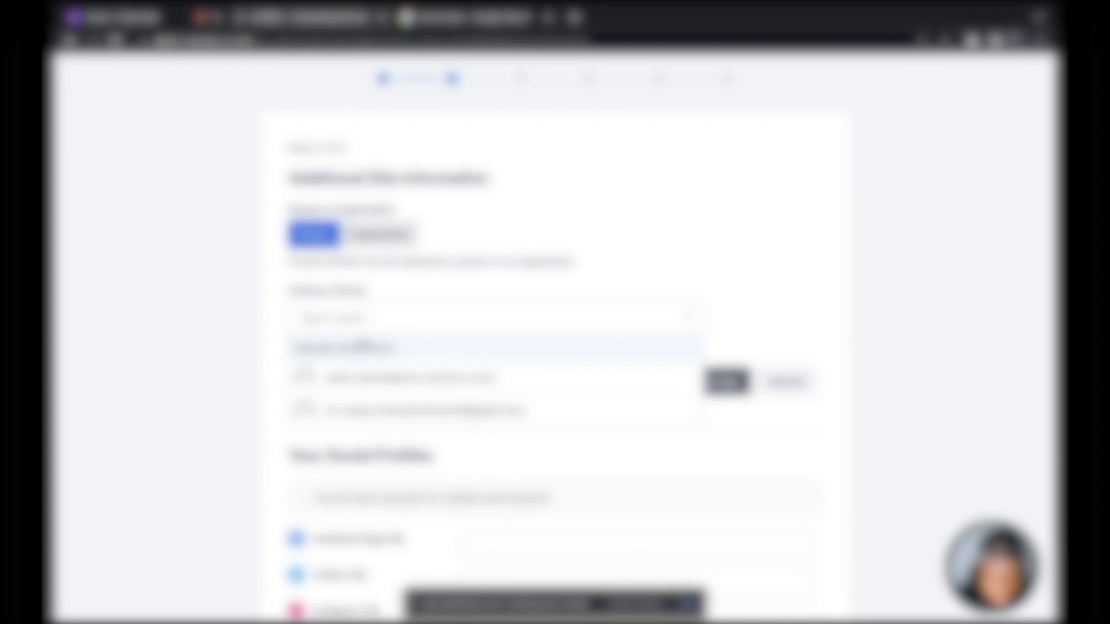
pyautogui.click(398, 380)
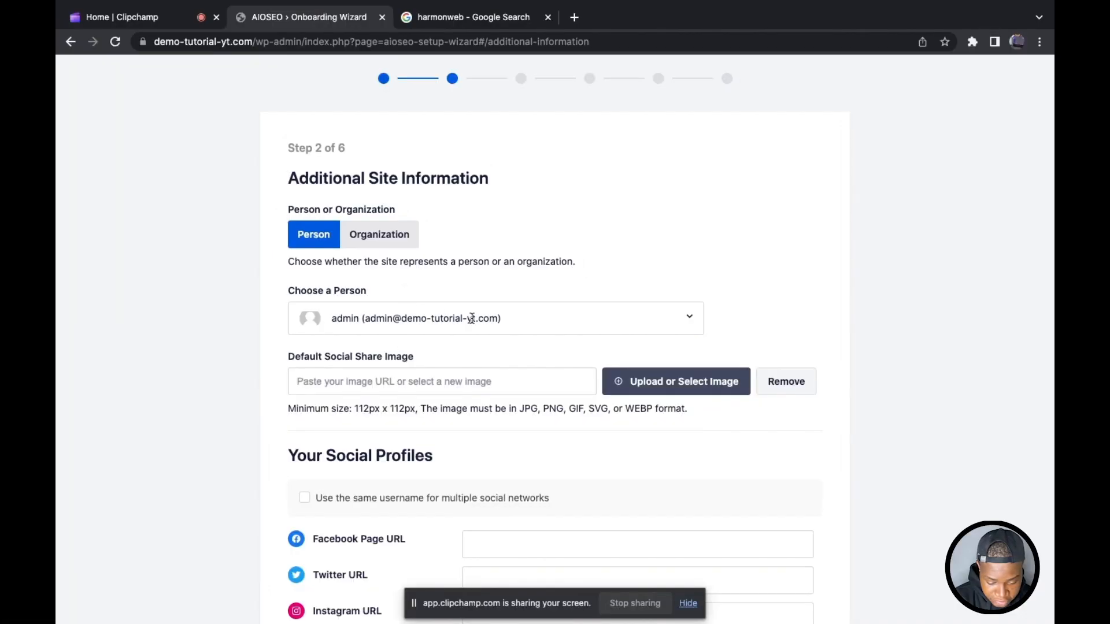
# Step: Enable using the same username for multiple social networks in the social profiles
pyautogui.scroll(-2, 481, 315)
pyautogui.scroll(-2, 482, 315)
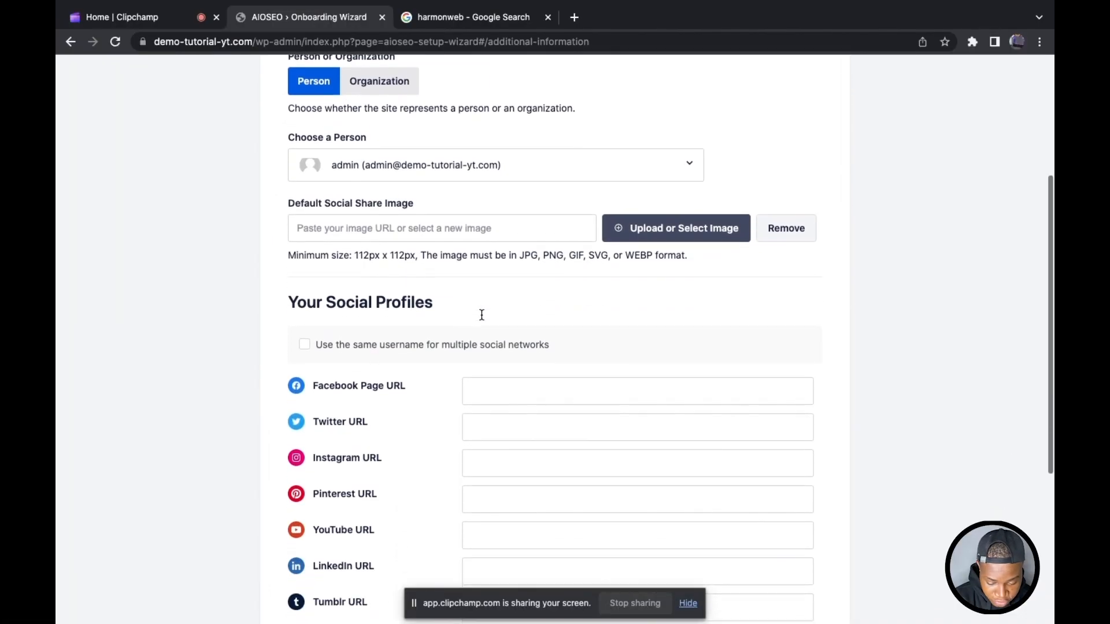
pyautogui.click(314, 345)
pyautogui.scroll(-1, 441, 364)
pyautogui.scroll(-3, 442, 360)
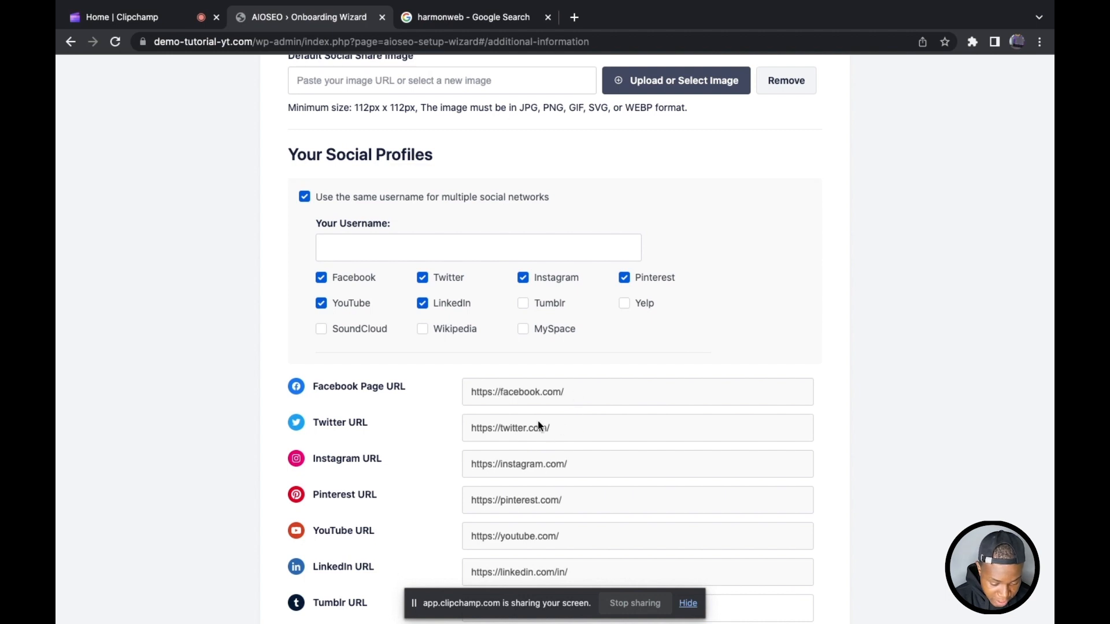
# Step: Save the additional information page and deselect the Analytics and Conversion Tools features
pyautogui.scroll(-5, 564, 425)
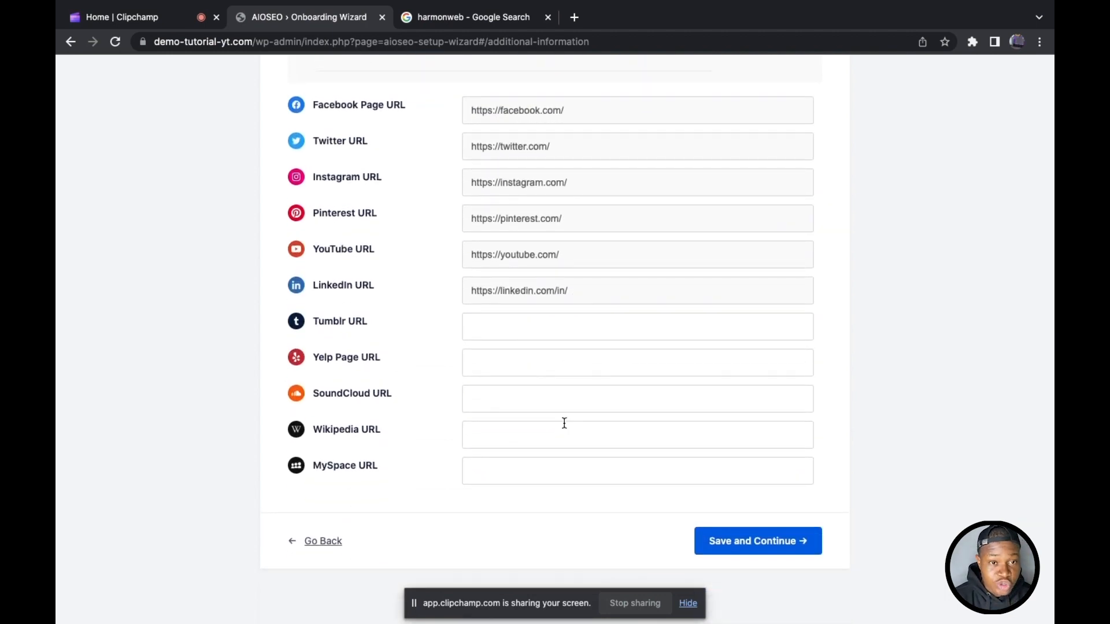
pyautogui.click(748, 543)
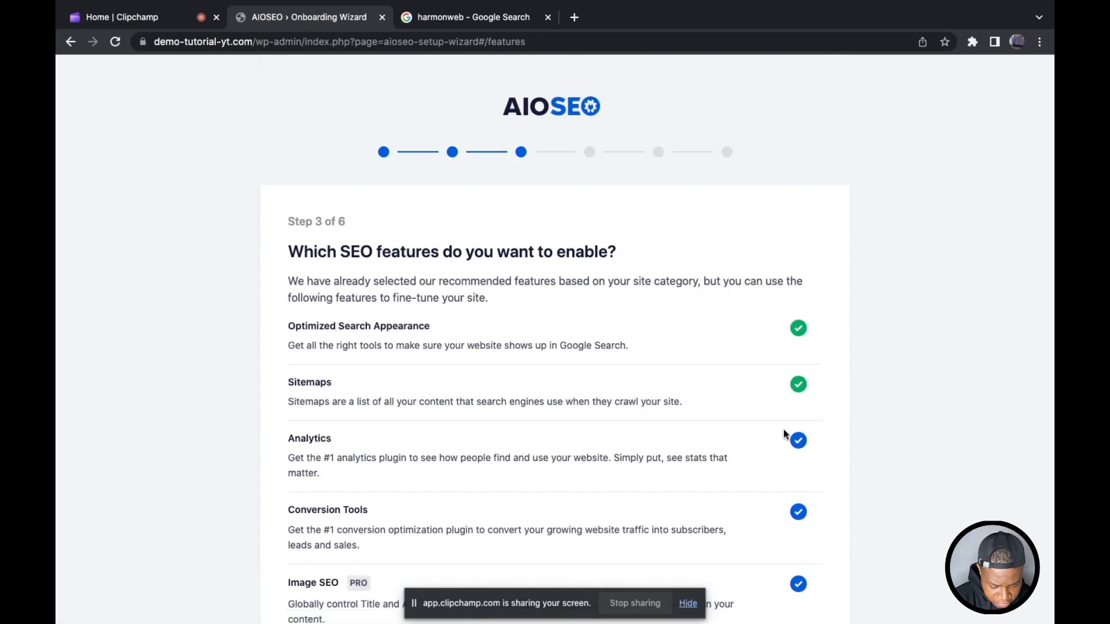
pyautogui.scroll(-3, 784, 434)
pyautogui.click(799, 286)
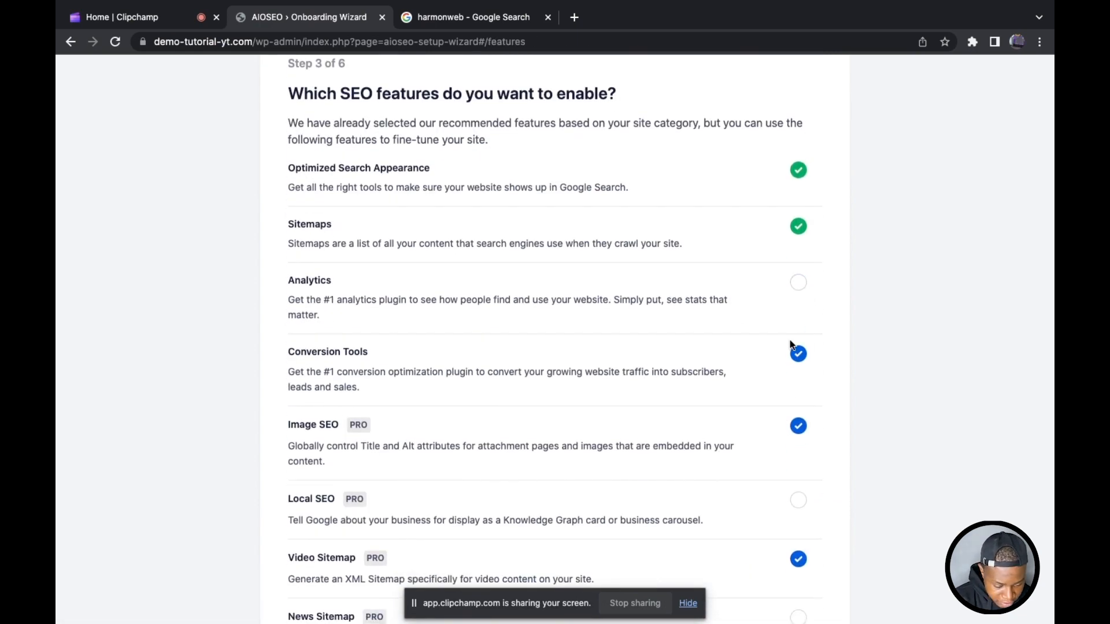
pyautogui.click(803, 356)
# Step: Deselect the Image SEO and Video Sitemap features
pyautogui.scroll(-3, 802, 347)
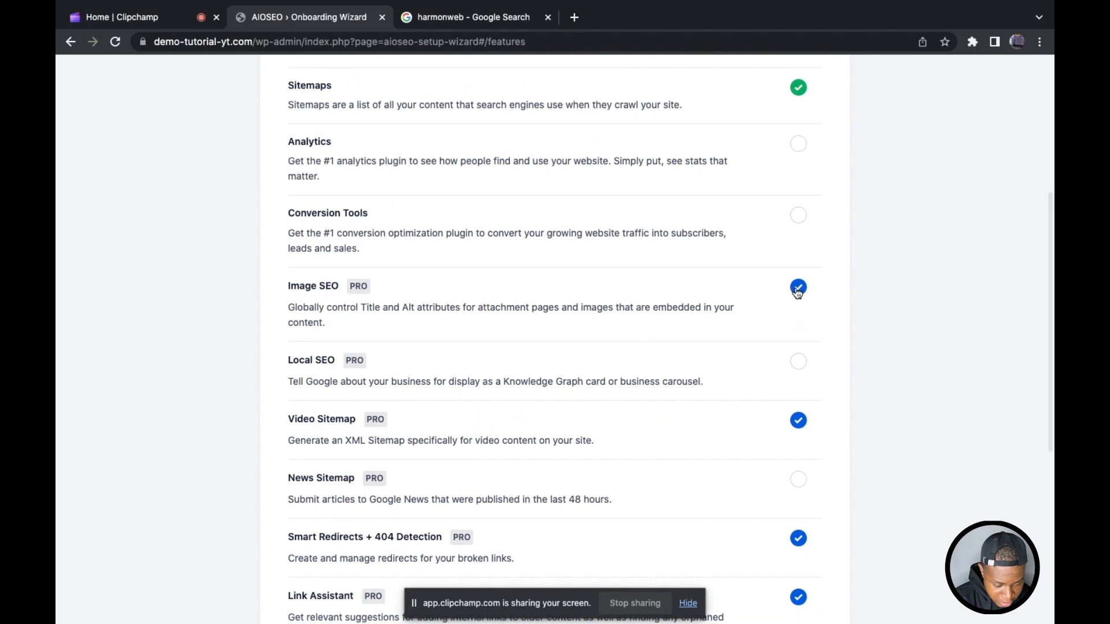
pyautogui.click(799, 289)
pyautogui.doubleClick(804, 425)
pyautogui.scroll(-4, 804, 424)
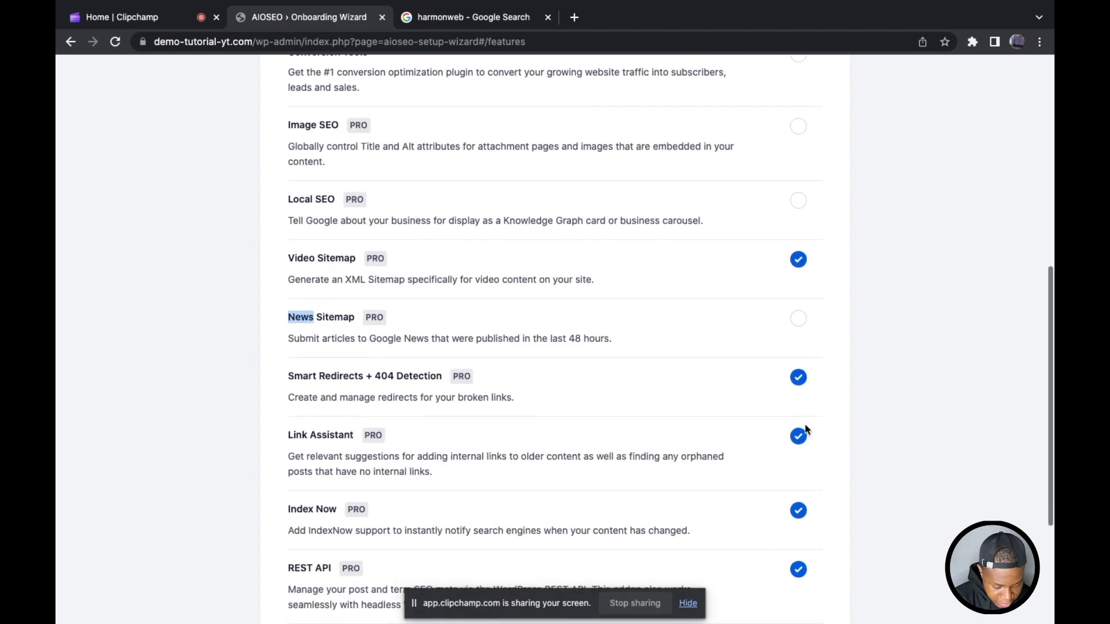
pyautogui.click(798, 177)
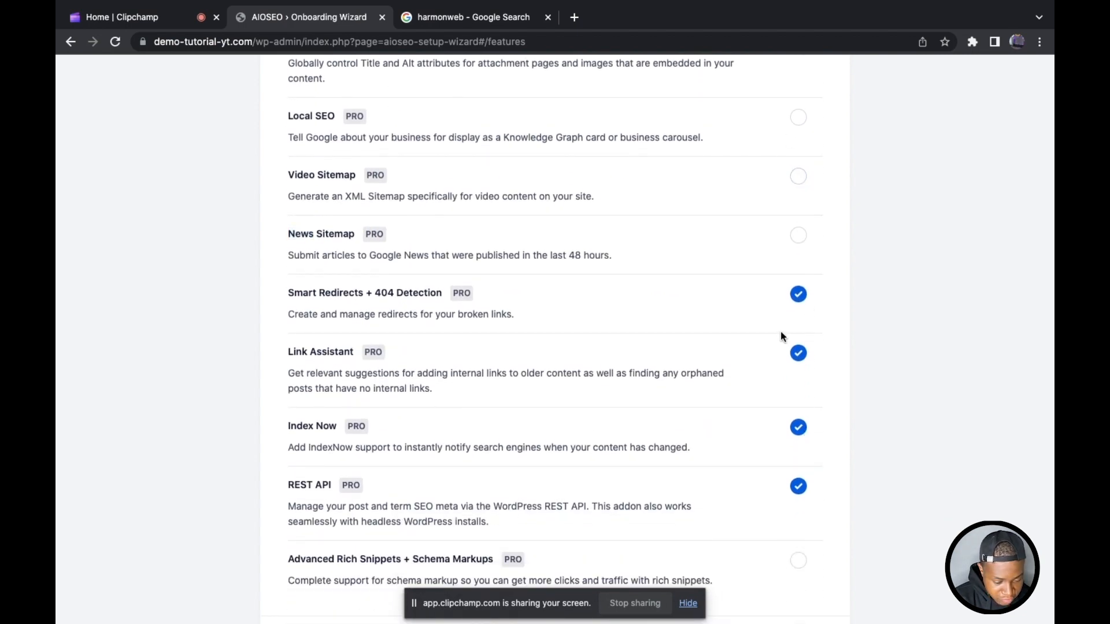
# Step: Deselect Smart Redirects + 404 Detection, Link Assistant, Index Now and REST API, and save the features page
pyautogui.click(802, 292)
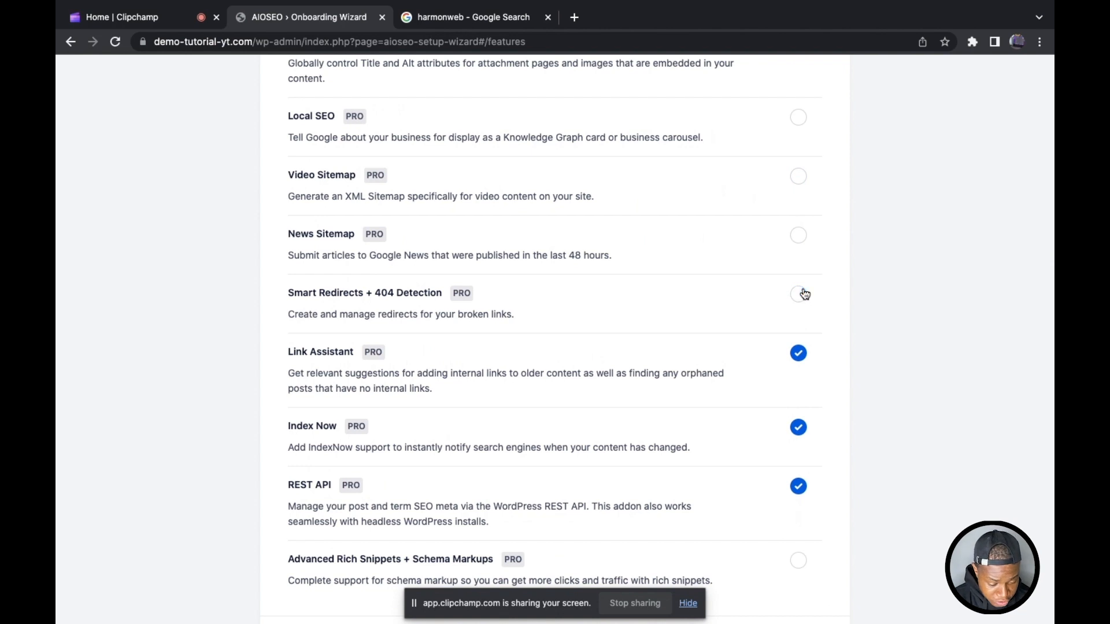
pyautogui.click(797, 358)
pyautogui.click(804, 430)
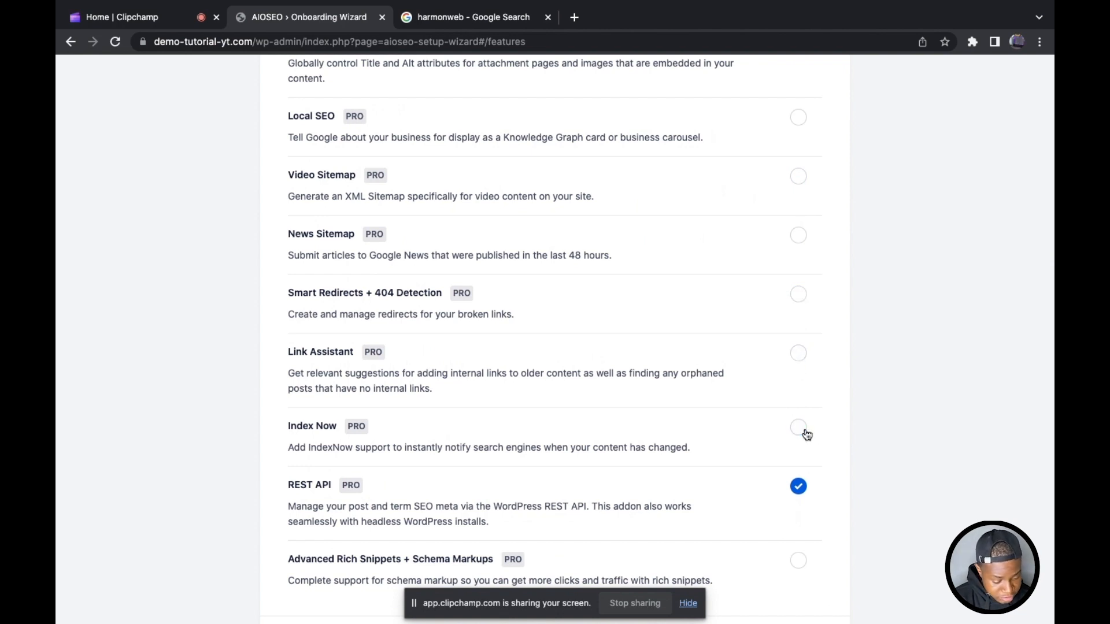
pyautogui.click(799, 487)
pyautogui.scroll(-2, 800, 491)
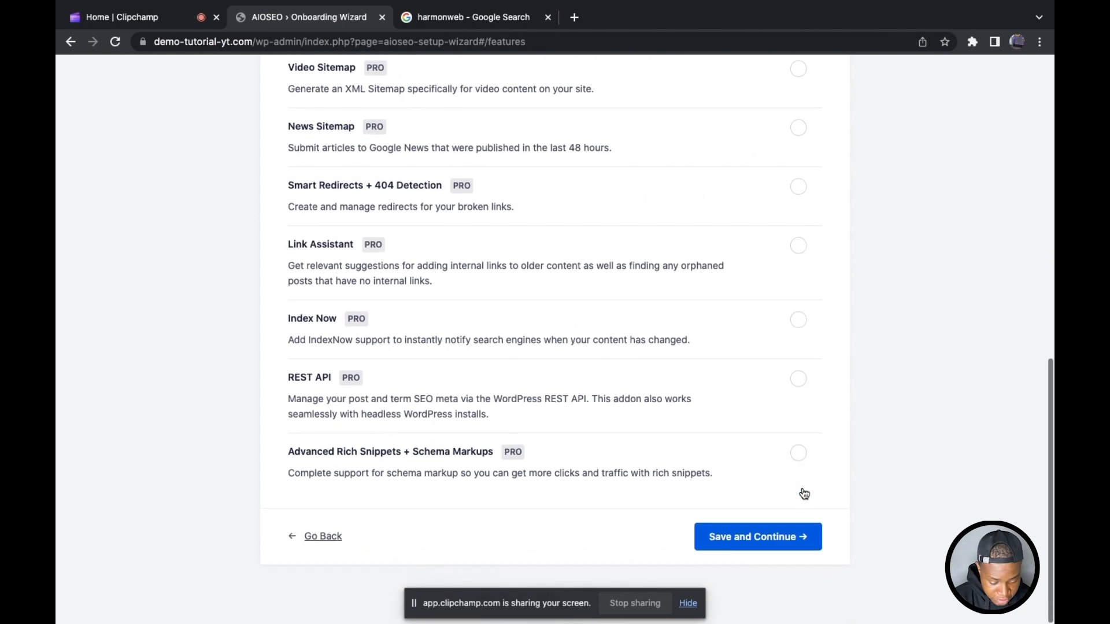
pyautogui.click(754, 542)
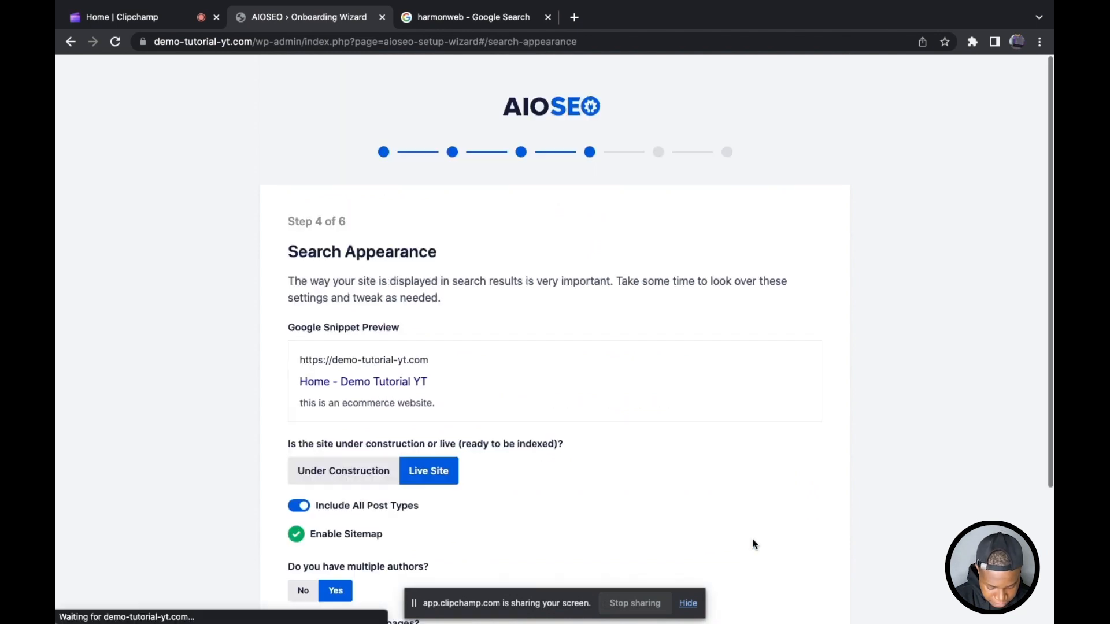
# Step: Review the Google snippet preview and the sitemap option under Search Appearance, and save that page with its current settings
pyautogui.scroll(-2, 488, 397)
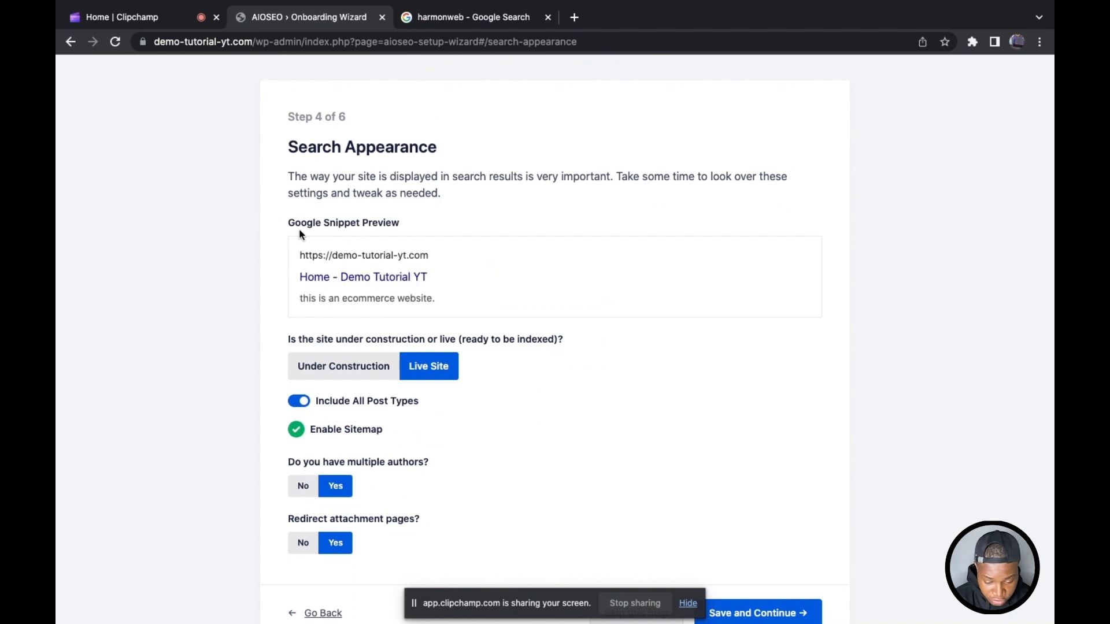
pyautogui.moveTo(284, 225); pyautogui.dragTo(475, 221)
pyautogui.scroll(-1, 475, 221)
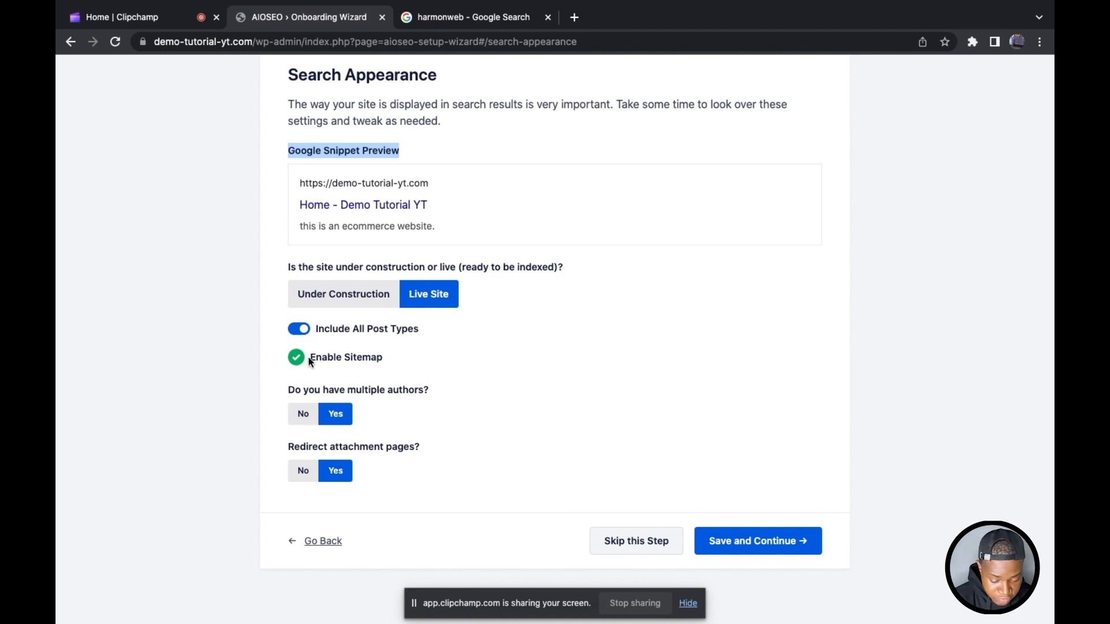
pyautogui.moveTo(310, 359); pyautogui.dragTo(421, 382)
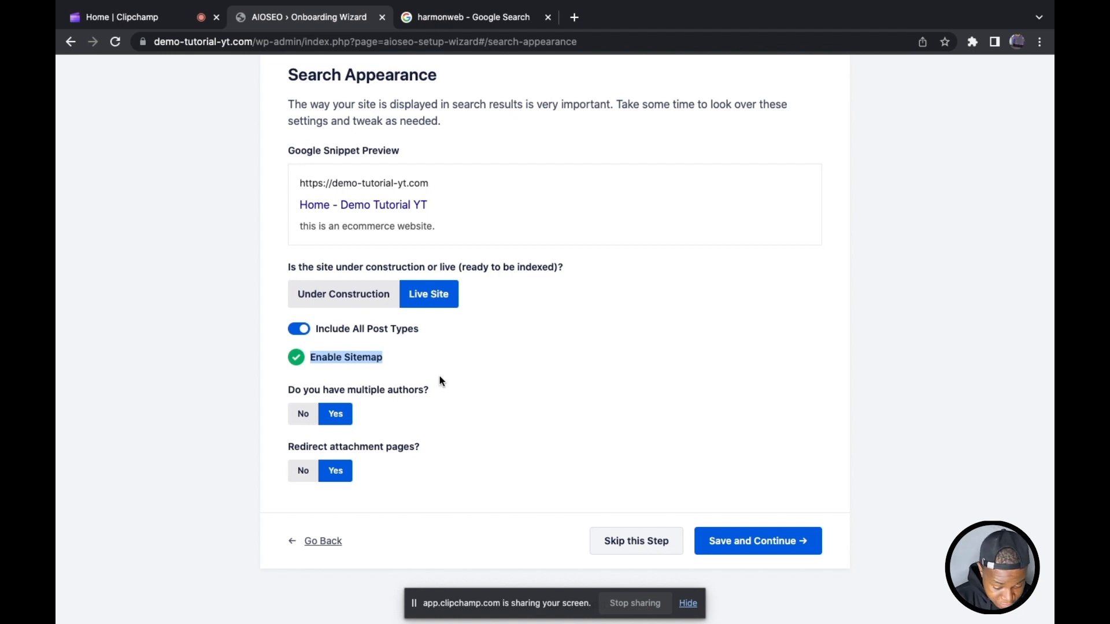
pyautogui.click(439, 376)
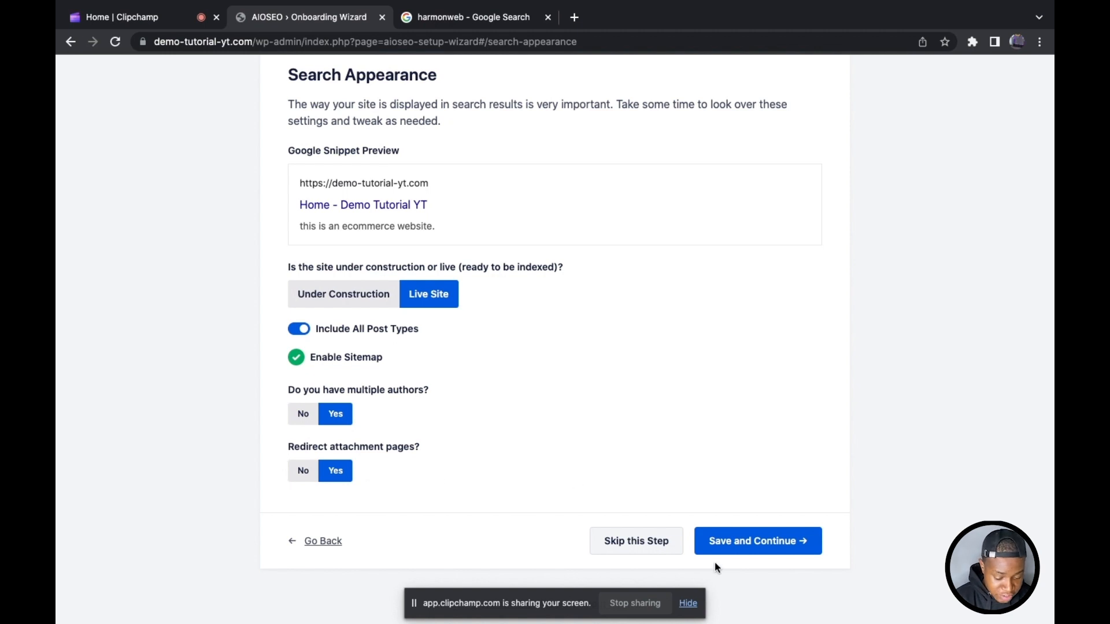
pyautogui.click(743, 539)
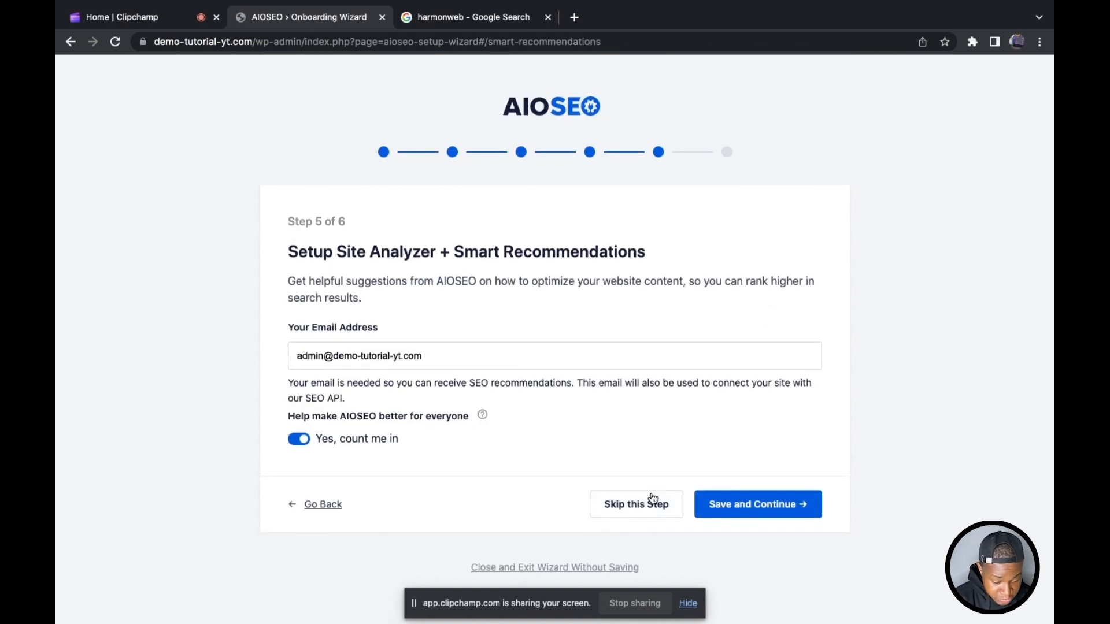
# Step: Skip the site analyzer and license key steps, and finish the setup to go to the dashboard
pyautogui.click(632, 502)
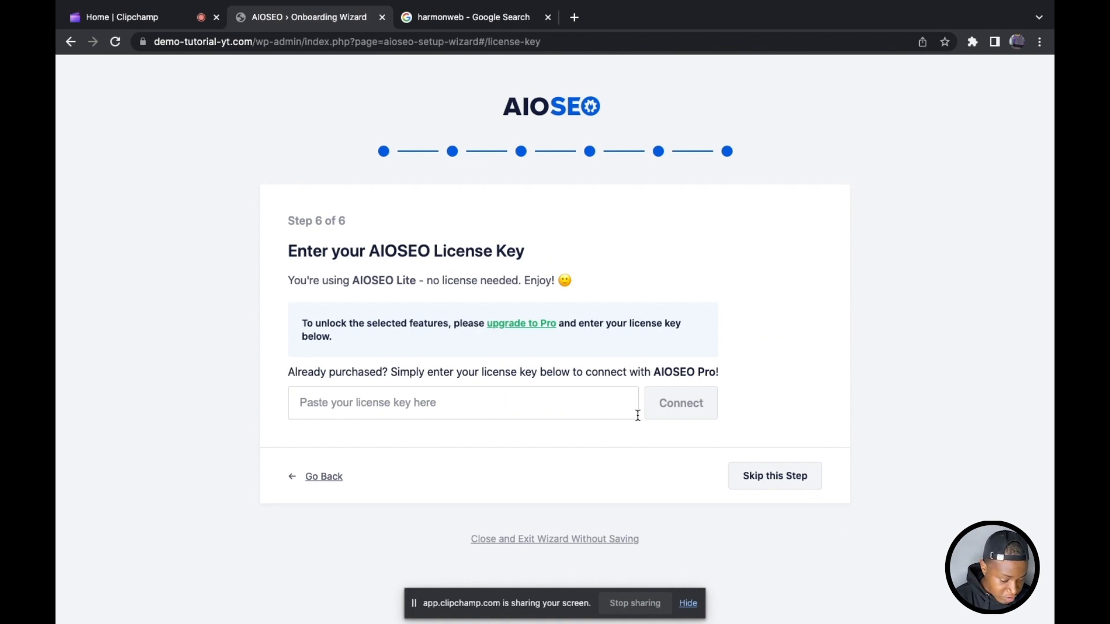
pyautogui.click(782, 487)
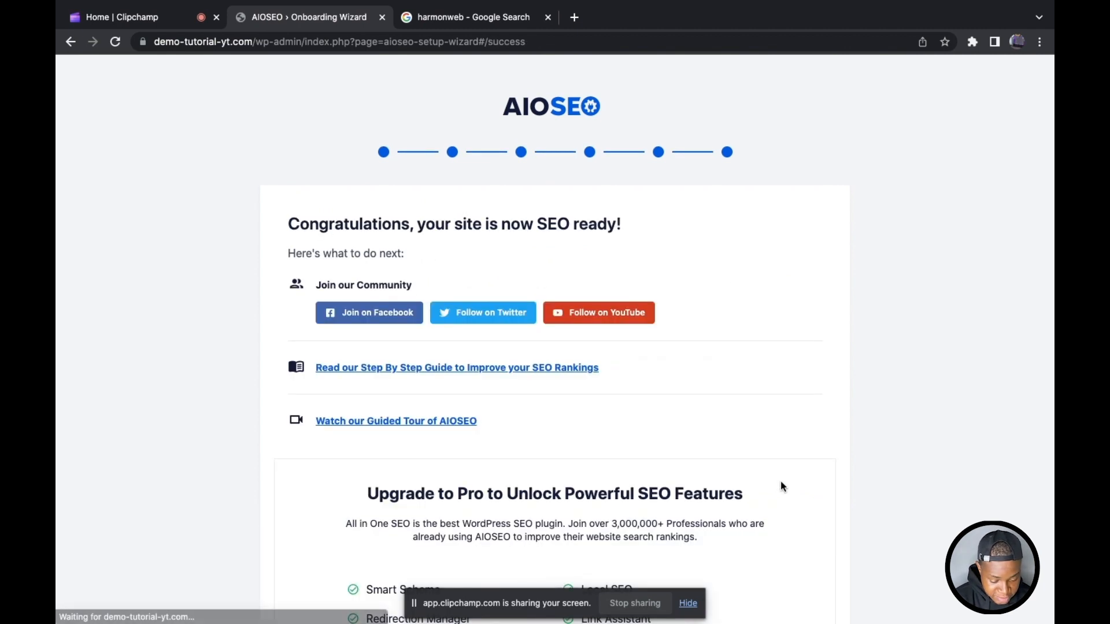
pyautogui.scroll(-8, 673, 453)
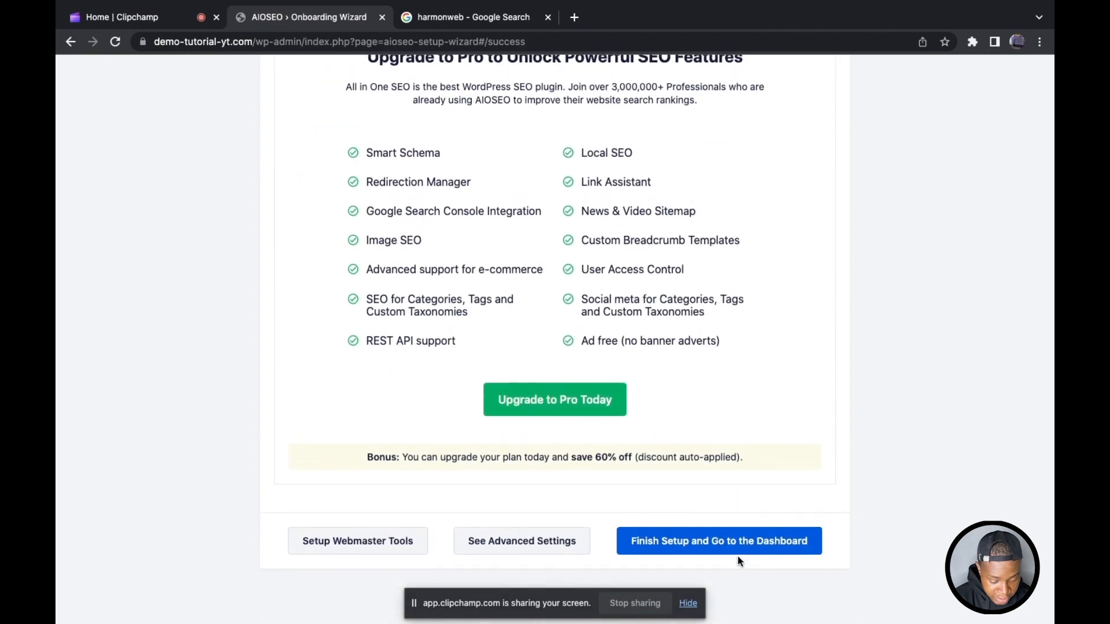
pyautogui.click(738, 546)
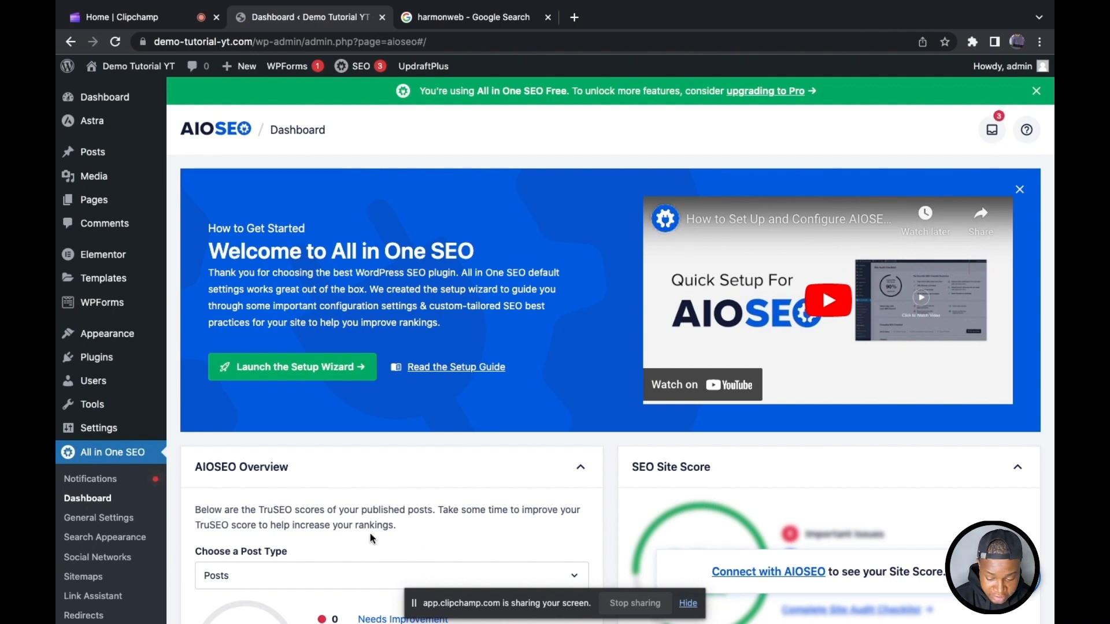
# Step: Set the default post image source to Featured Image in the Facebook settings of Social Networks
pyautogui.scroll(-2, 110, 448)
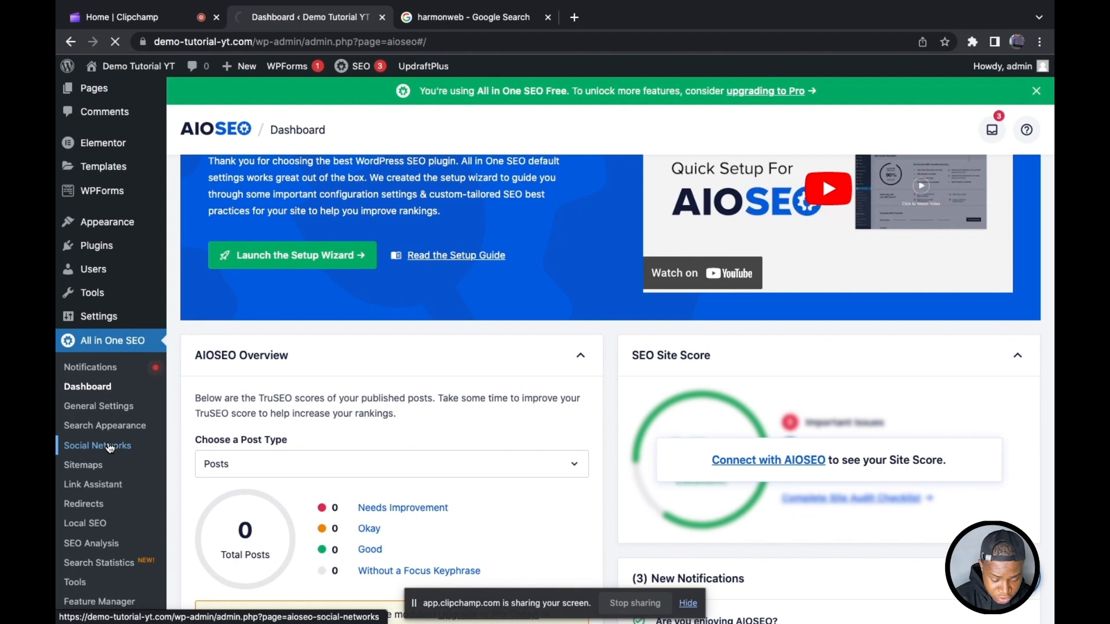
pyautogui.click(110, 448)
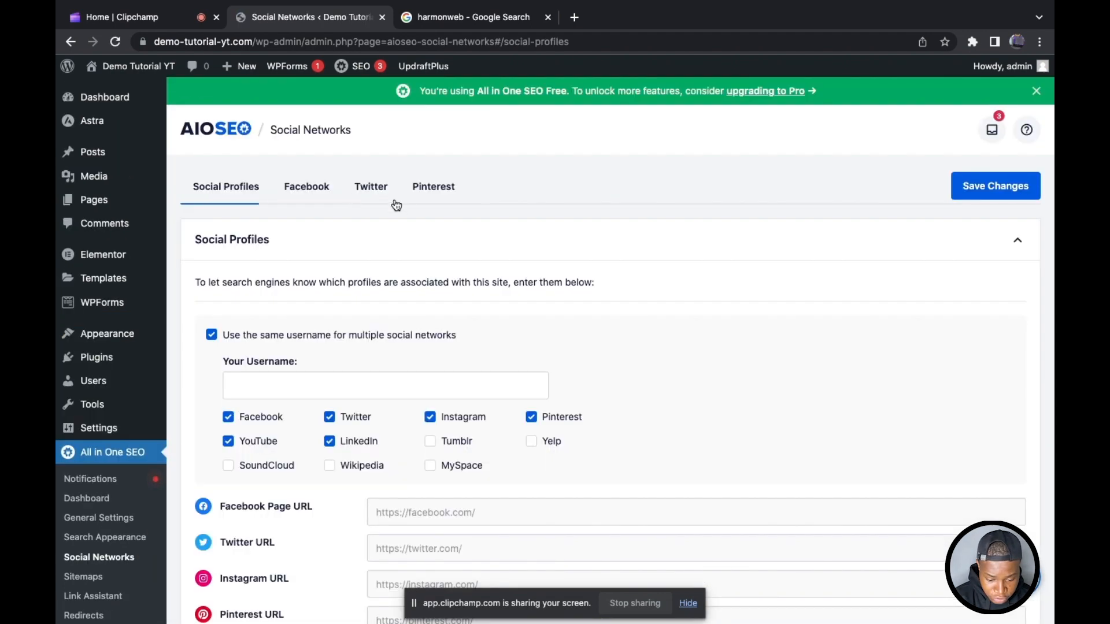
pyautogui.click(298, 188)
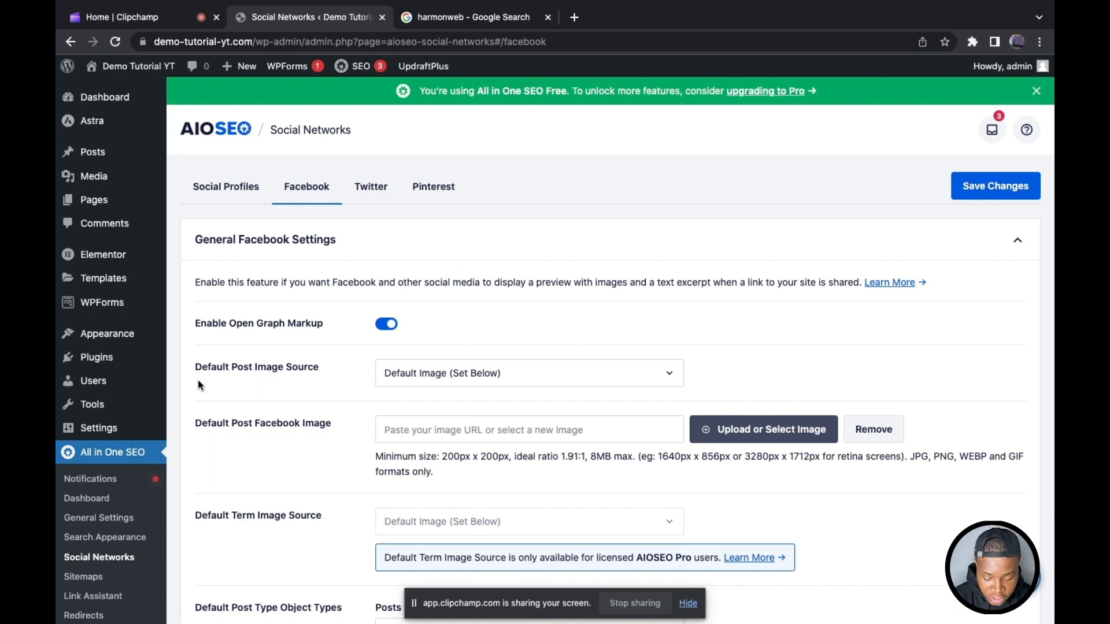
pyautogui.moveTo(210, 368); pyautogui.dragTo(382, 373)
pyautogui.scroll(-1, 381, 373)
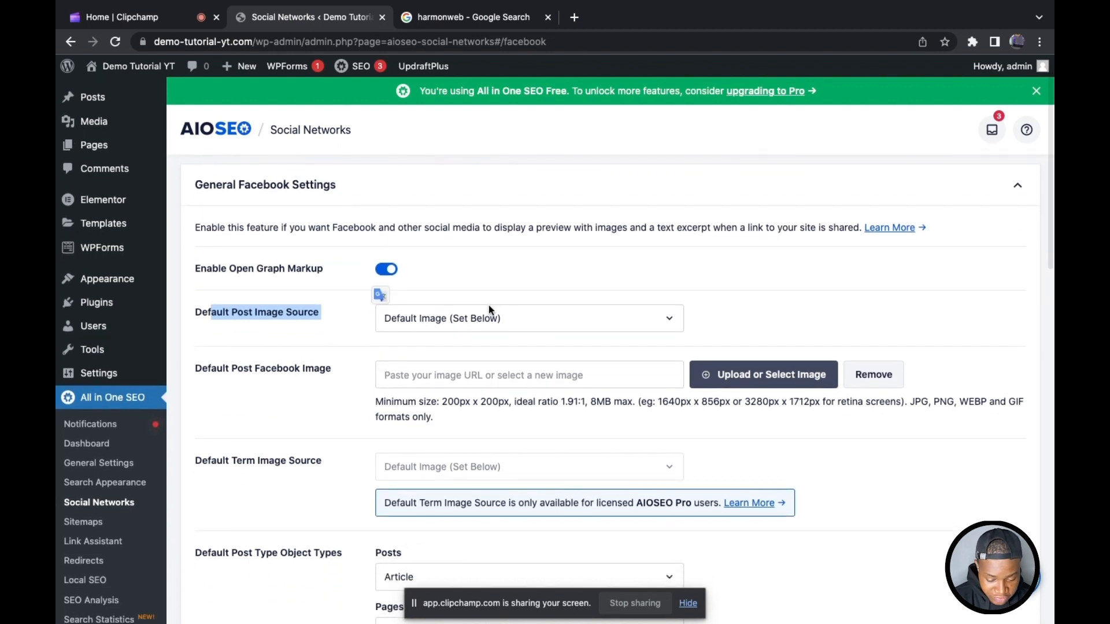
pyautogui.click(441, 318)
pyautogui.click(456, 370)
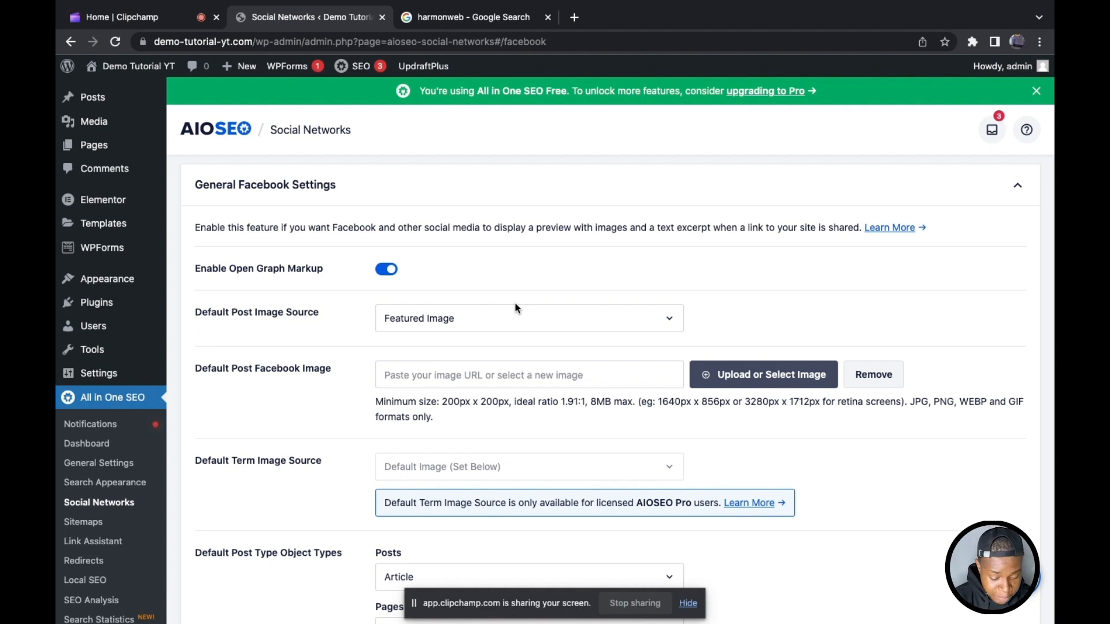
pyautogui.click(515, 307)
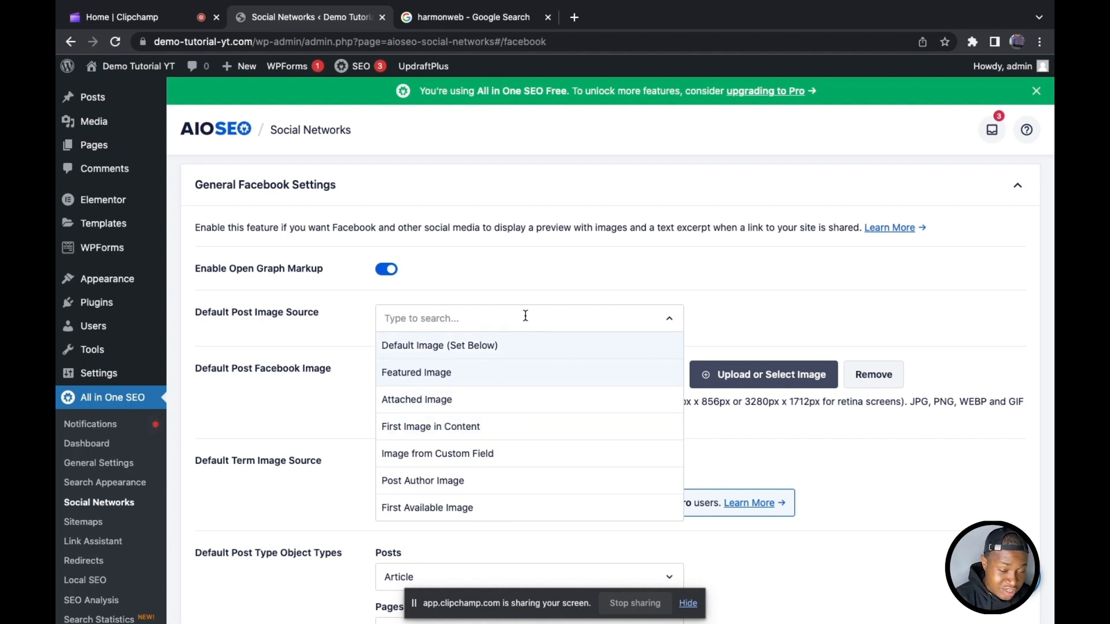
pyautogui.click(492, 377)
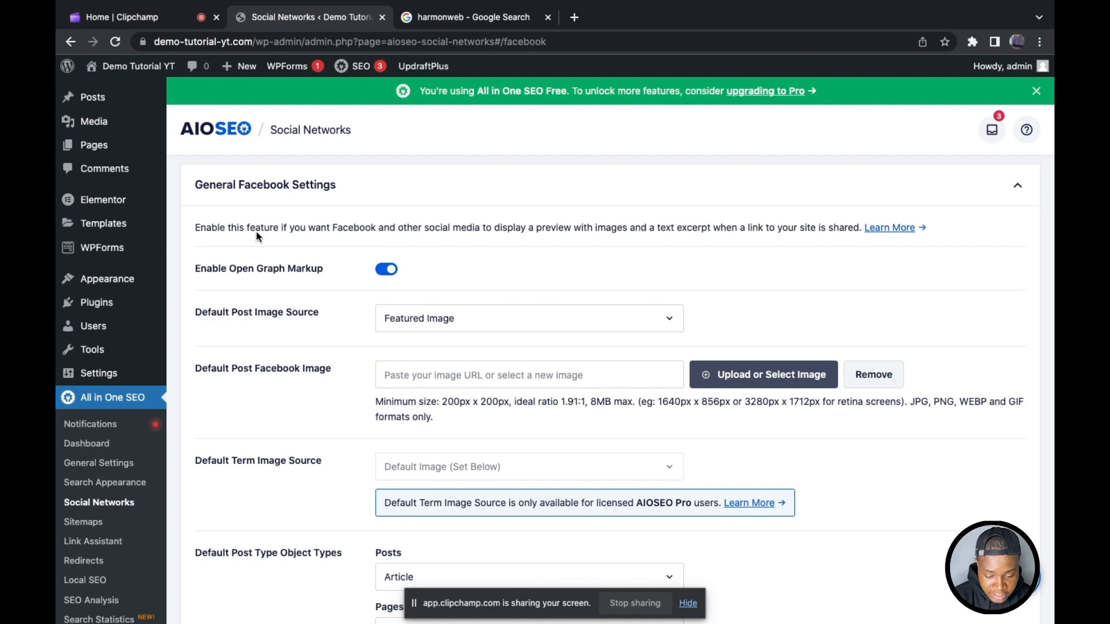
# Step: Look through the Twitter and Pinterest settings of Social Networks, down to the Pinterest verification code field
pyautogui.scroll(2, 362, 210)
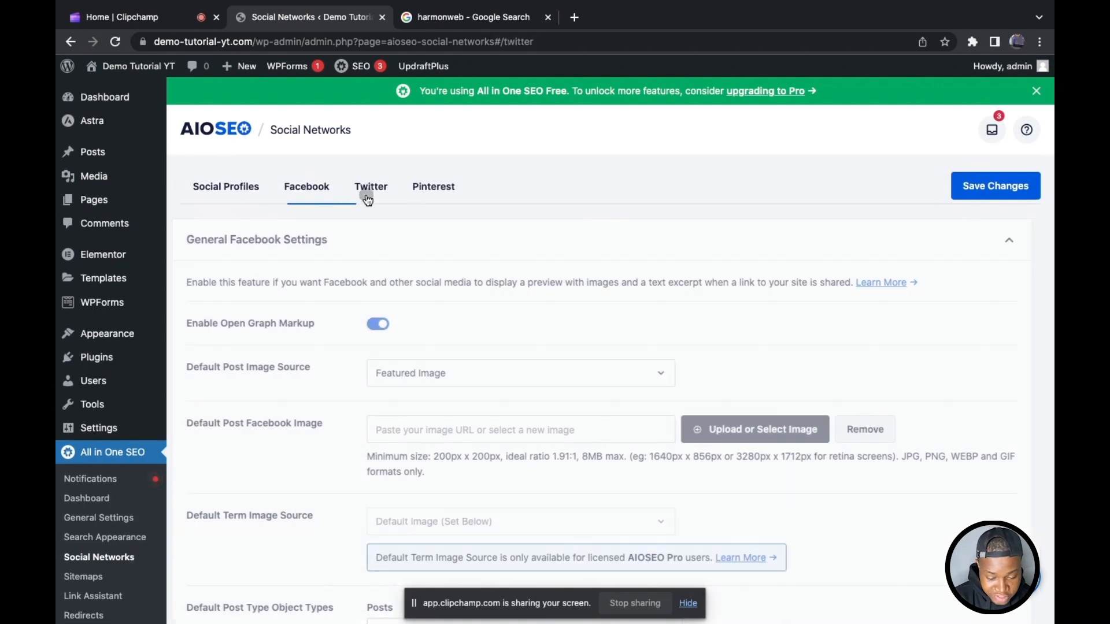
pyautogui.click(373, 194)
pyautogui.click(437, 191)
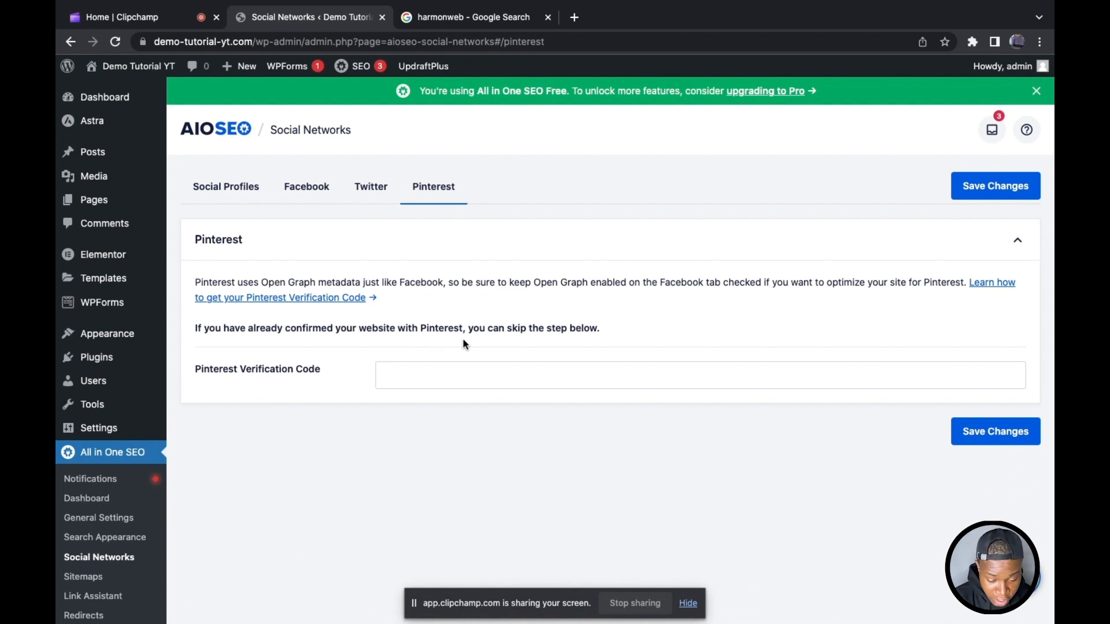
pyautogui.click(532, 368)
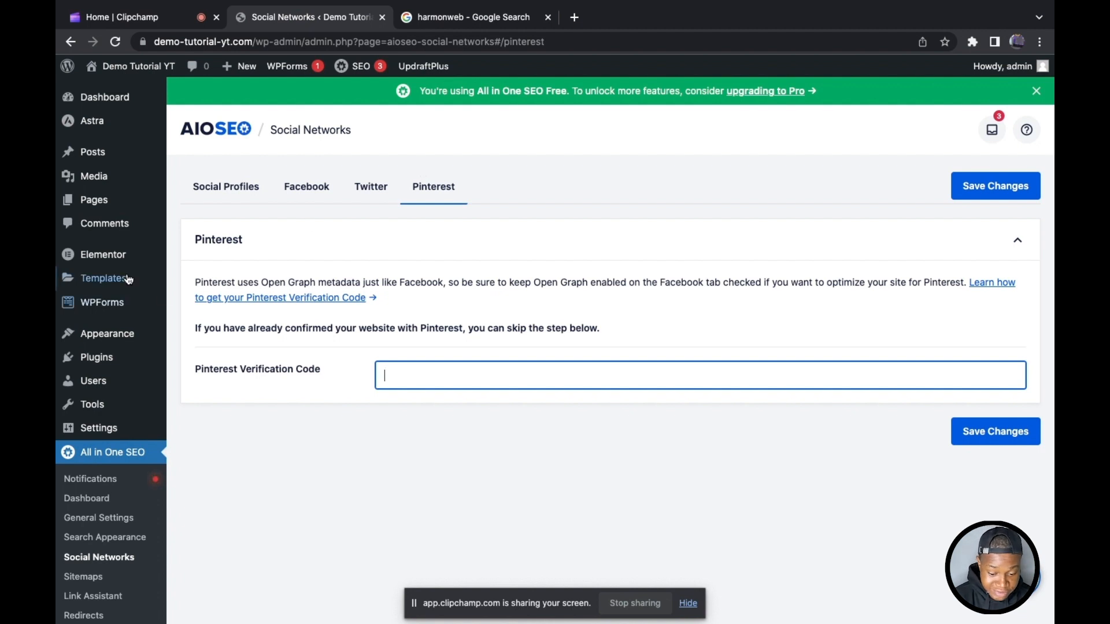
# Step: Open the page for adding new plugins, leaving the social network settings without saving
pyautogui.scroll(-3, 133, 298)
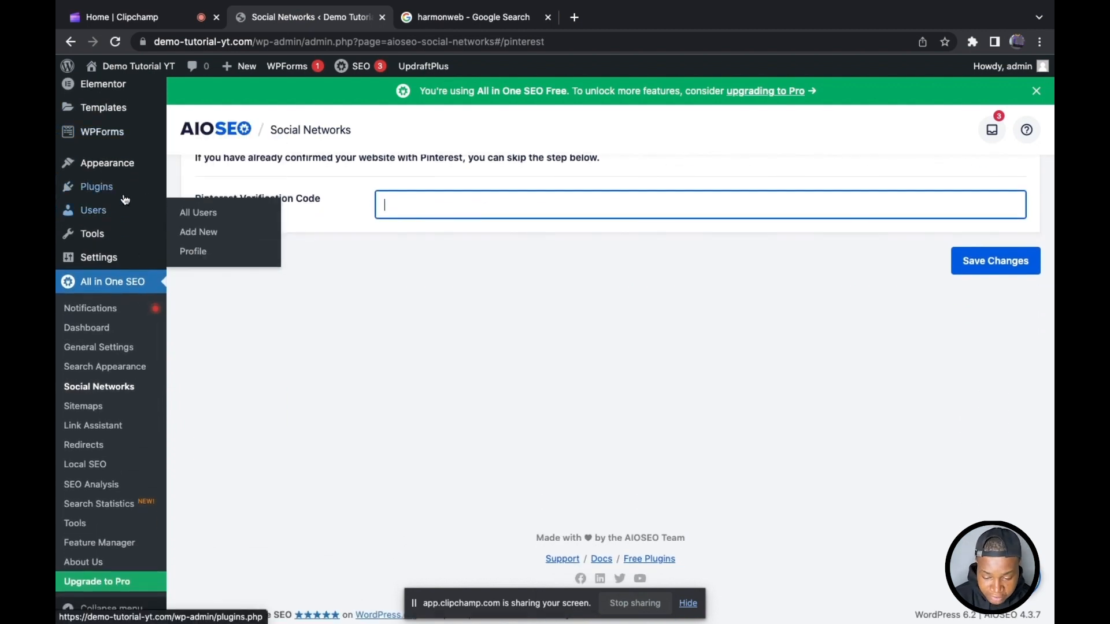
pyautogui.moveTo(97, 186)
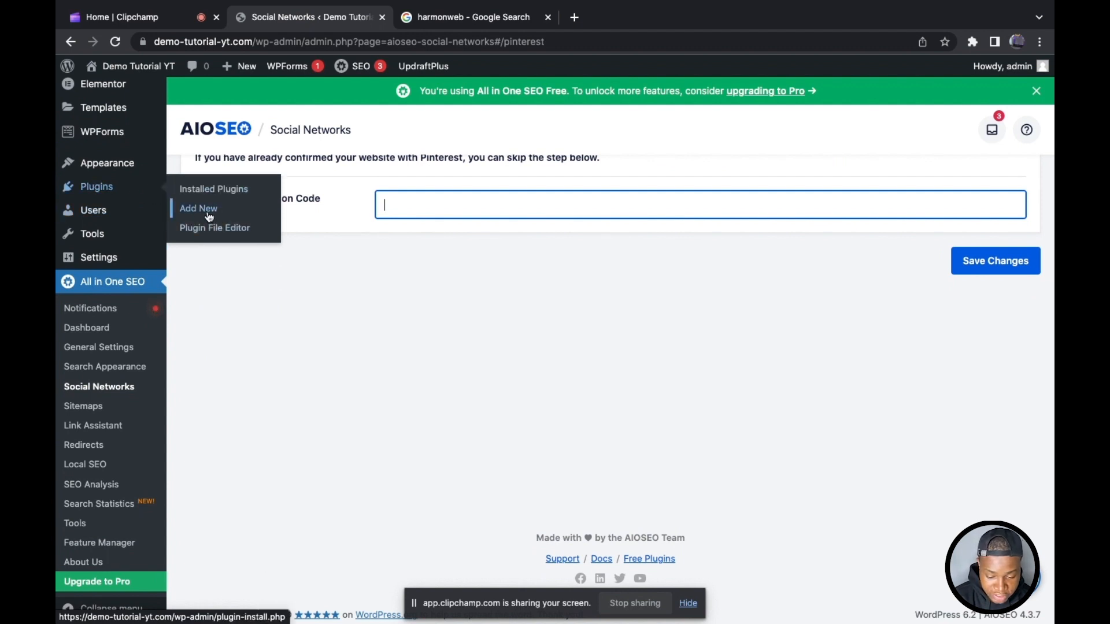
pyautogui.click(186, 208)
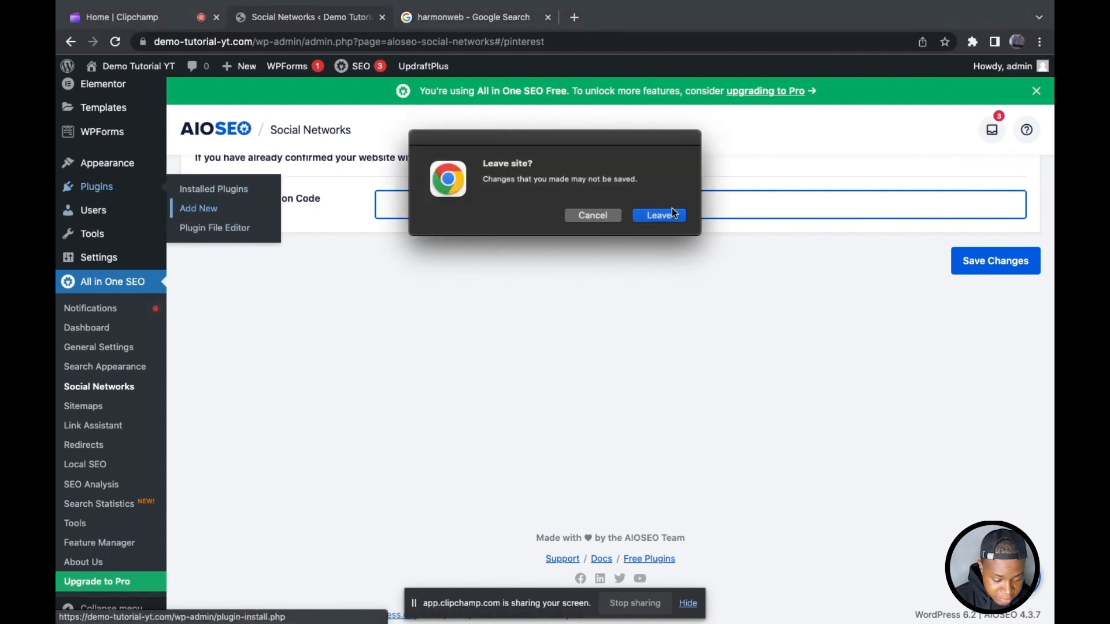
pyautogui.click(671, 214)
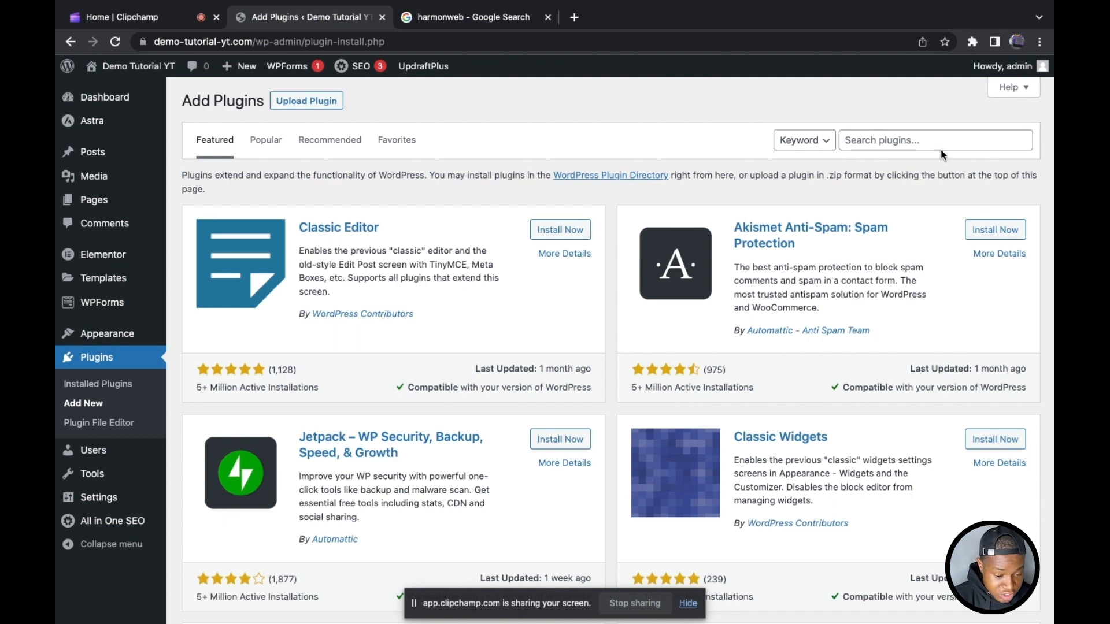
# Step: Search the plugin directory for "social share"
pyautogui.click(899, 139)
pyautogui.write('socil')
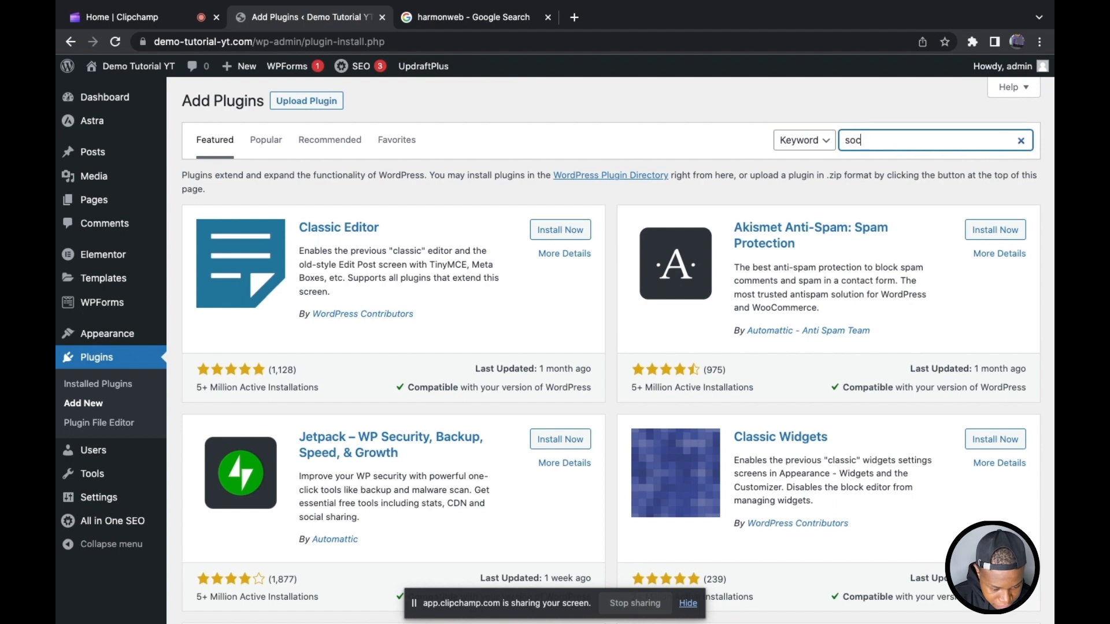
pyautogui.write('ial share')
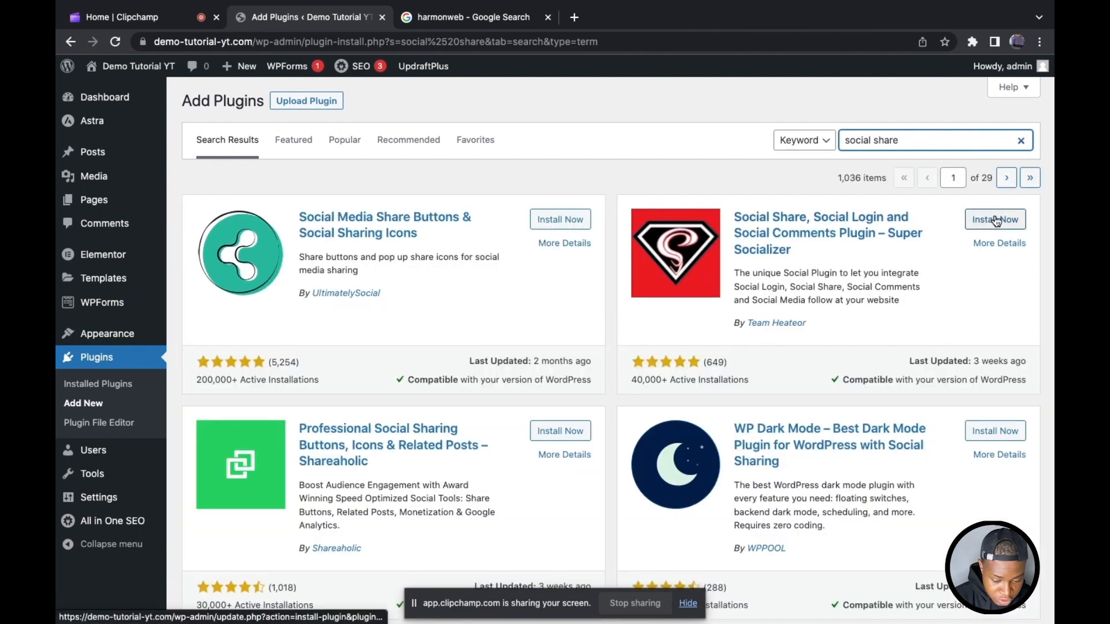
# Step: Install and activate the Social Media Share Buttons & Social Sharing Icons plugin, and allow its security and feature alerts
pyautogui.click(579, 220)
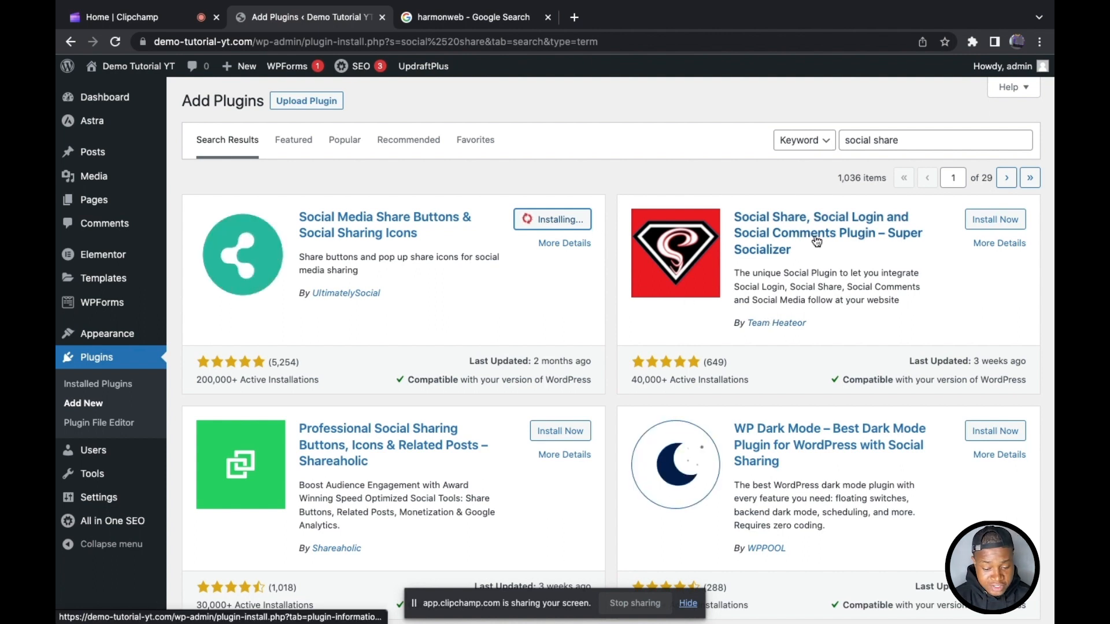
pyautogui.click(583, 218)
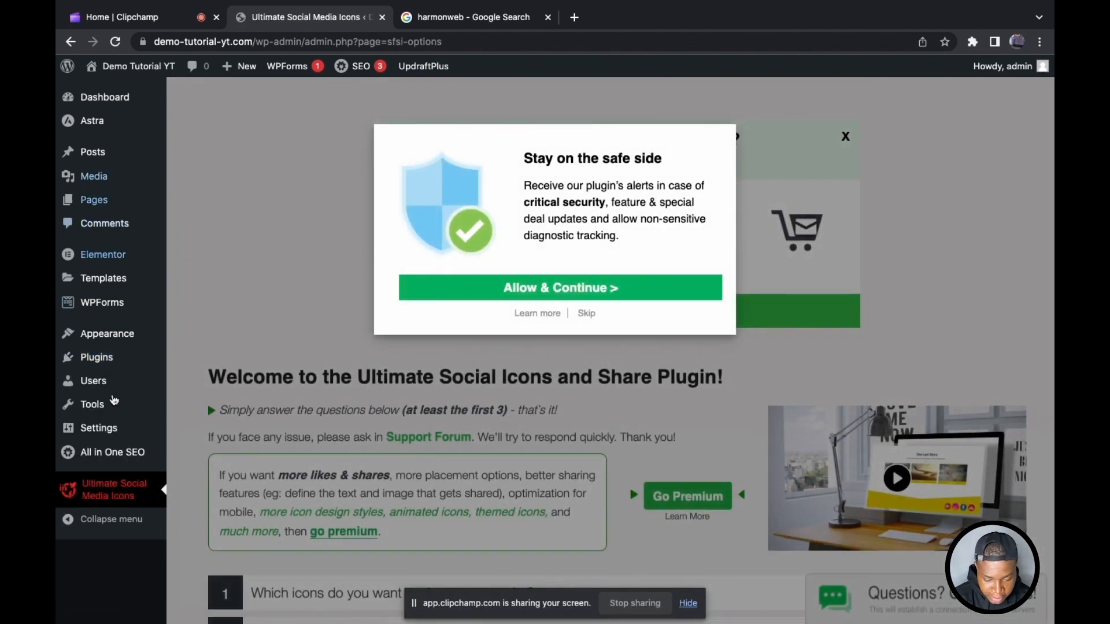
pyautogui.click(570, 288)
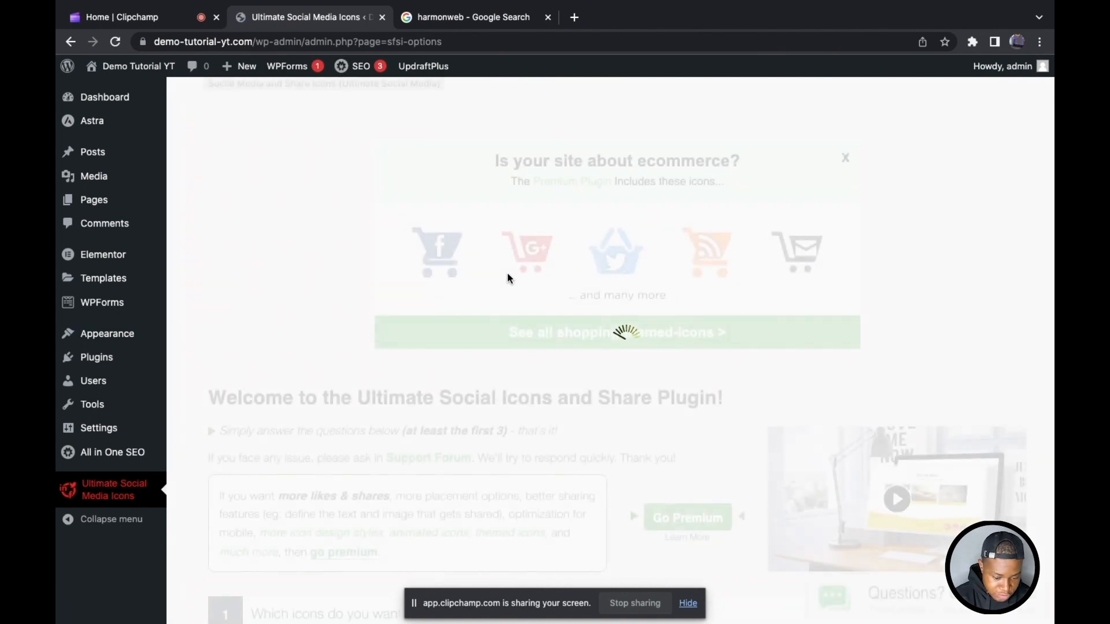
# Step: Exclude the RSS icon from the icons shown on the site, look over the other icon choices and collapse the section
pyautogui.scroll(-5, 509, 278)
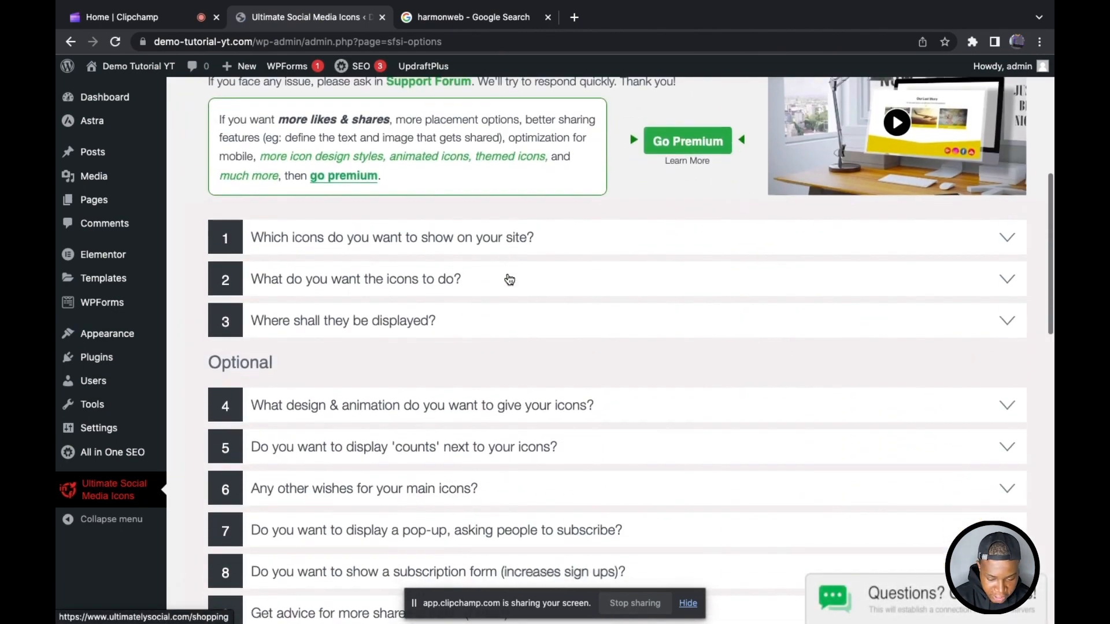
pyautogui.click(323, 195)
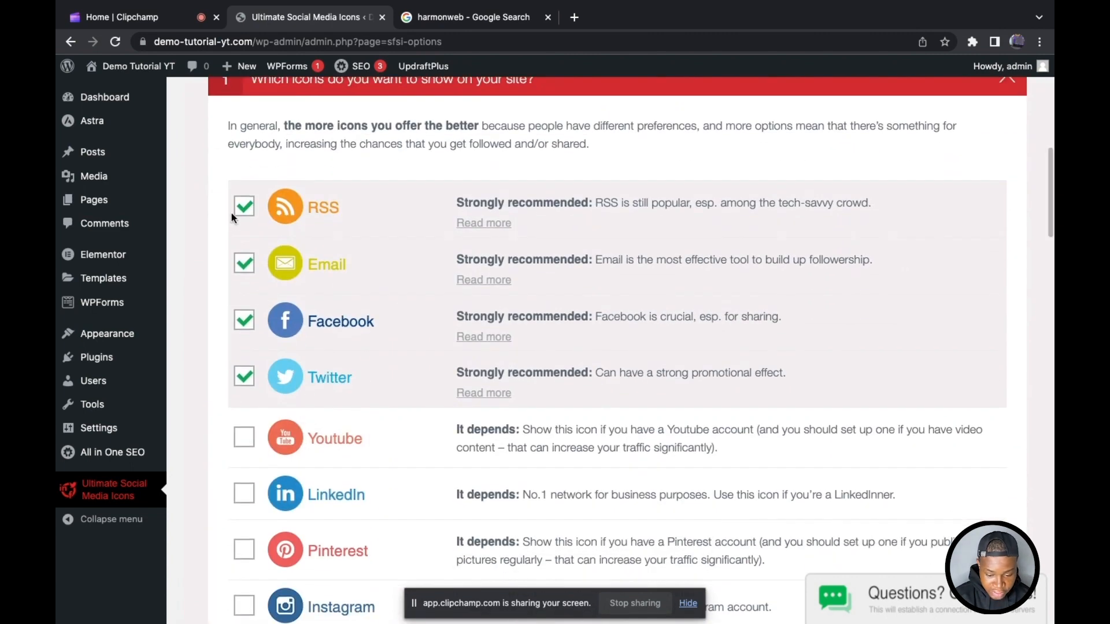
pyautogui.click(245, 207)
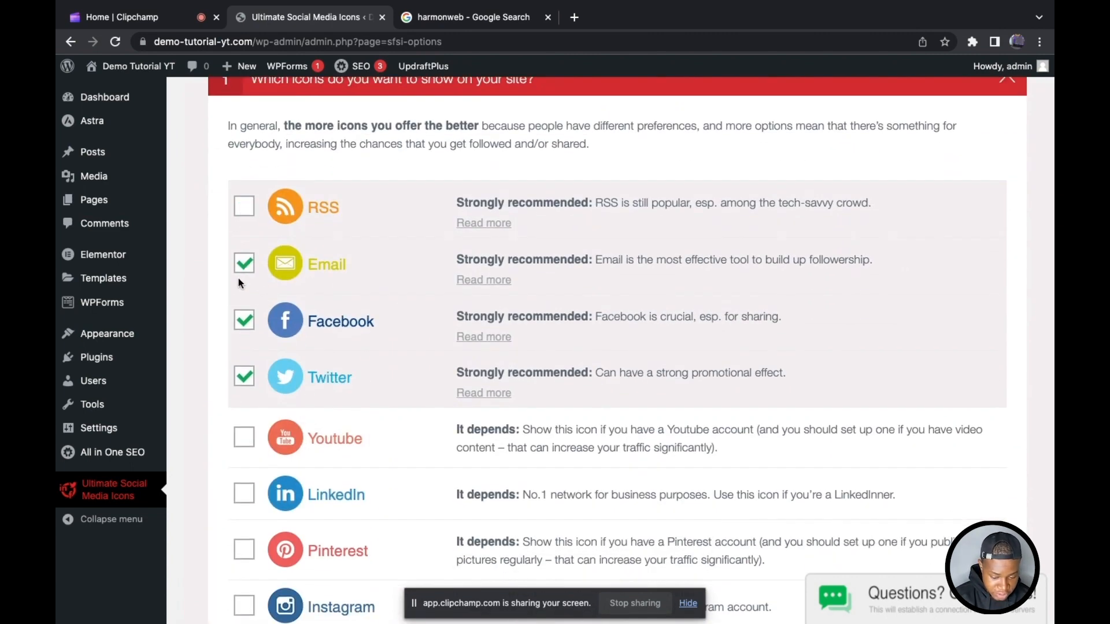
pyautogui.scroll(-5, 240, 283)
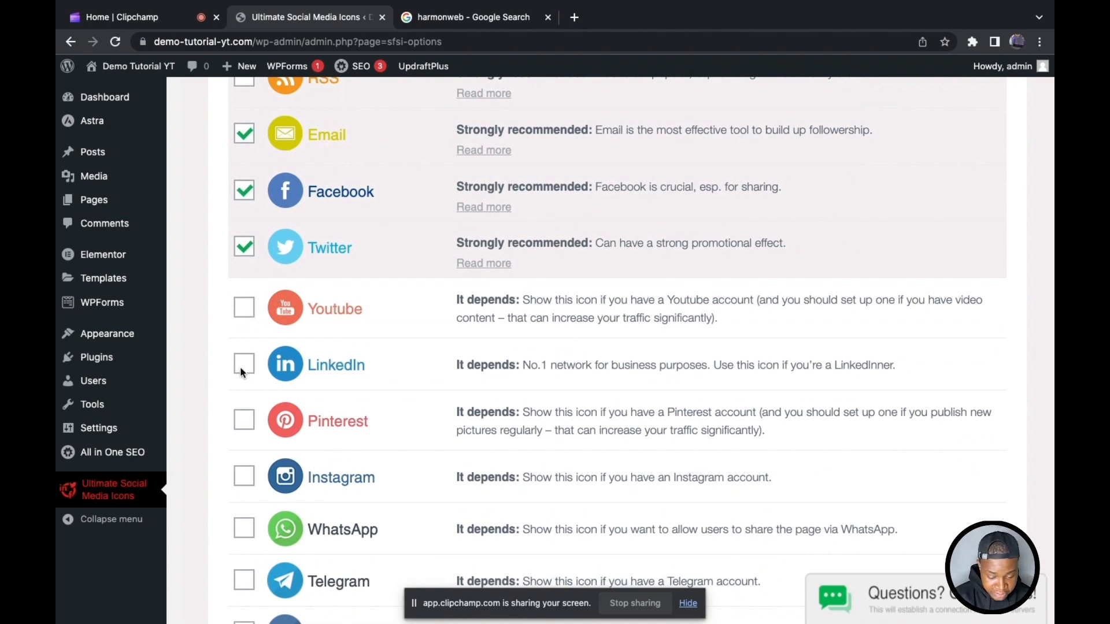
pyautogui.scroll(-10, 243, 373)
pyautogui.scroll(15, 243, 370)
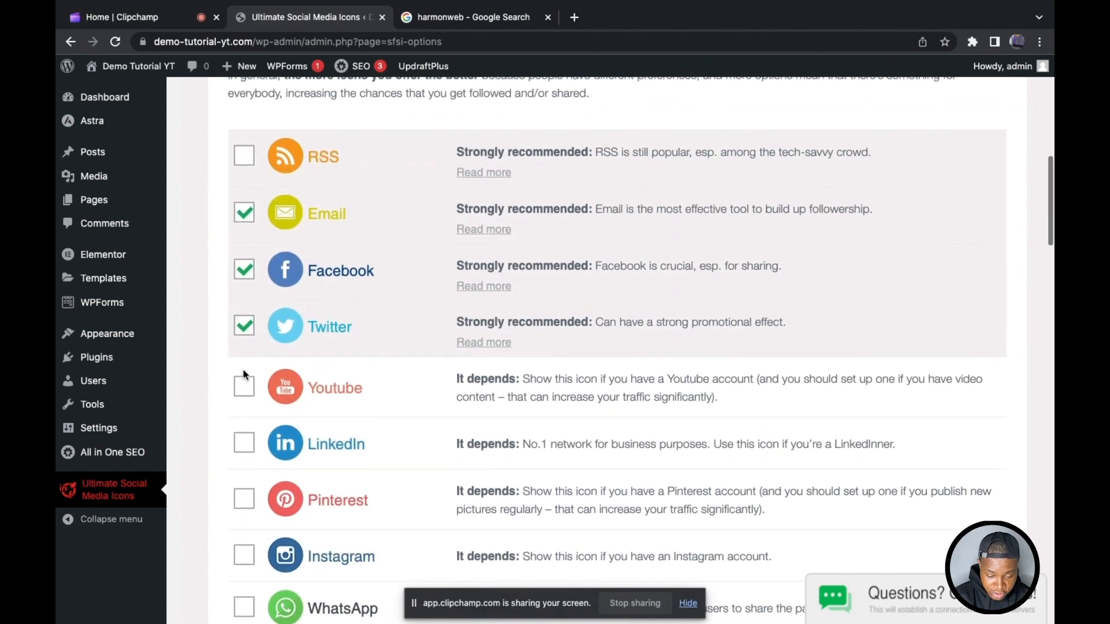
pyautogui.click(344, 162)
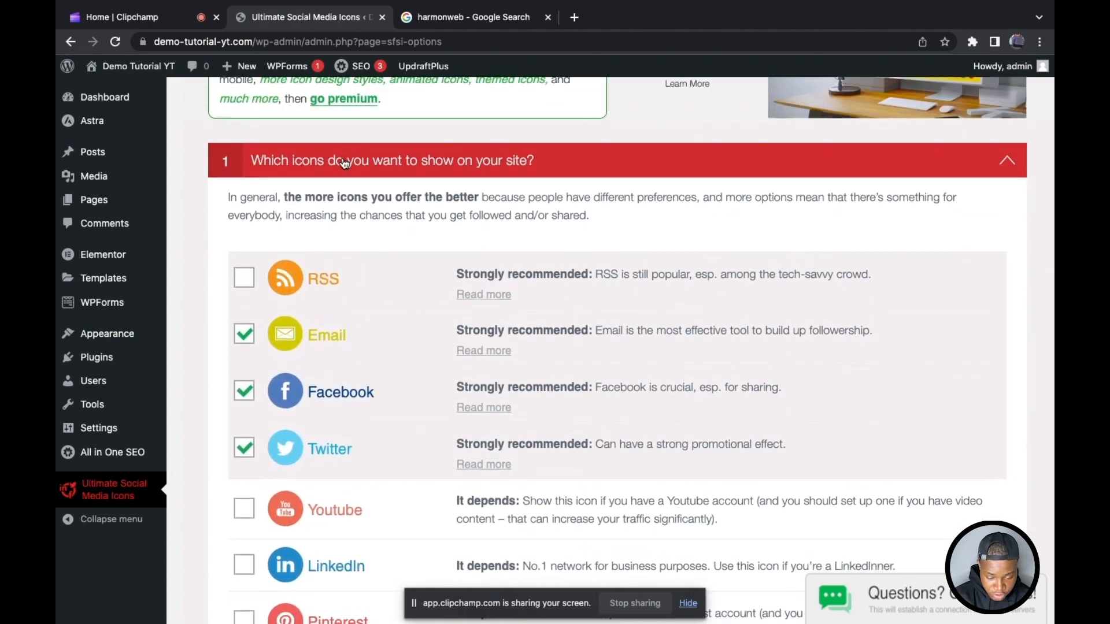
# Step: Look through the RSS and email actions under "What do you want the icons to do?" and collapse the section
pyautogui.click(359, 213)
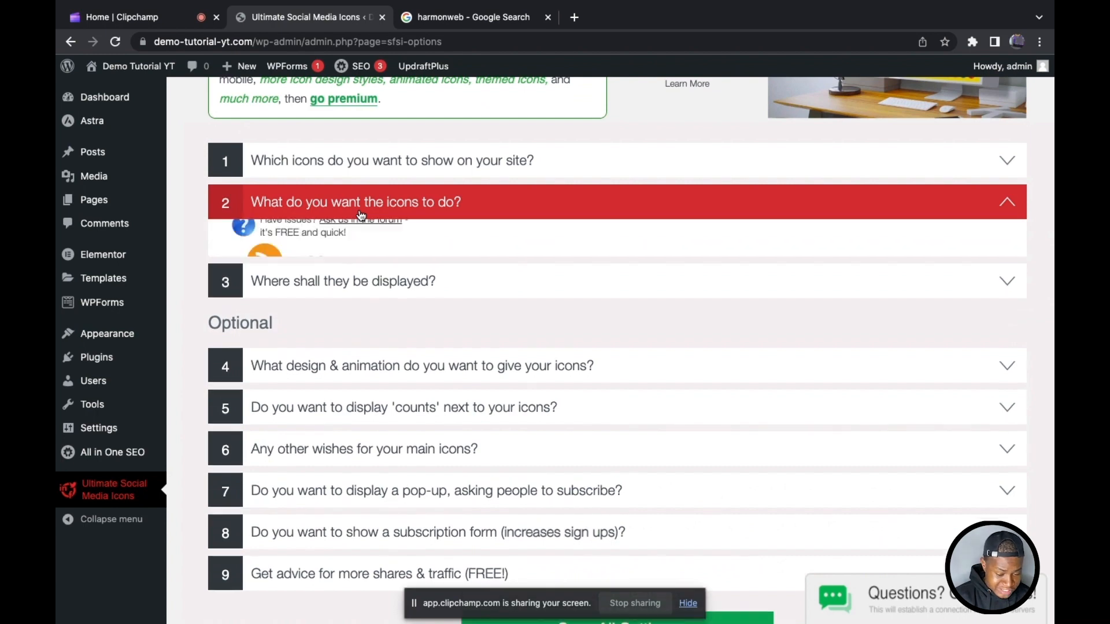
pyautogui.scroll(-2, 407, 320)
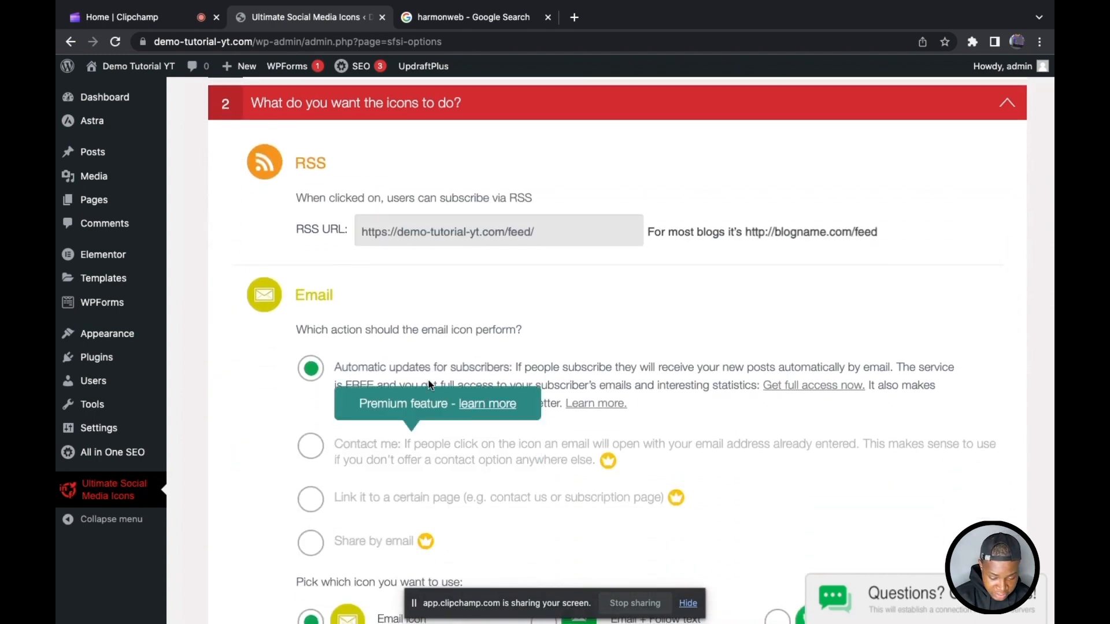
pyautogui.scroll(-3, 317, 398)
pyautogui.scroll(-9, 317, 396)
pyautogui.scroll(7, 315, 396)
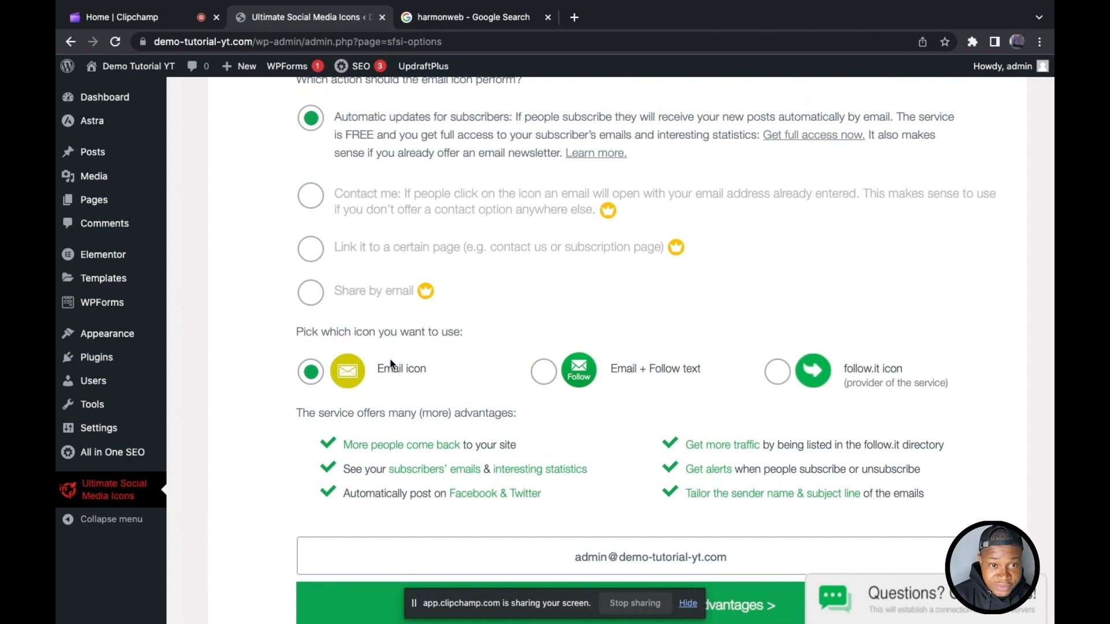
pyautogui.scroll(6, 501, 248)
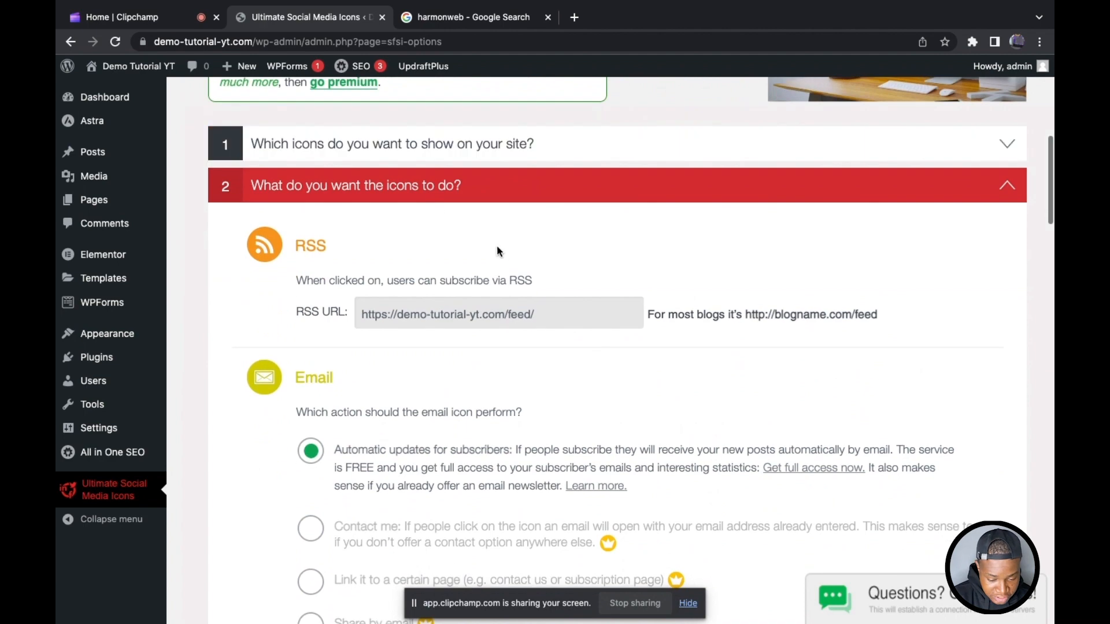
pyautogui.click(498, 186)
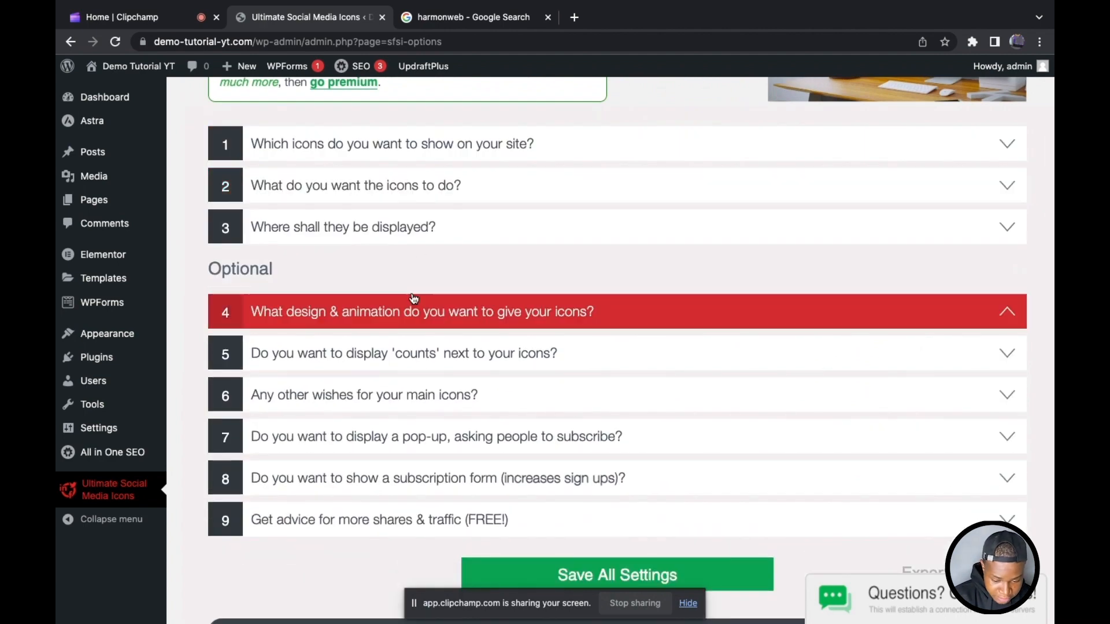
# Step: Look through the placement options under "Where shall they be displayed?", collapse them and go to the icon design and animation question
pyautogui.click(399, 239)
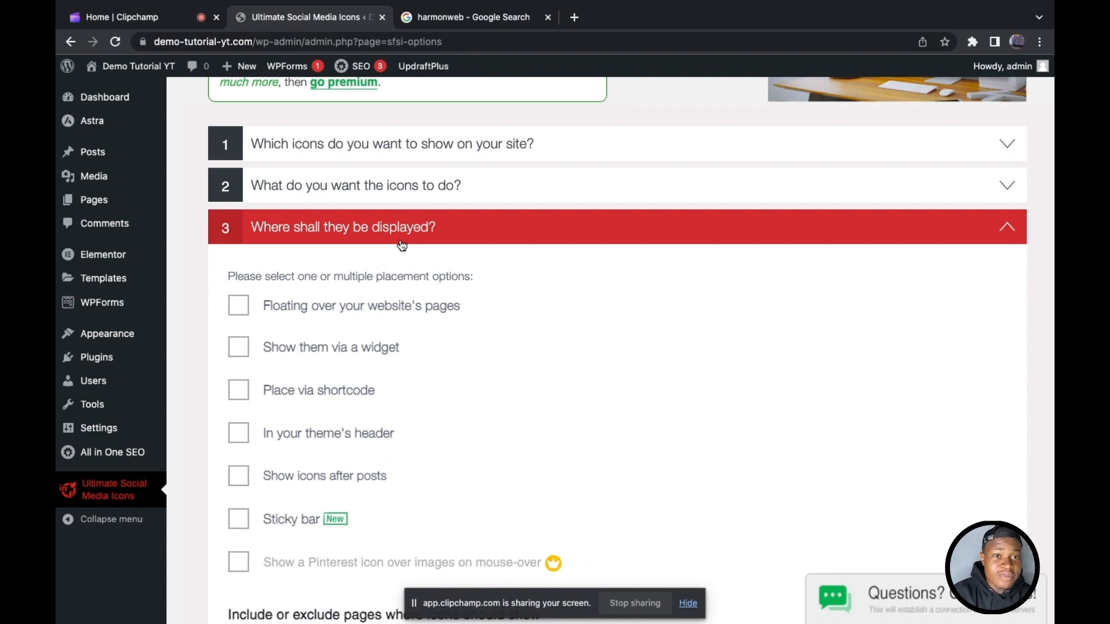
pyautogui.scroll(-1, 401, 246)
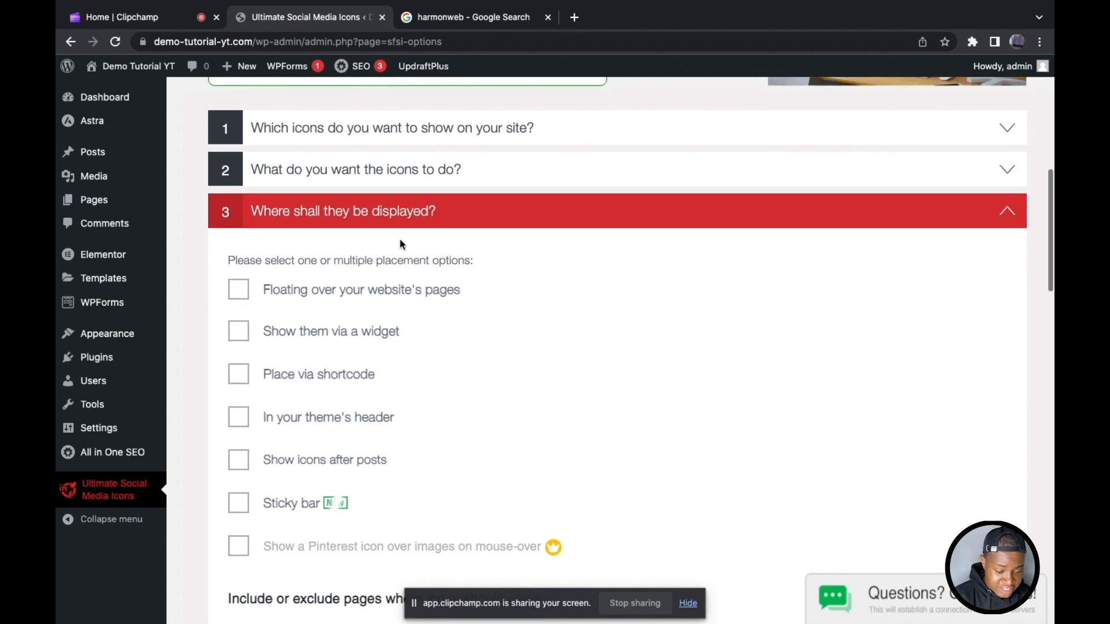
pyautogui.click(401, 238)
pyautogui.scroll(-1, 401, 263)
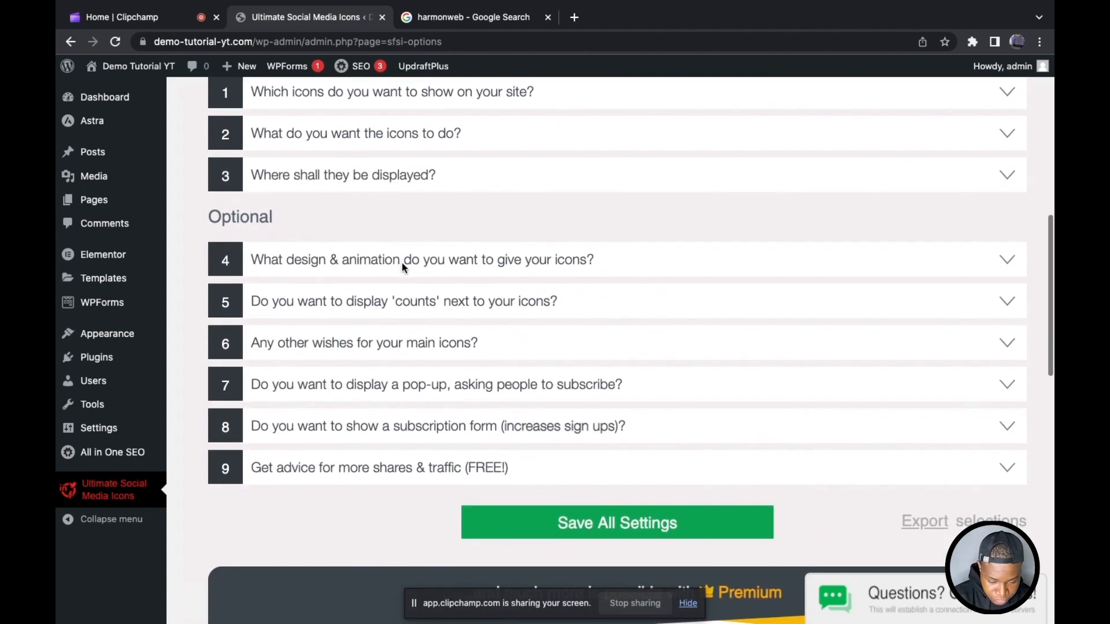
pyautogui.click(350, 270)
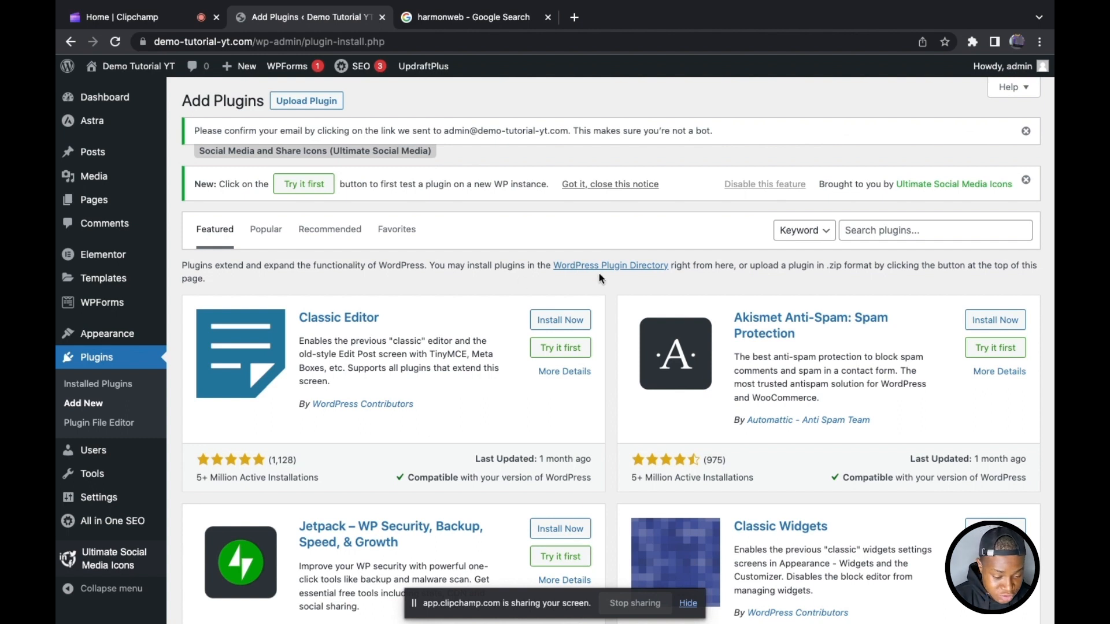
# Step: Search the plugin directory for "litespeed", then install and activate LiteSpeed Cache
pyautogui.click(865, 234)
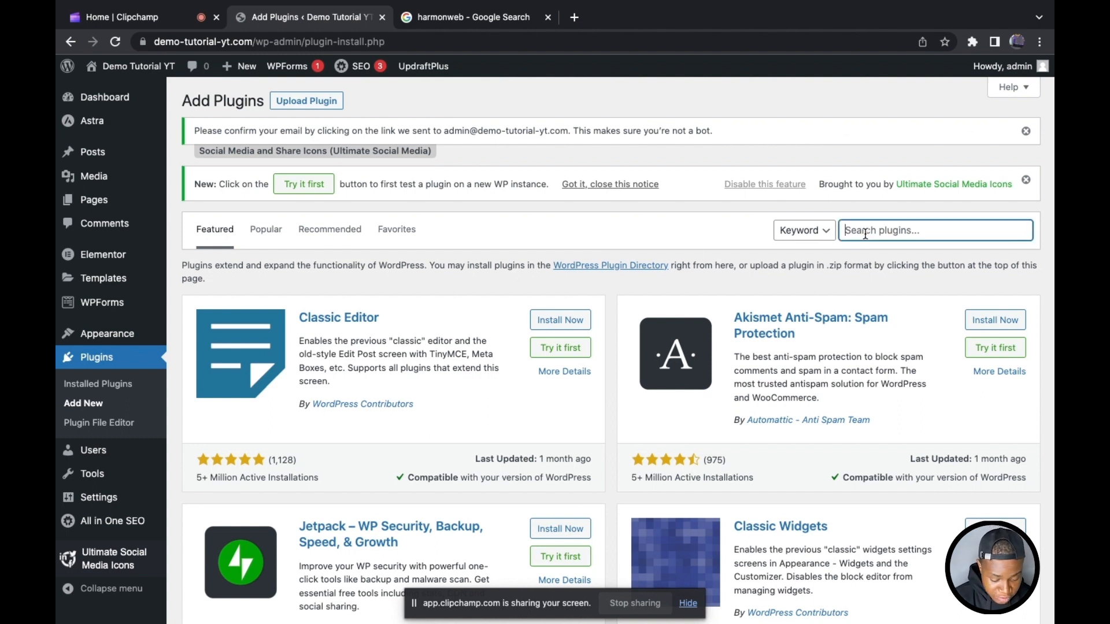
pyautogui.write('litespeed')
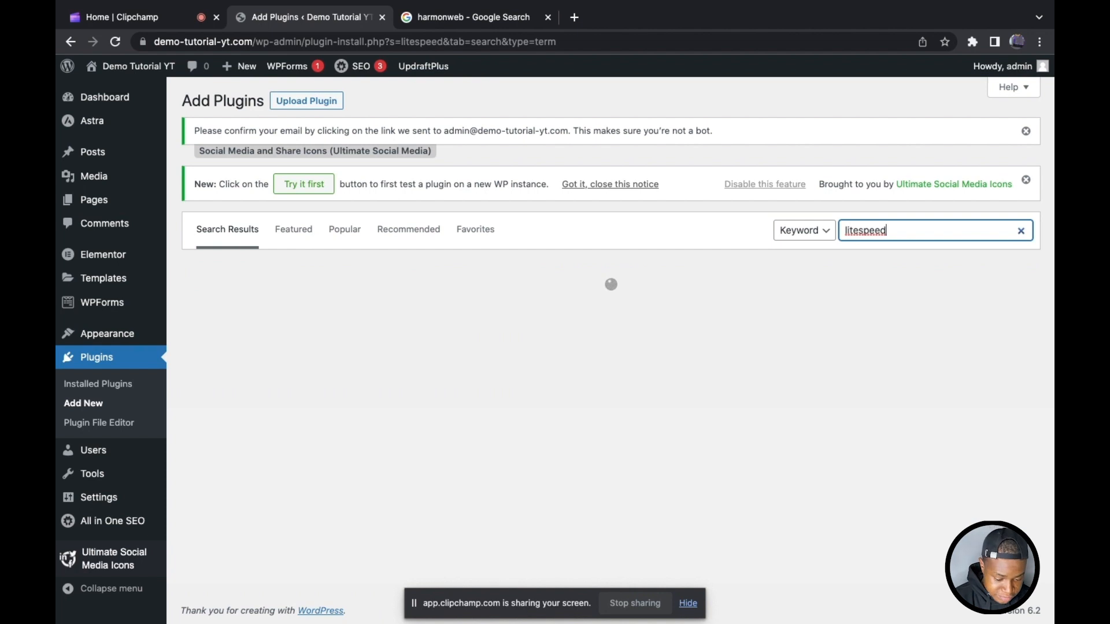
pyautogui.click(544, 308)
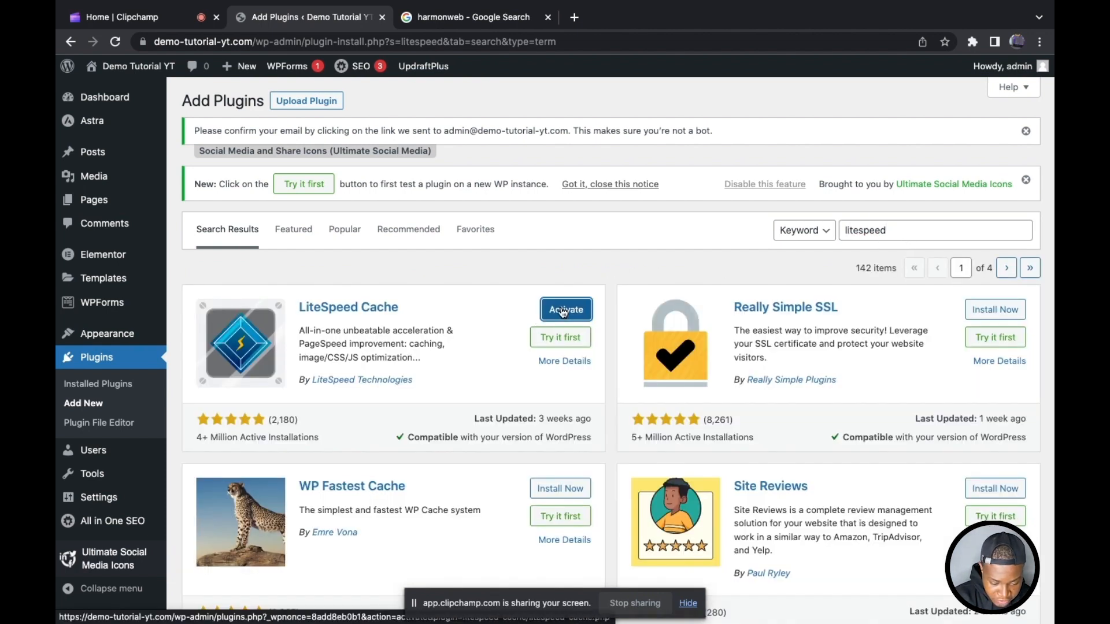
pyautogui.click(564, 312)
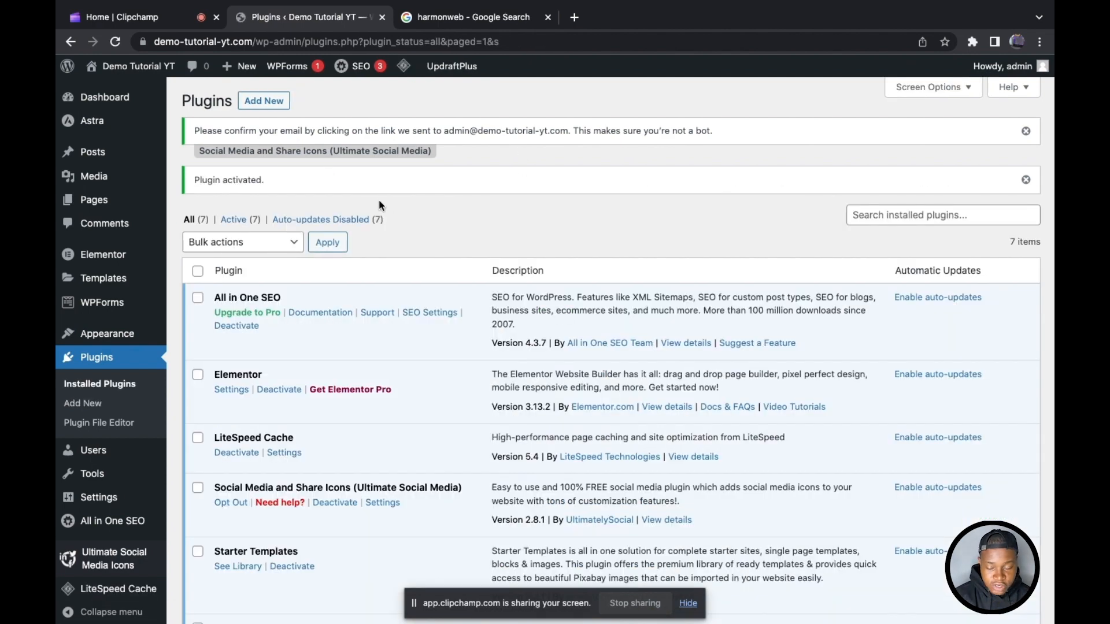
# Step: Open the configuration presets of LiteSpeed Cache
pyautogui.scroll(-5, 86, 341)
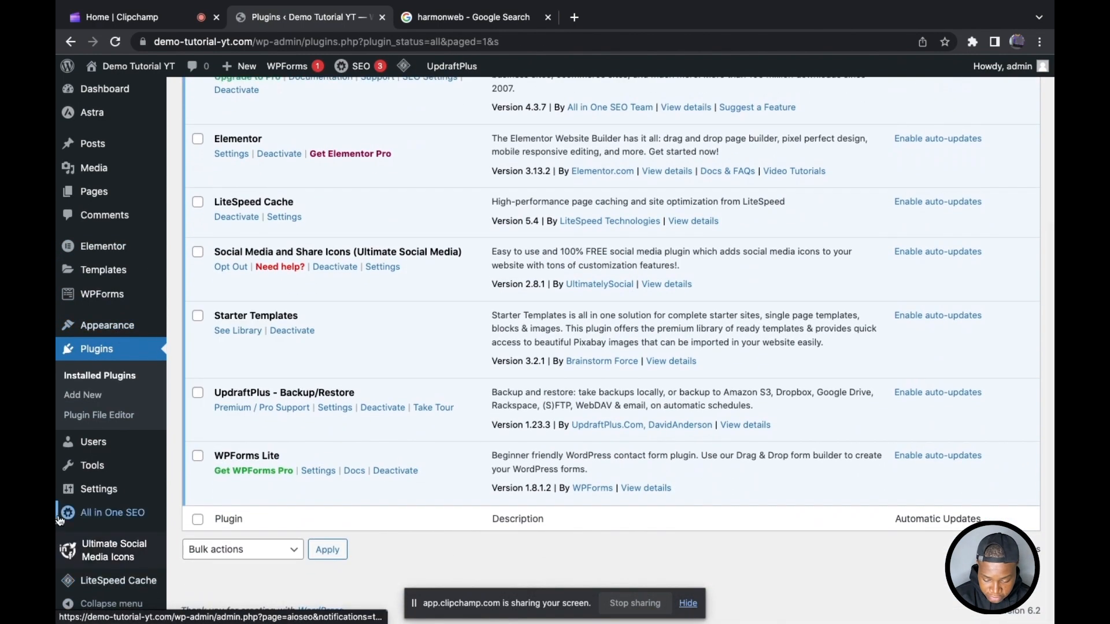
pyautogui.moveTo(86, 587)
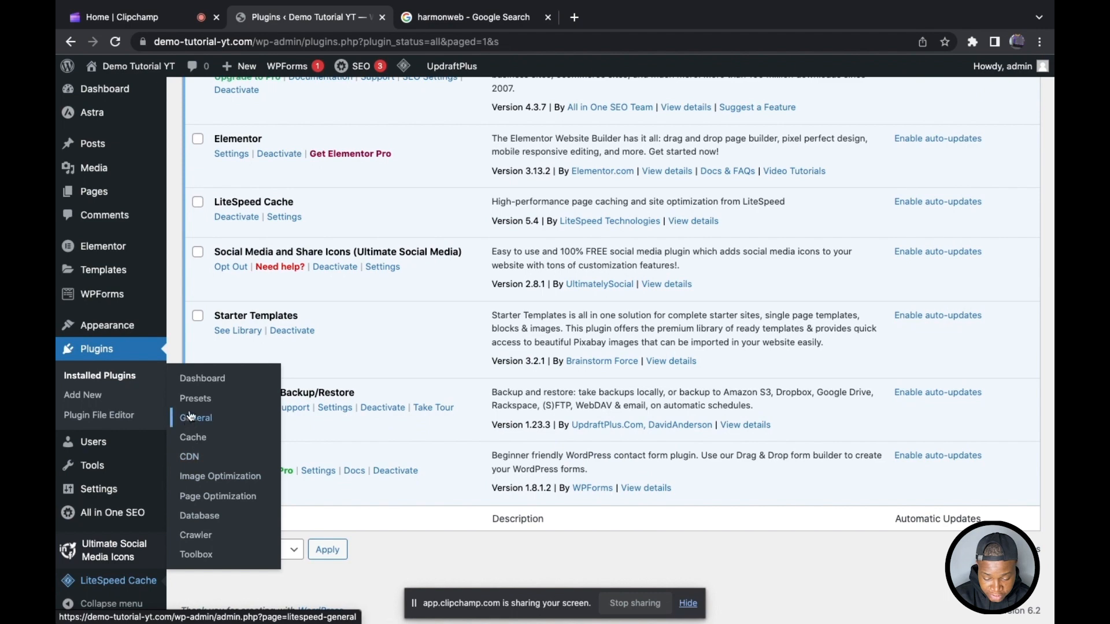
pyautogui.click(209, 400)
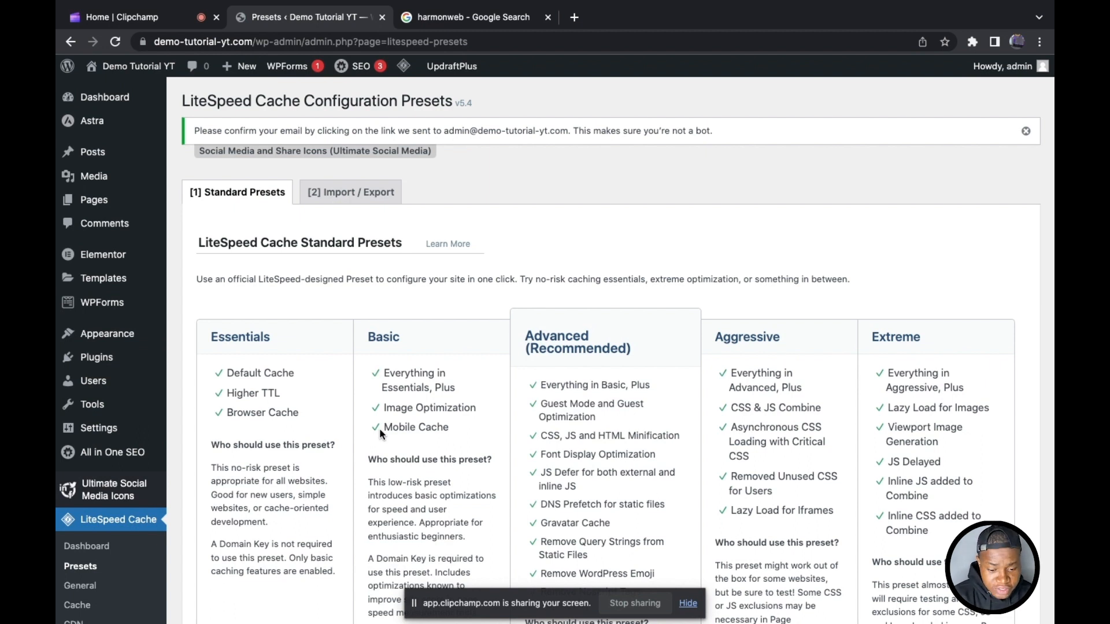
# Step: Review the features of the Advanced (Recommended) caching preset and apply it, confirming that it replaces the current settings
pyautogui.scroll(-3, 381, 431)
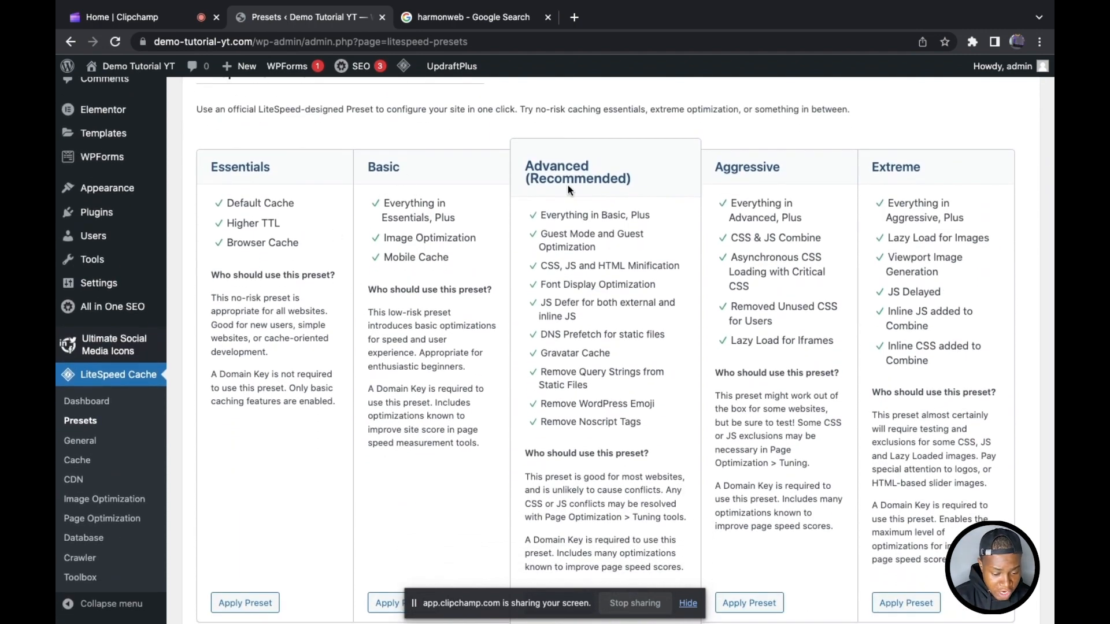
pyautogui.moveTo(533, 185); pyautogui.dragTo(663, 196)
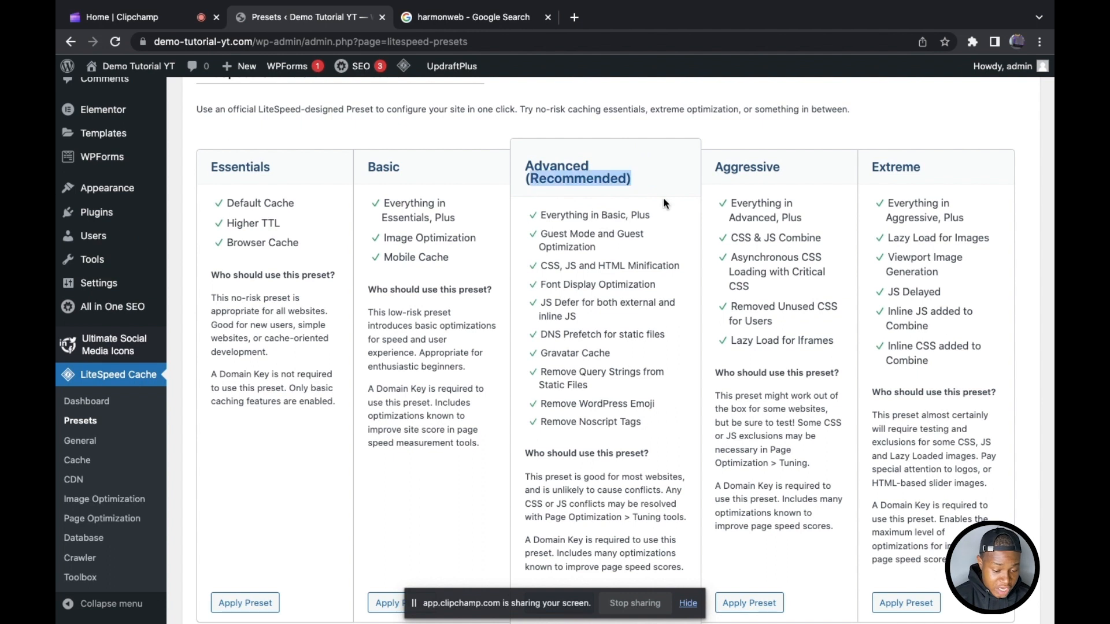
pyautogui.scroll(-1, 664, 197)
pyautogui.moveTo(518, 162); pyautogui.dragTo(678, 172)
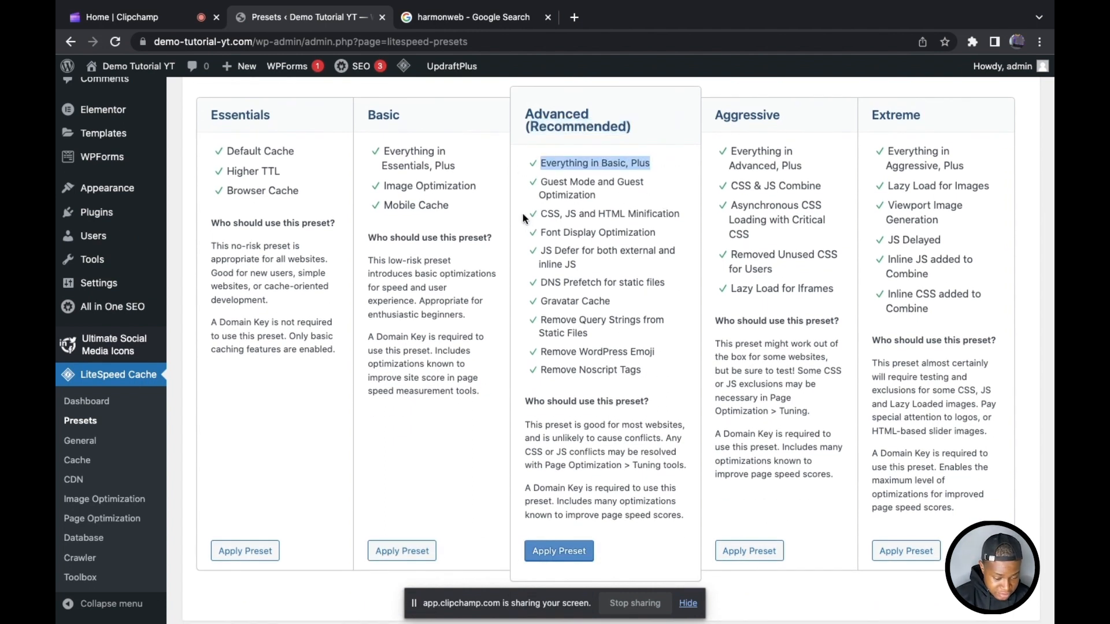
pyautogui.moveTo(522, 215); pyautogui.dragTo(642, 219)
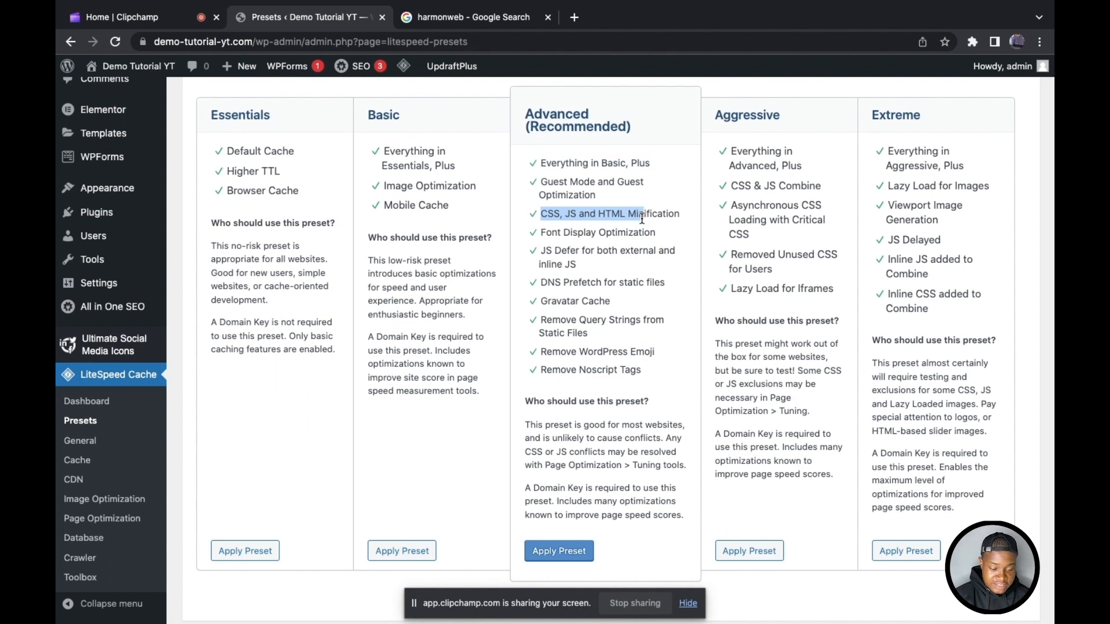
pyautogui.scroll(-2, 641, 222)
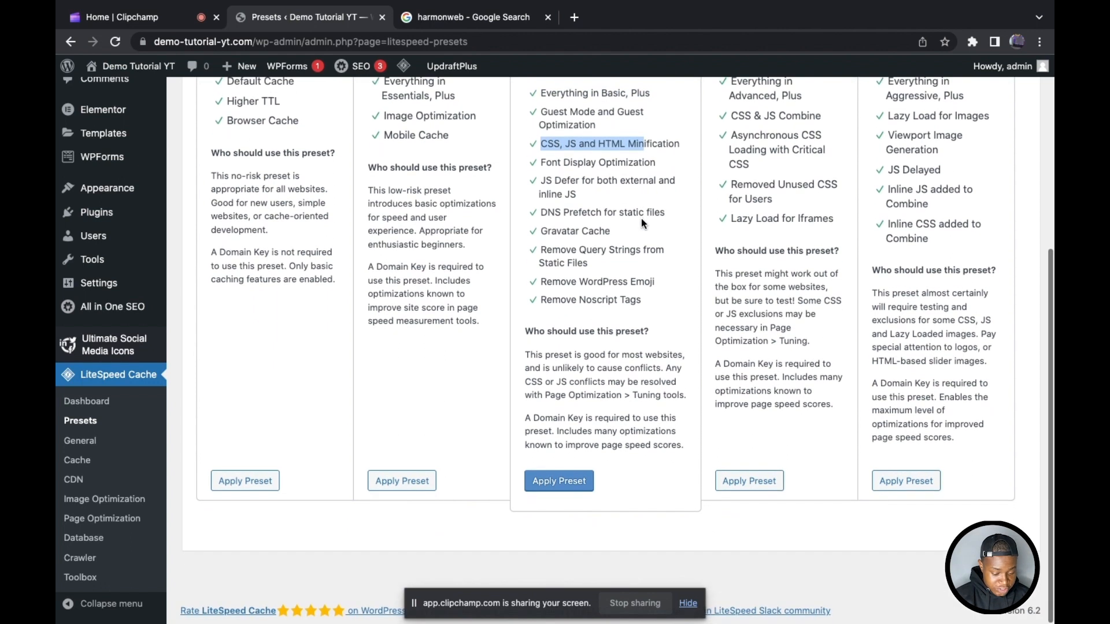
pyautogui.click(628, 280)
pyautogui.click(562, 481)
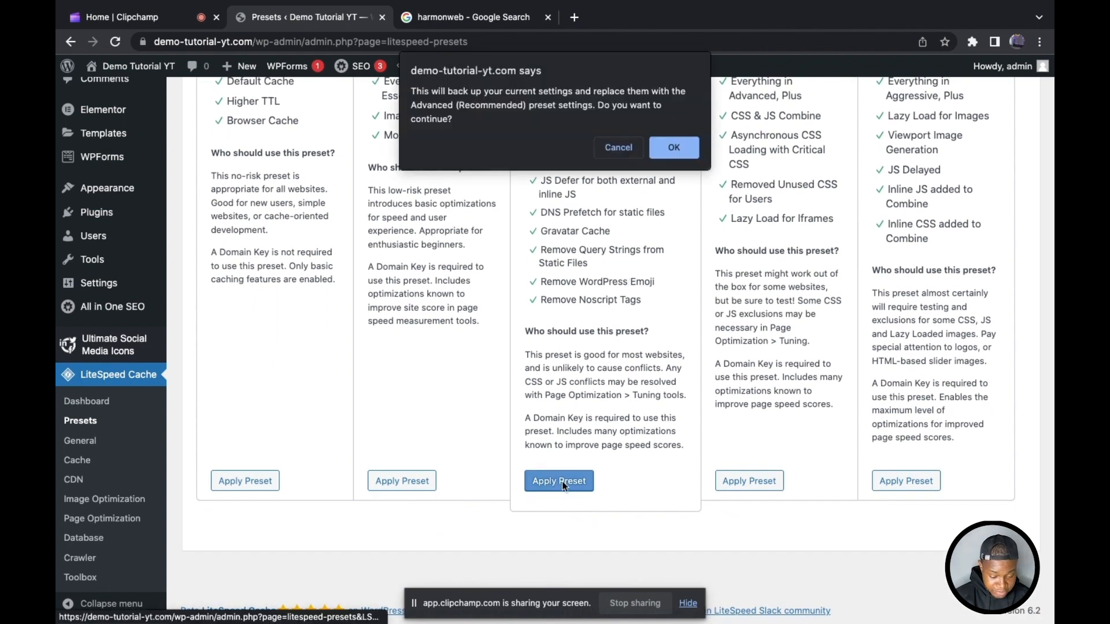
pyautogui.click(676, 145)
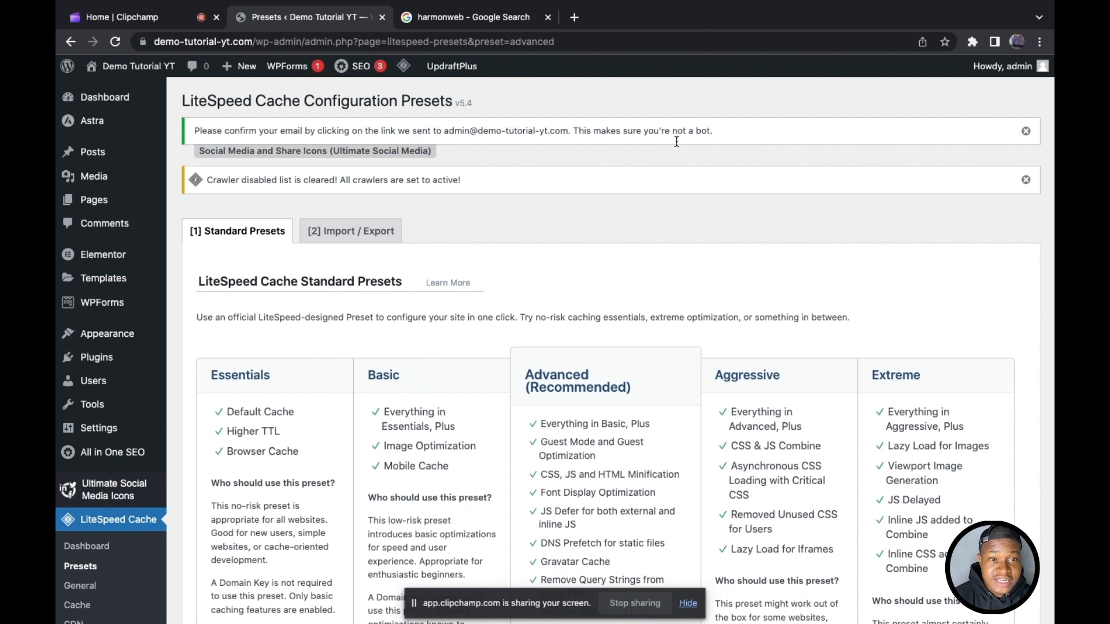
# Step: Return to the page for adding new plugins and show the popular plugins
pyautogui.moveTo(106, 365)
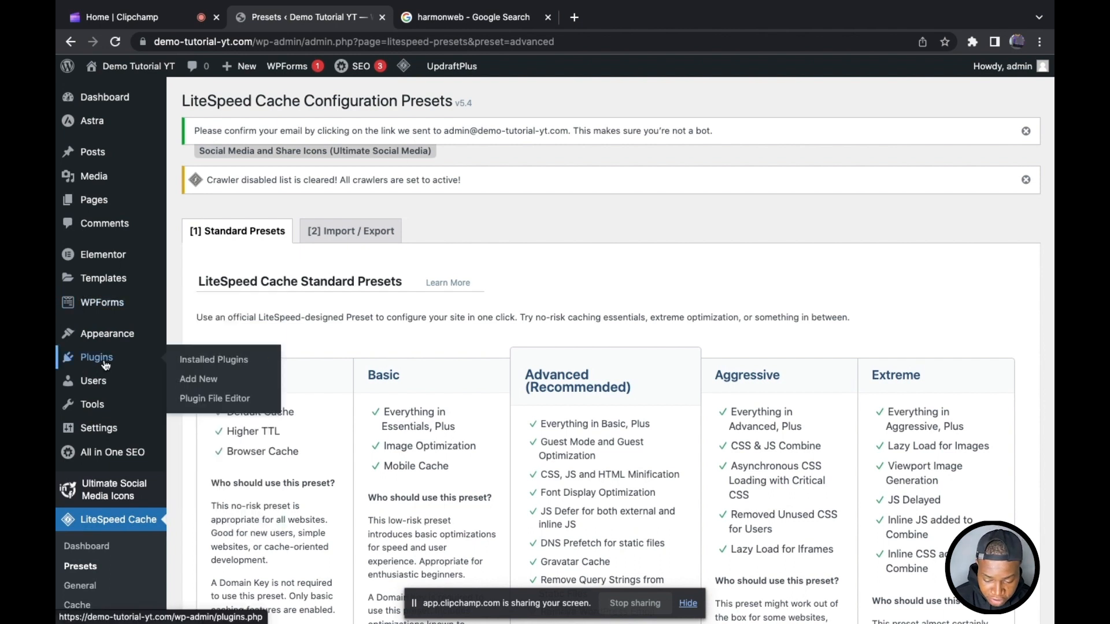
pyautogui.click(202, 381)
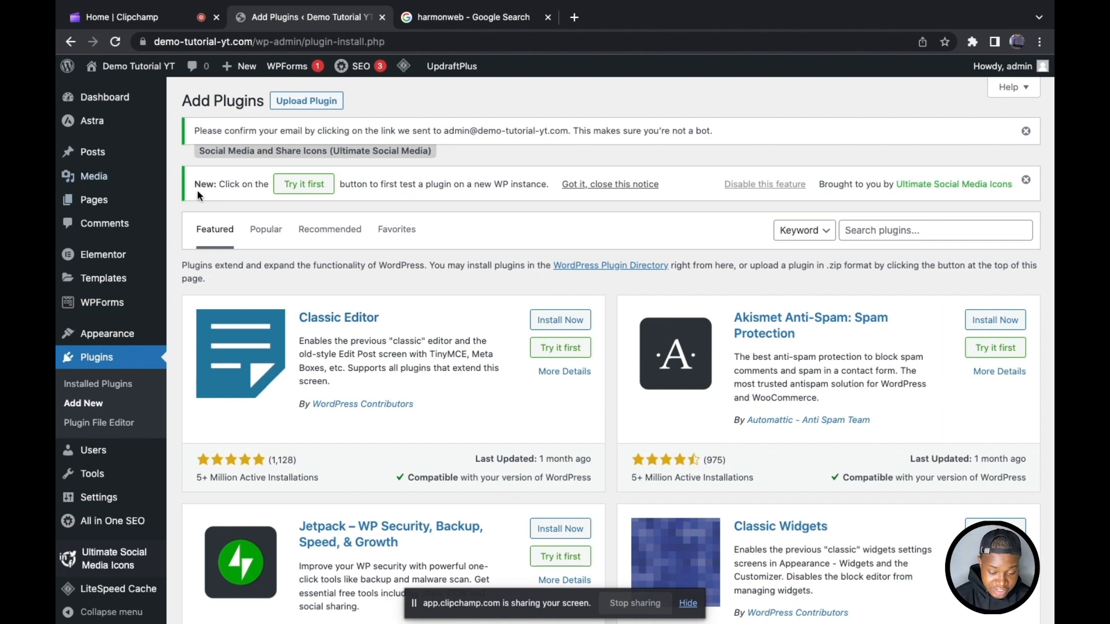
pyautogui.click(258, 229)
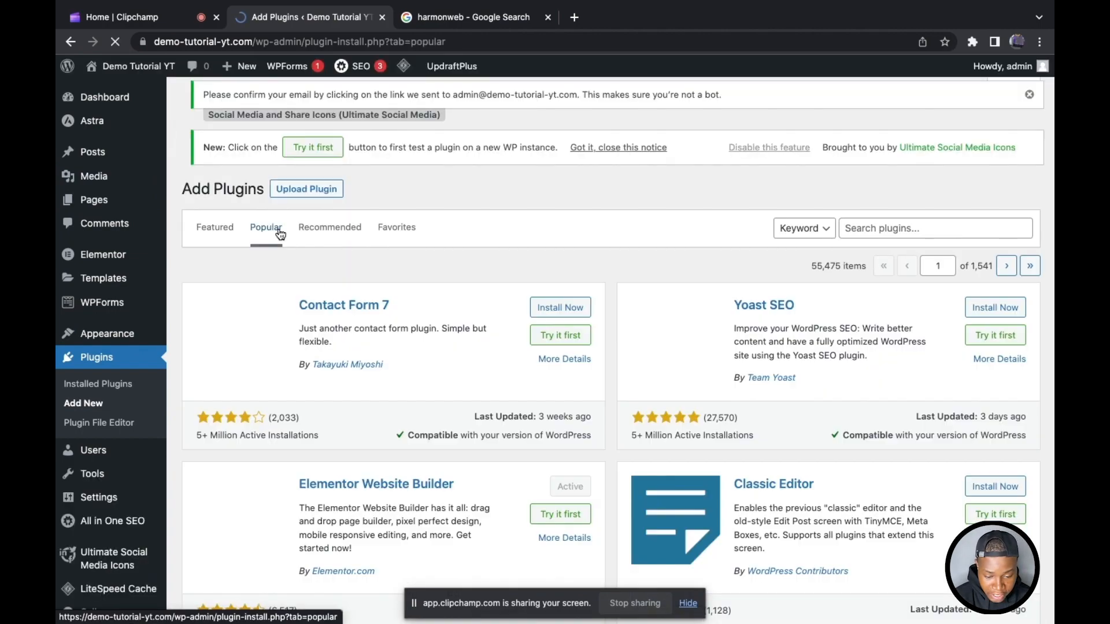
# Step: Find Site Kit by Google among the popular plugins, then install and activate it
pyautogui.scroll(-15, 595, 319)
pyautogui.scroll(-10, 595, 322)
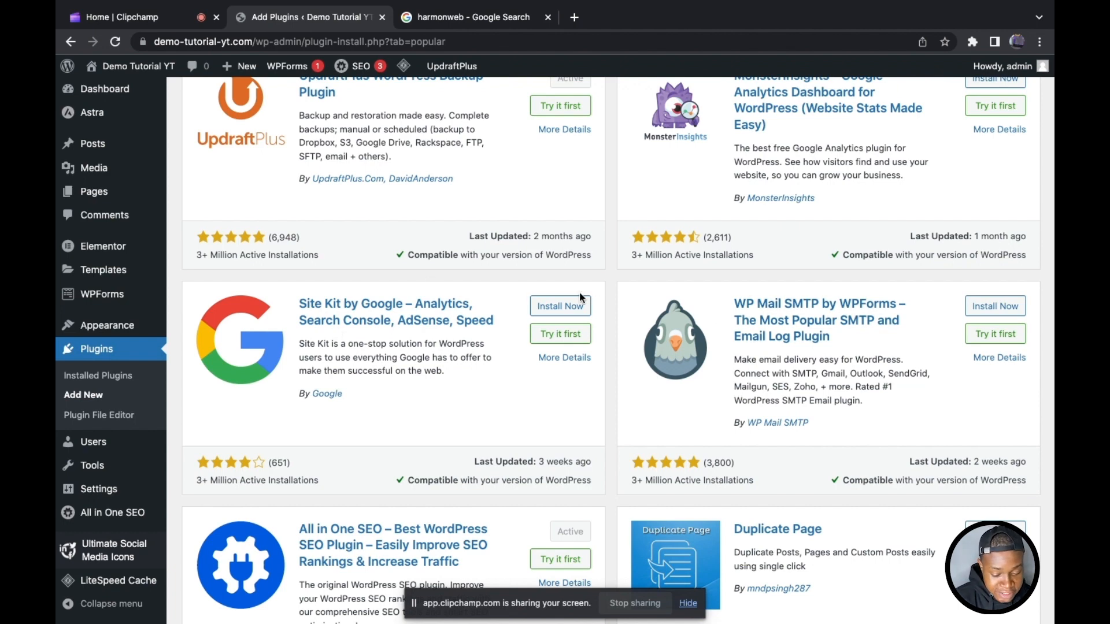
pyautogui.click(560, 306)
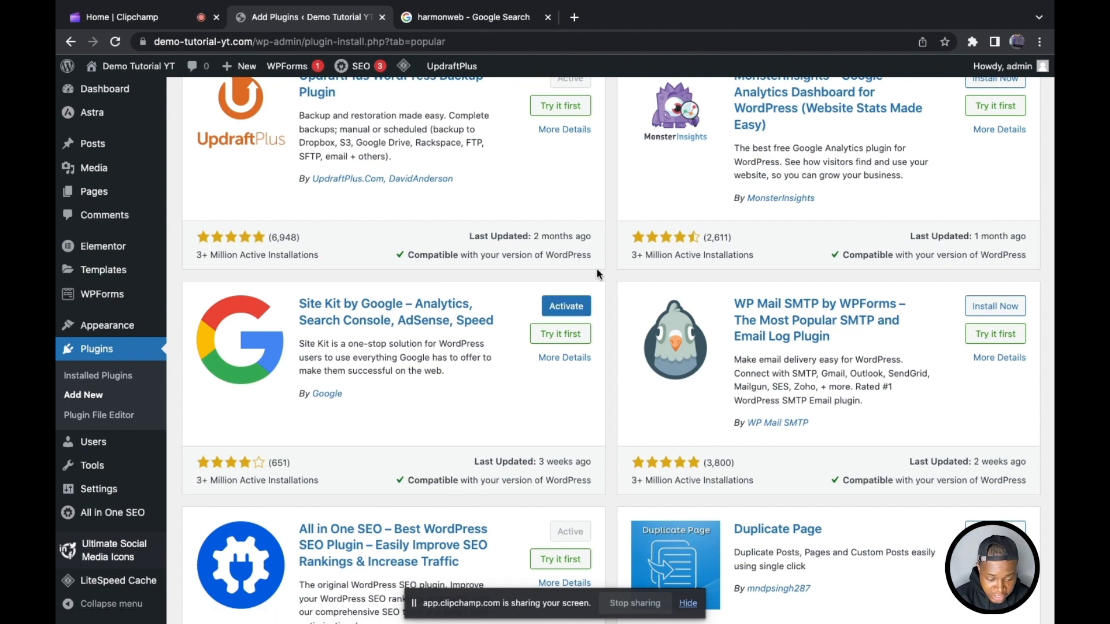
pyautogui.click(568, 308)
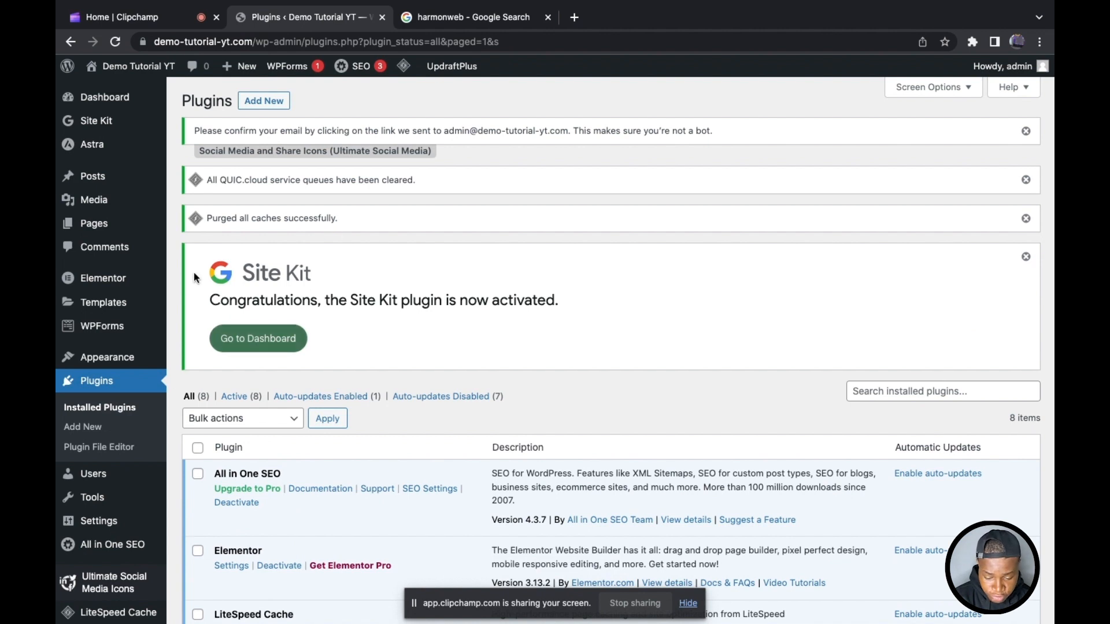
pyautogui.click(268, 341)
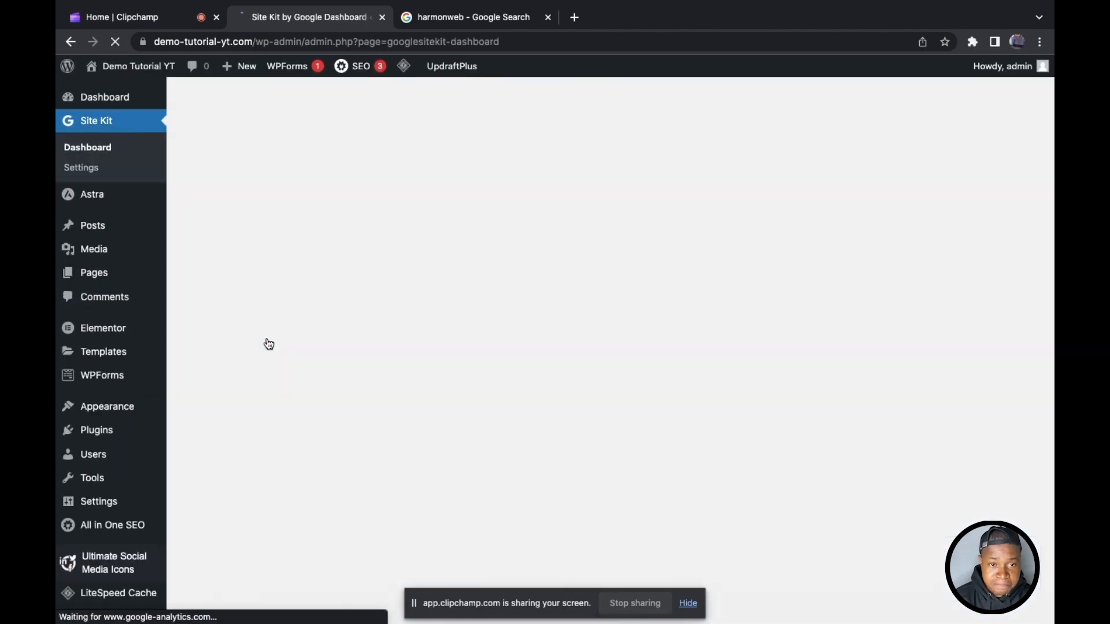
pyautogui.scroll(-2, 484, 264)
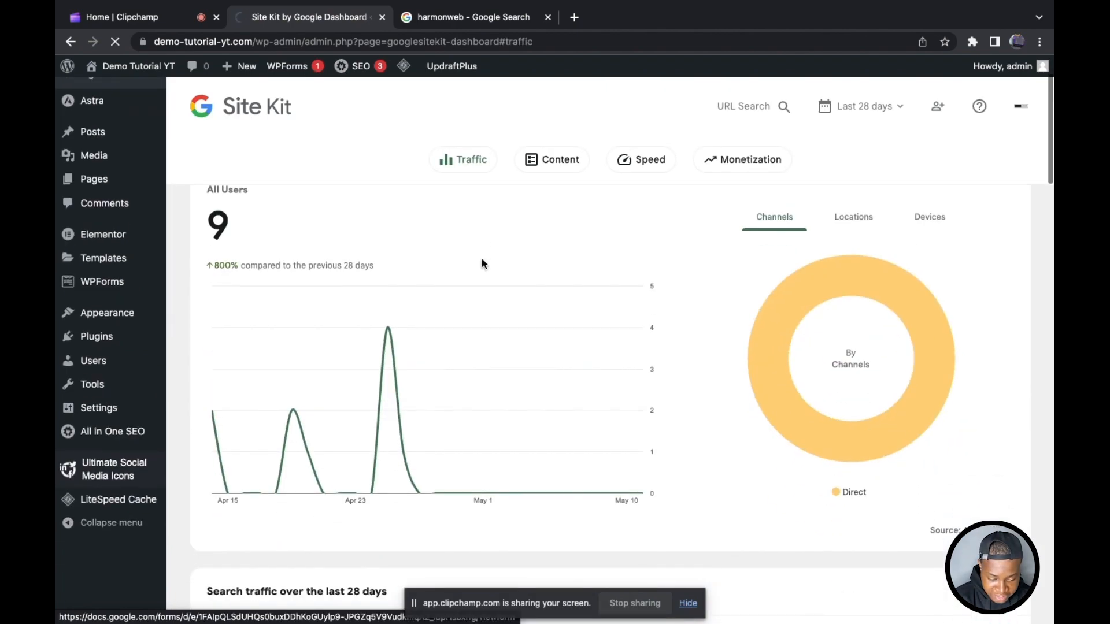
pyautogui.press('super+Left')
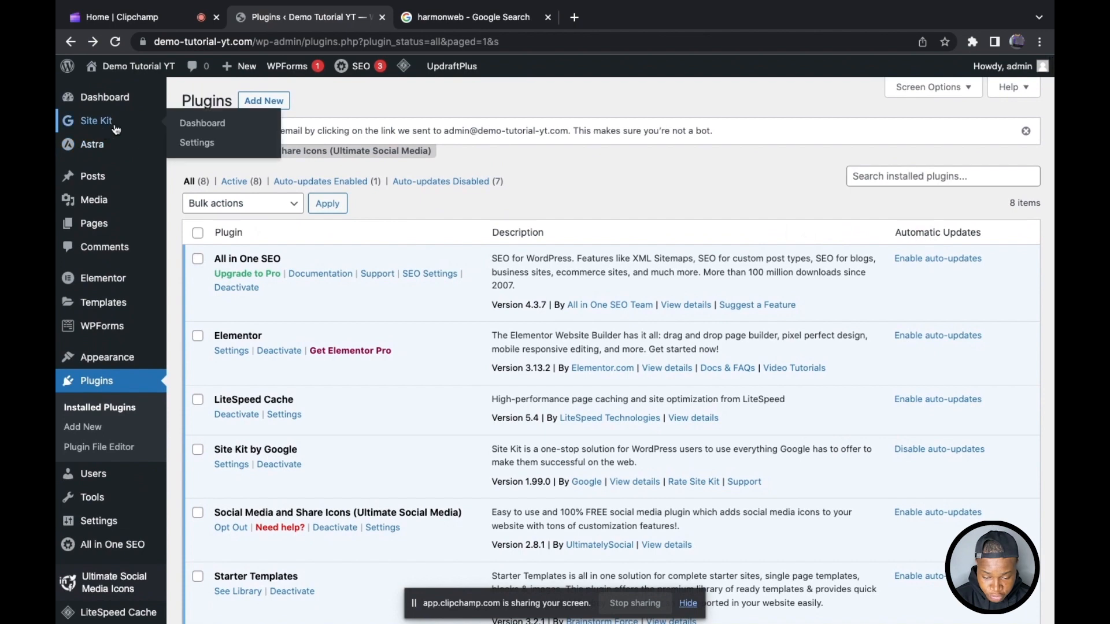
# Step: Open the Site Kit dashboard and examine the audience traffic chart, the channels breakdown and the search traffic section
pyautogui.click(203, 125)
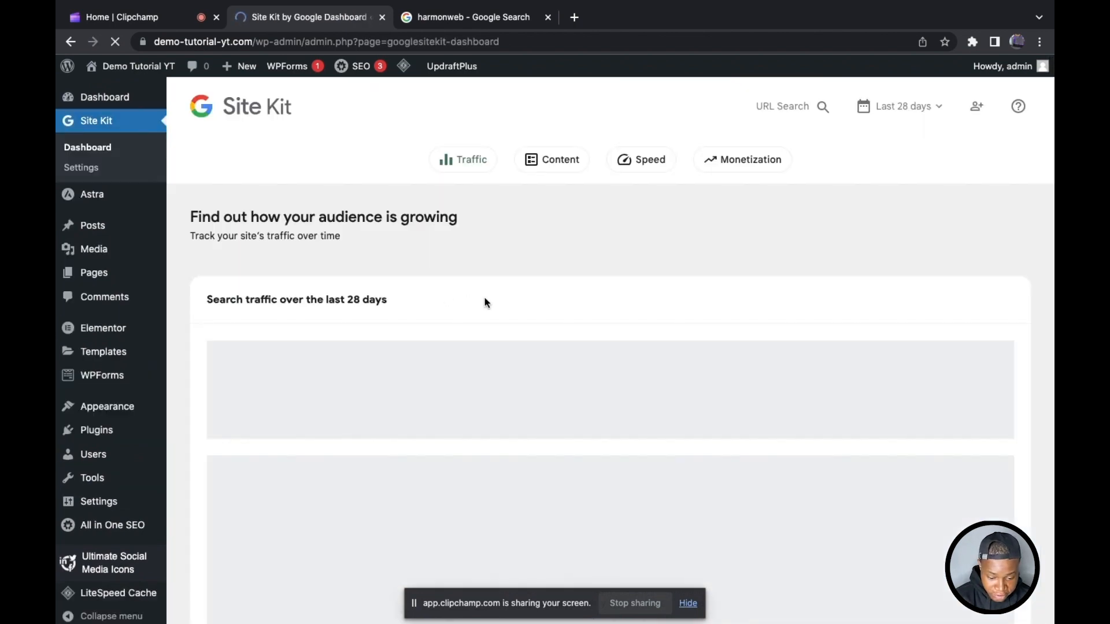
pyautogui.scroll(-3, 508, 407)
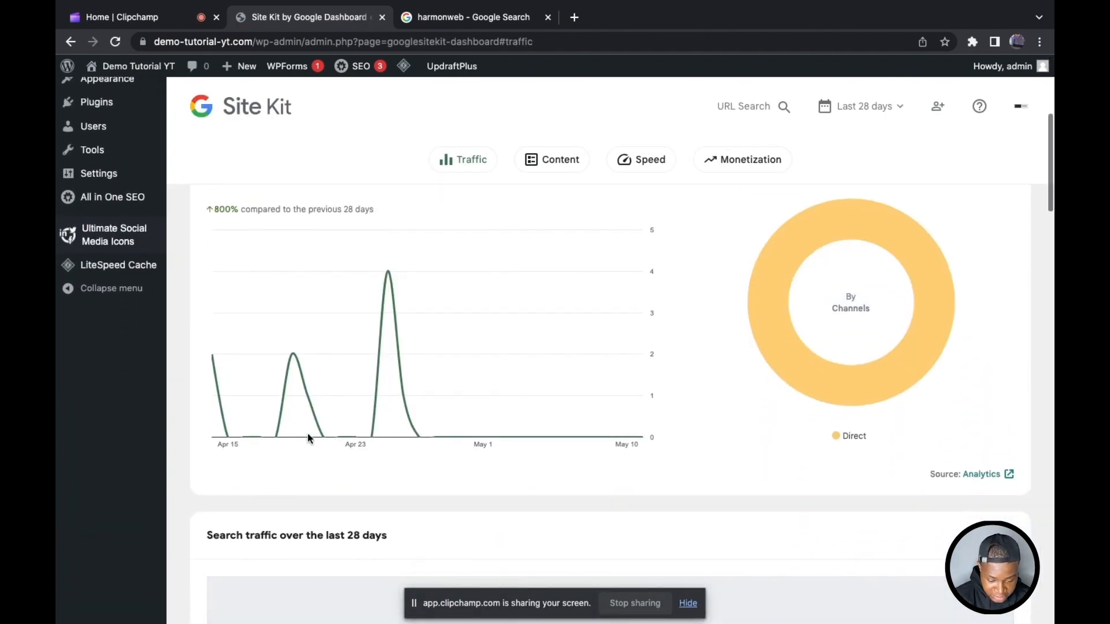
pyautogui.scroll(3, 383, 377)
pyautogui.scroll(-2, 383, 377)
pyautogui.moveTo(912, 305)
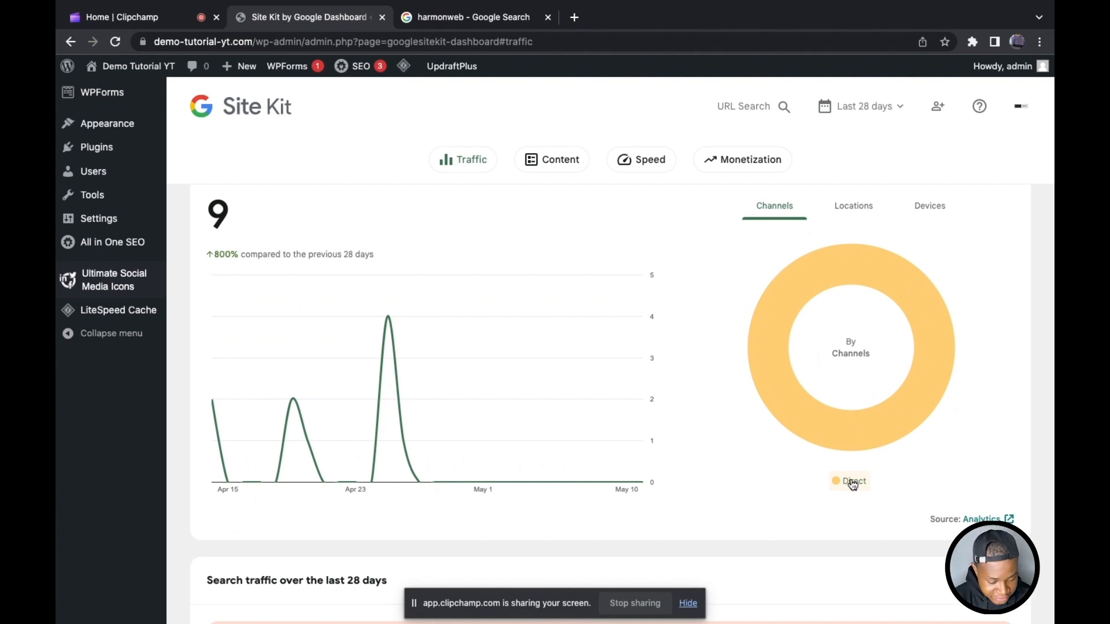
pyautogui.scroll(-10, 853, 484)
pyautogui.scroll(3, 851, 483)
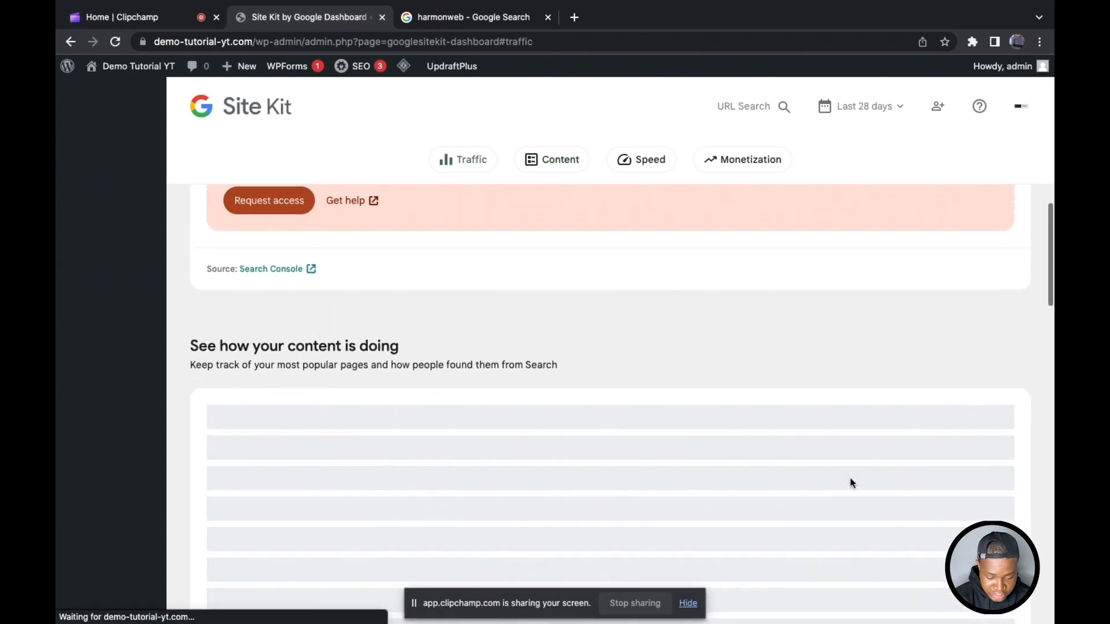
pyautogui.scroll(5, 850, 478)
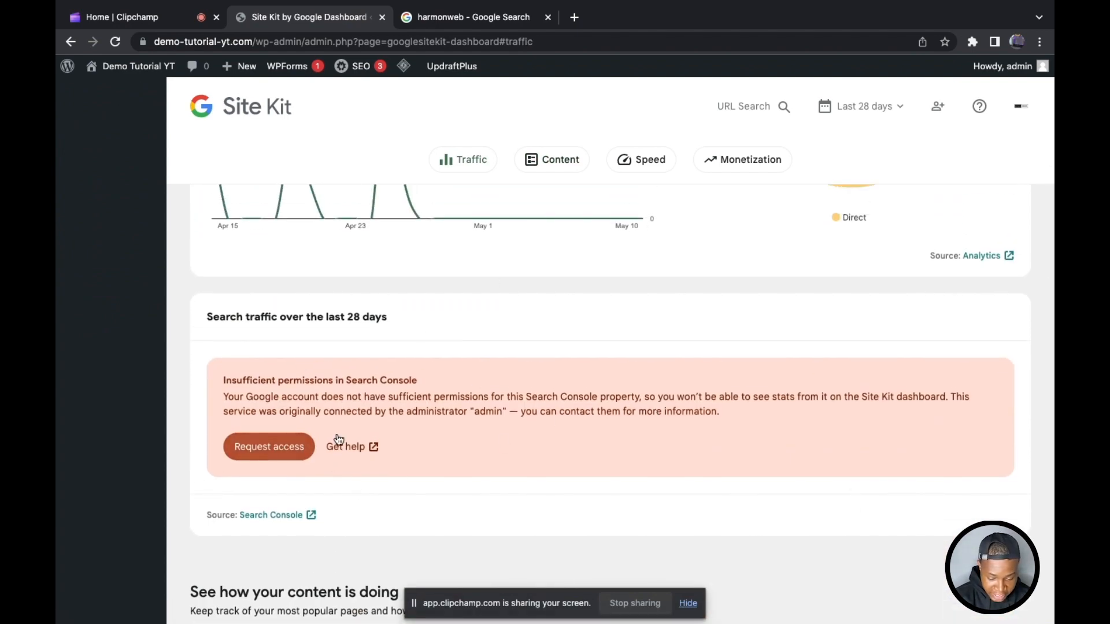
# Step: Review the top content, visitor experience and AdSense monetization sections of the Site Kit dashboard
pyautogui.scroll(-5, 625, 318)
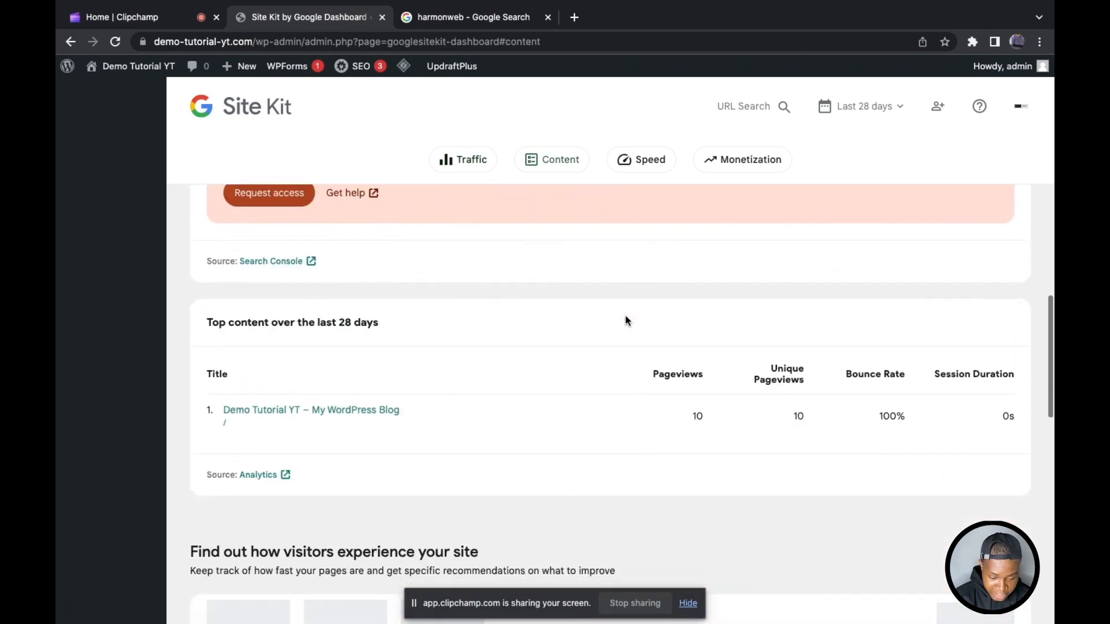
pyautogui.scroll(-10, 537, 351)
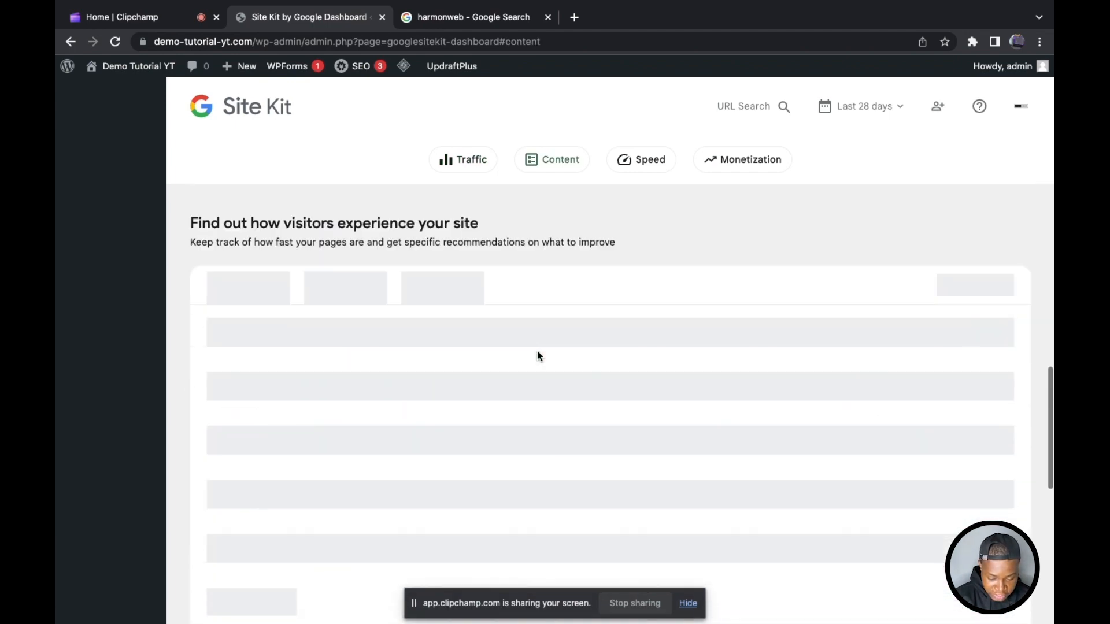
pyautogui.scroll(-1, 537, 351)
pyautogui.scroll(2, 322, 325)
pyautogui.scroll(-1, 321, 324)
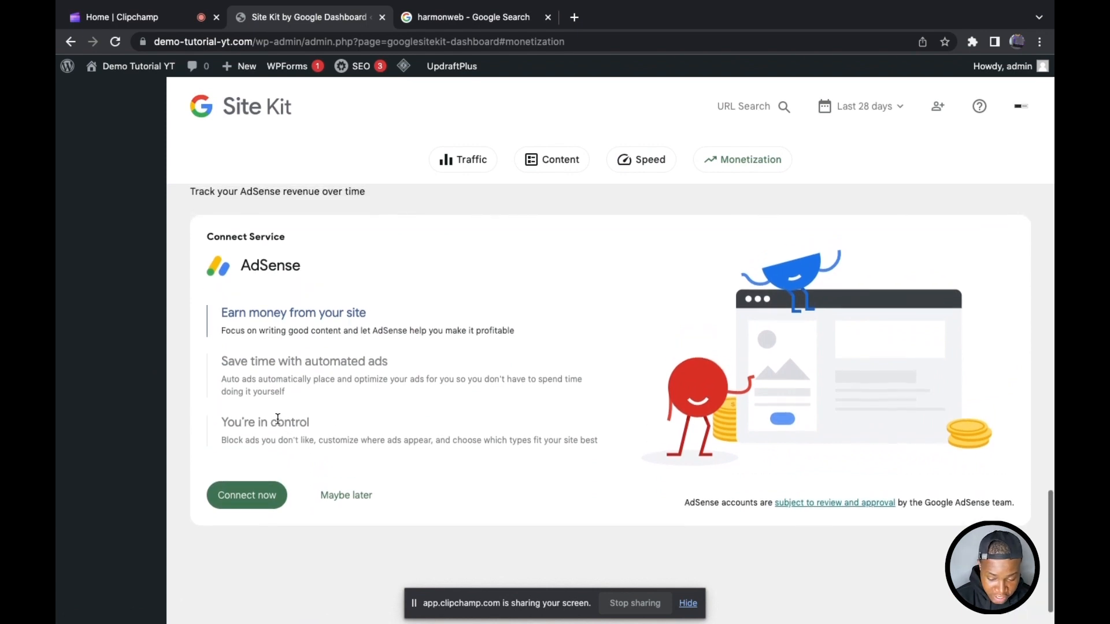
pyautogui.click(253, 506)
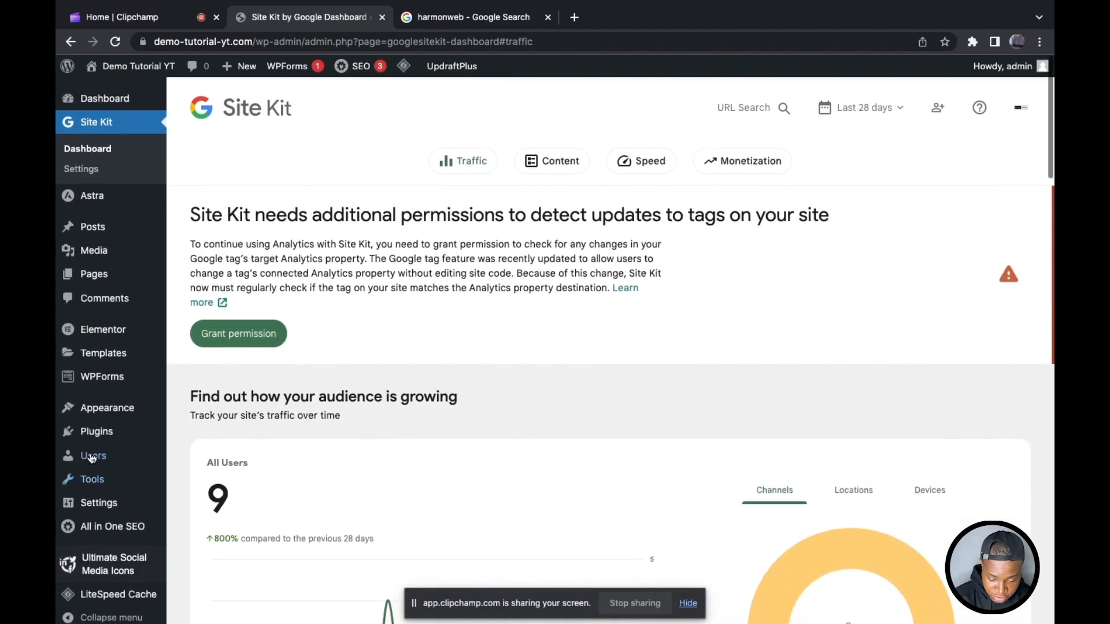
# Step: Go back to adding new plugins and list the popular ones
pyautogui.moveTo(133, 435)
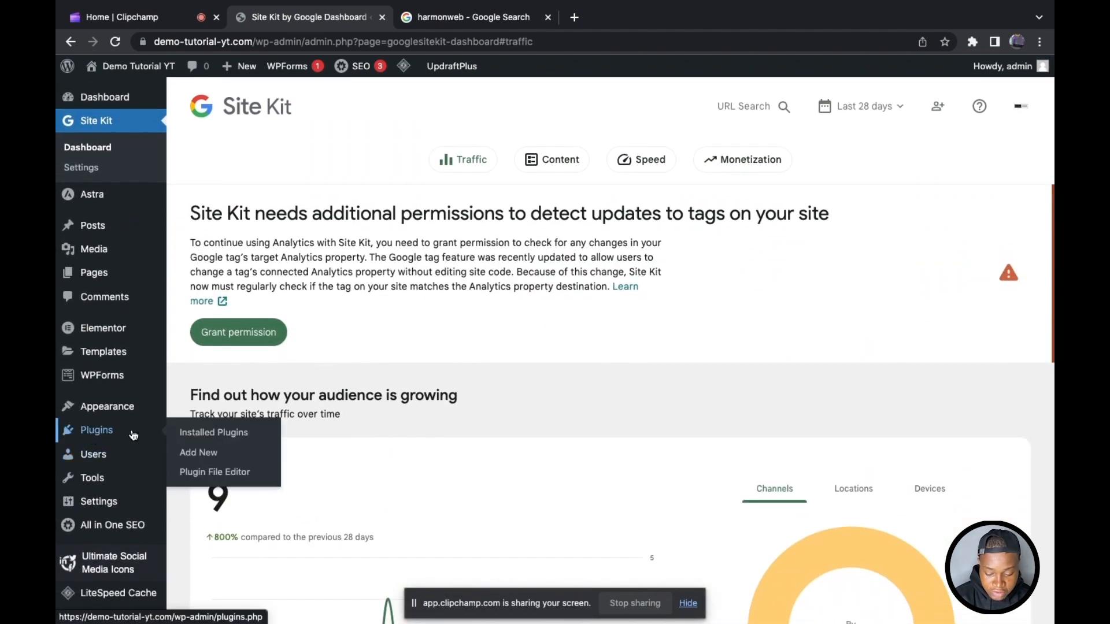
pyautogui.click(198, 452)
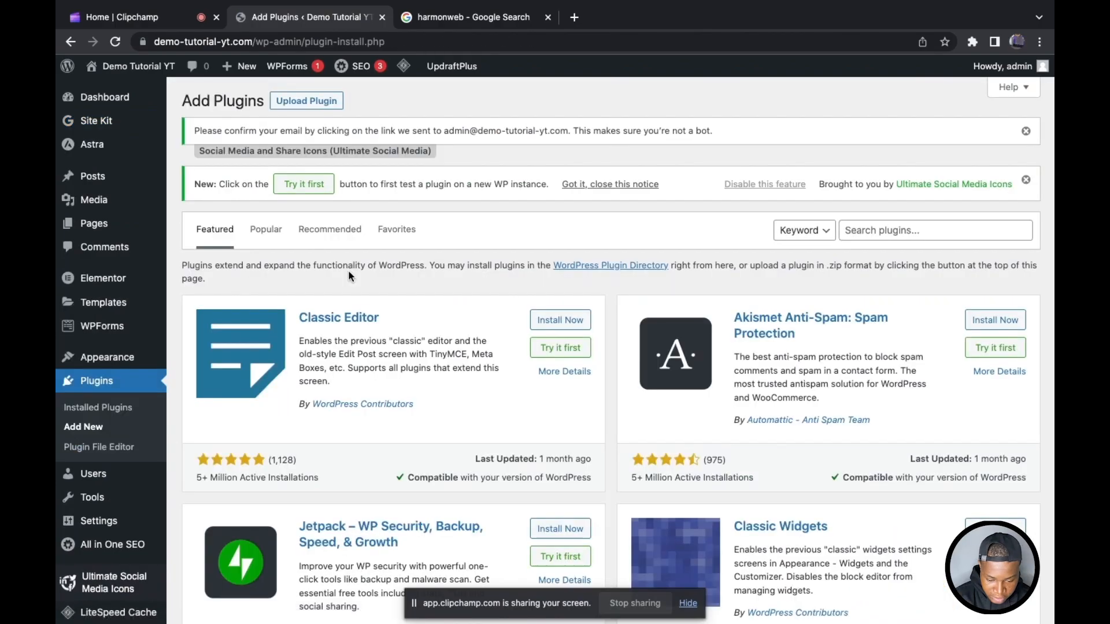
pyautogui.click(266, 230)
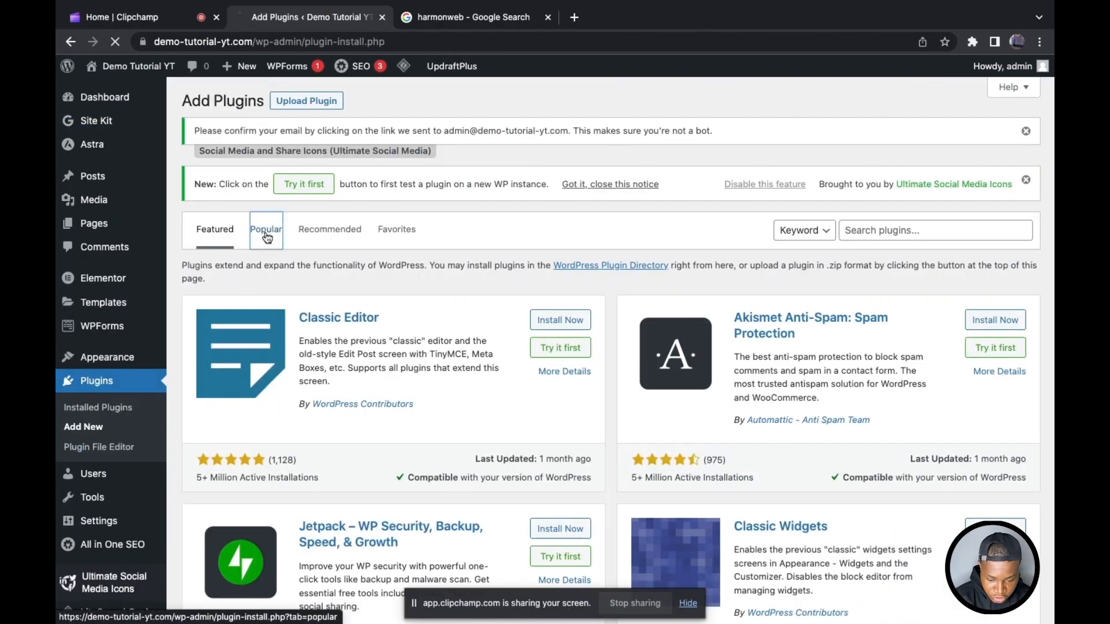
# Step: Find WPCode – Insert Headers and Footers among the popular plugins, then install and activate it
pyautogui.scroll(-10, 476, 237)
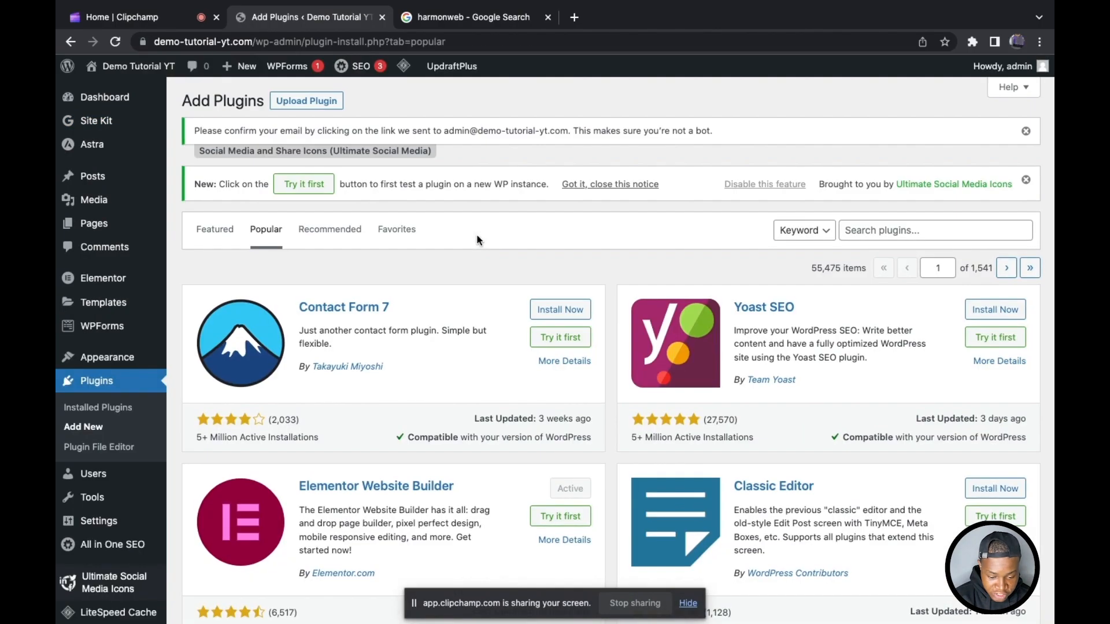
pyautogui.scroll(-15, 478, 239)
pyautogui.scroll(-15, 477, 238)
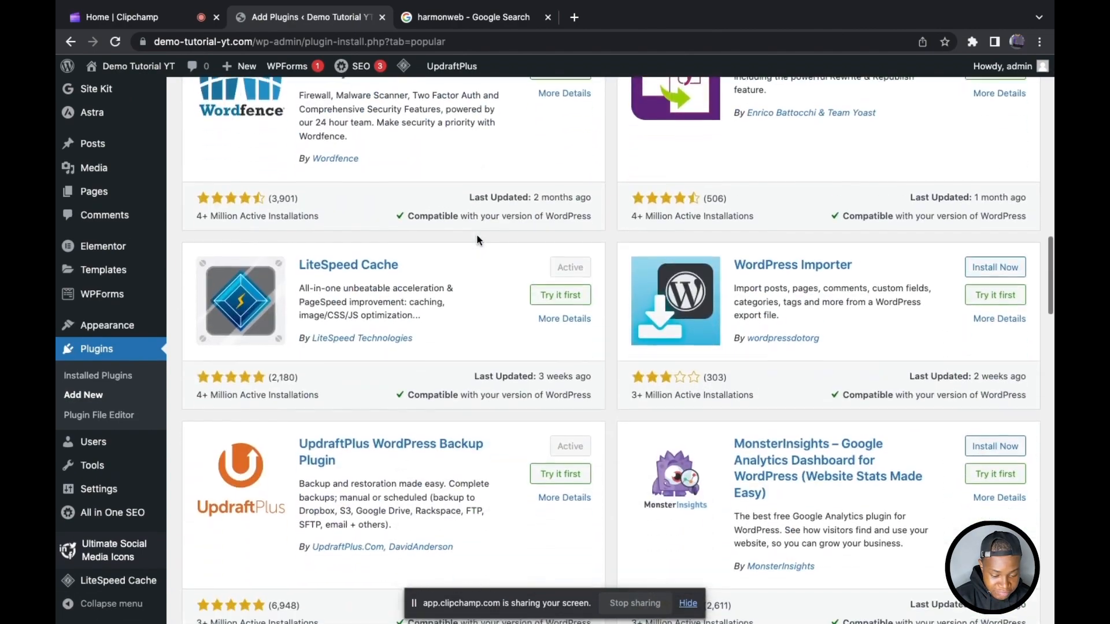
pyautogui.scroll(-6, 477, 239)
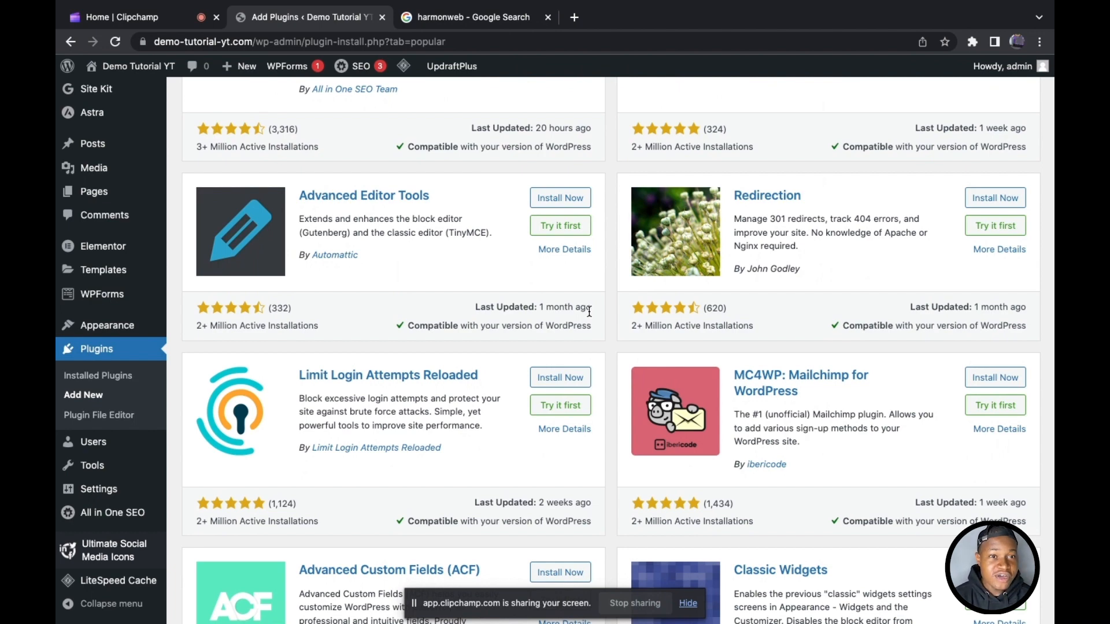
pyautogui.scroll(-12, 590, 313)
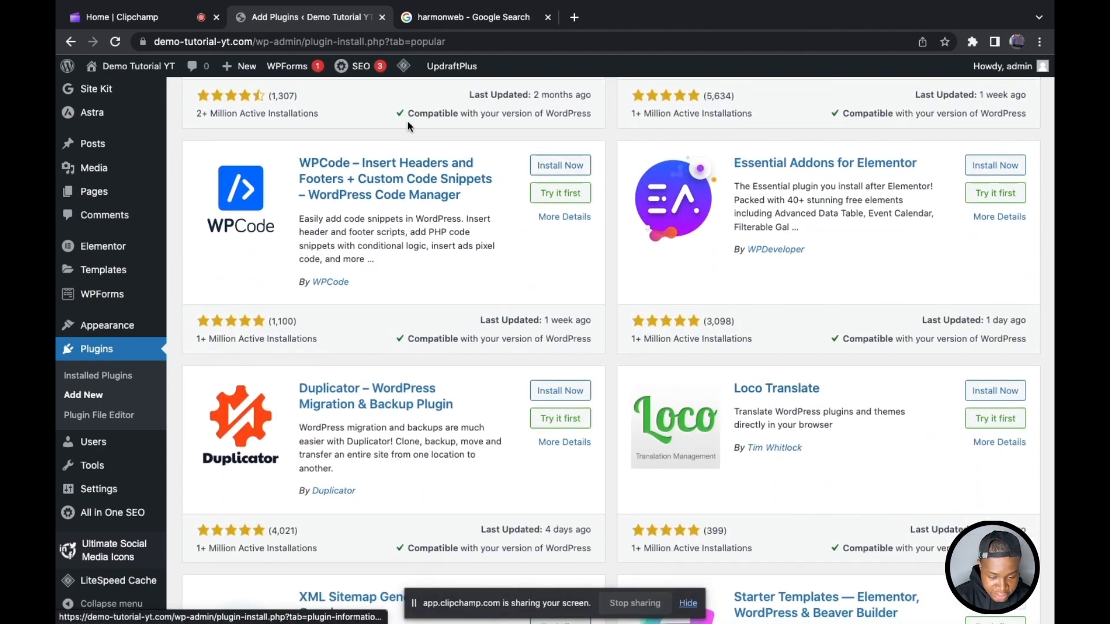
pyautogui.click(546, 168)
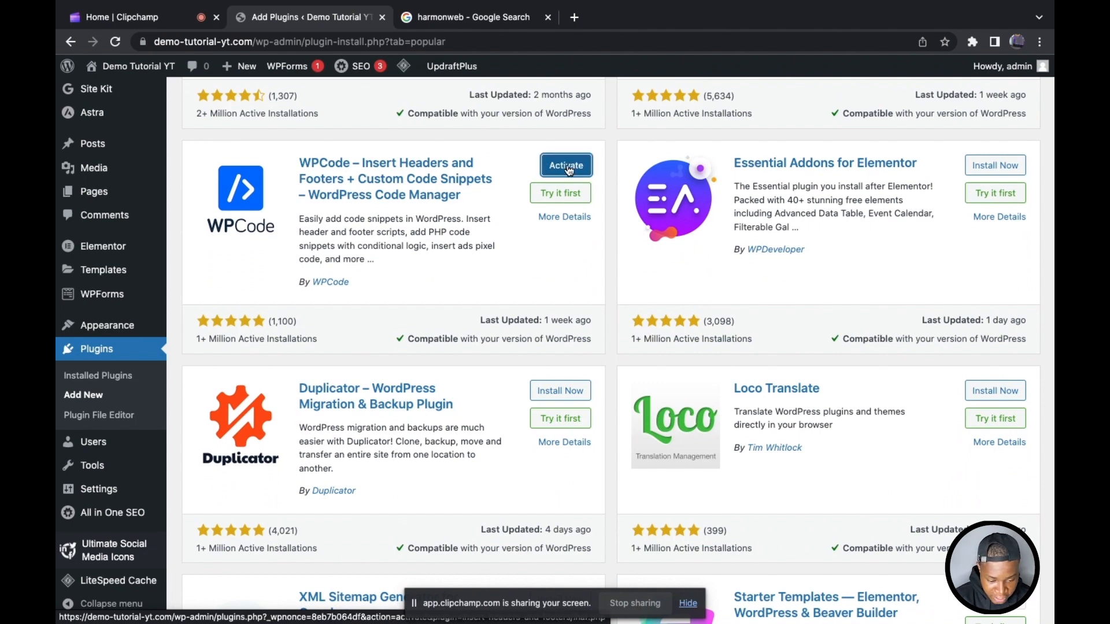
pyautogui.click(566, 167)
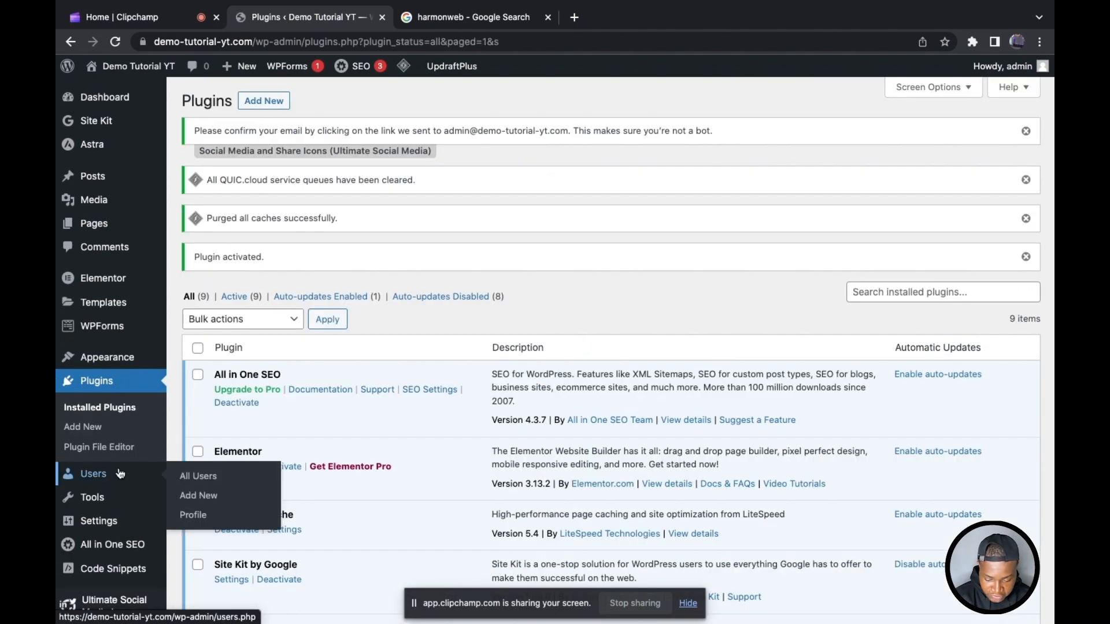
# Step: Open WPCode's Header & Footer page and review its header, body and footer script areas
pyautogui.scroll(-2, 102, 462)
pyautogui.moveTo(114, 520)
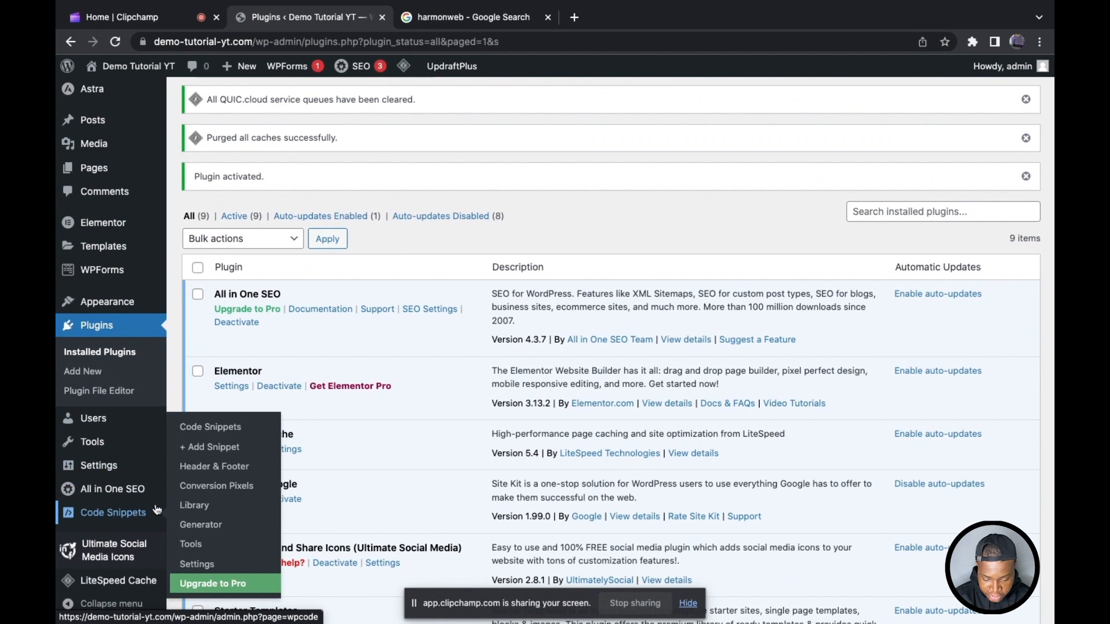
pyautogui.click(236, 472)
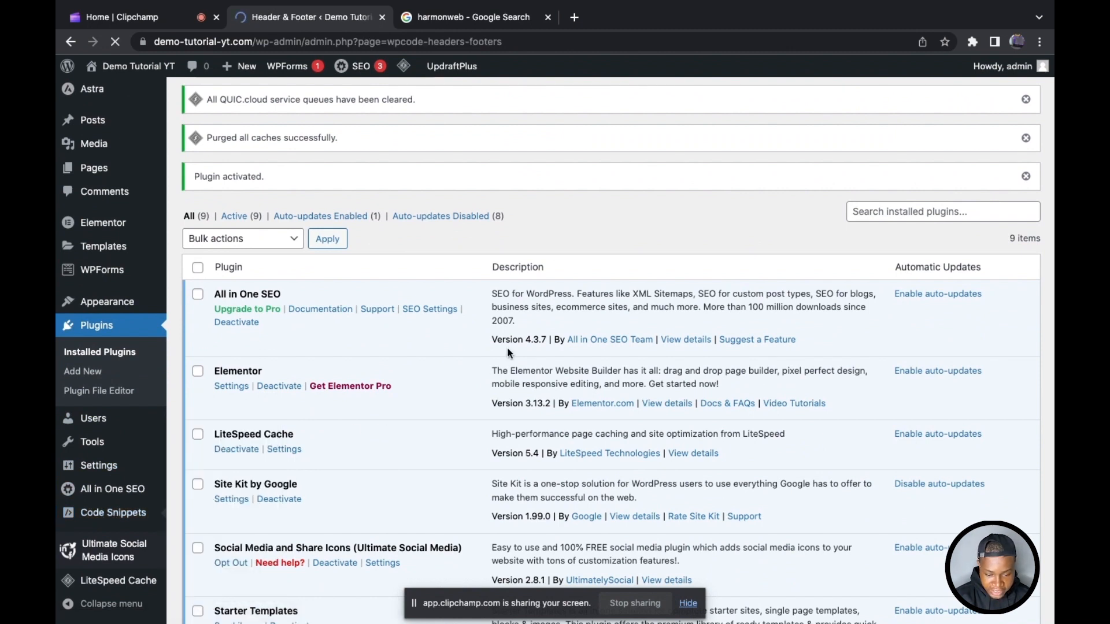
pyautogui.scroll(-3, 556, 288)
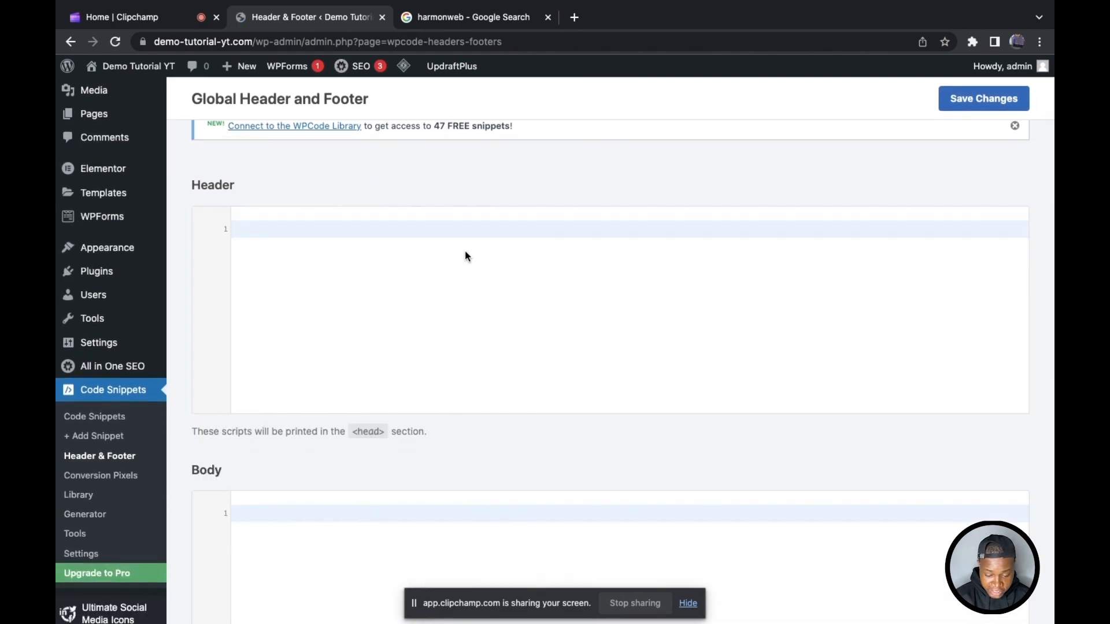
pyautogui.scroll(-2, 465, 251)
pyautogui.scroll(-6, 341, 480)
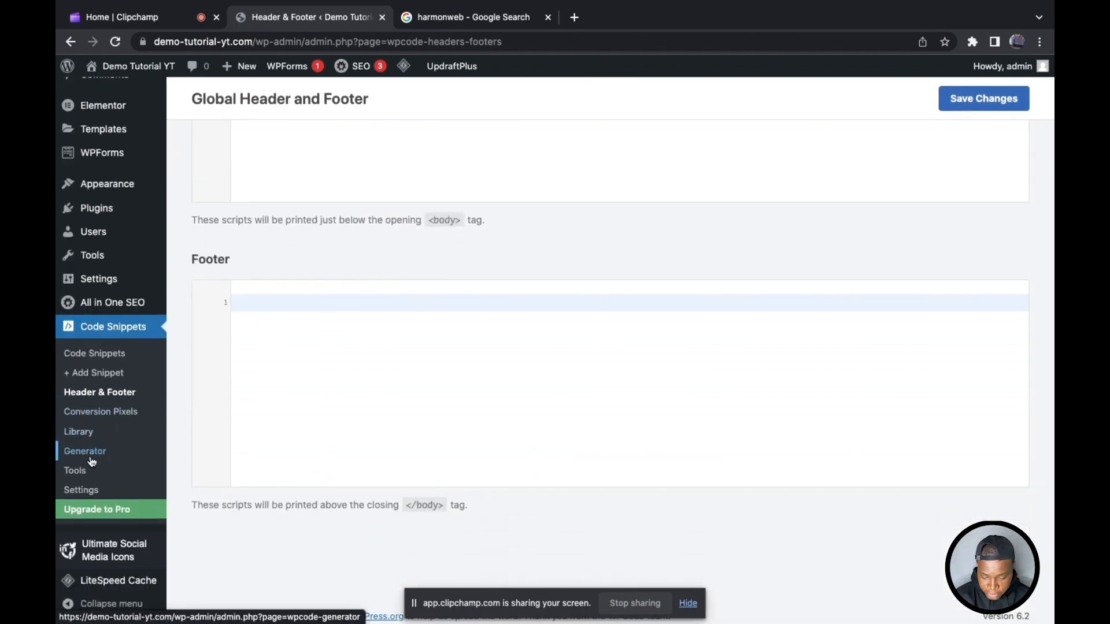
# Step: Open WPCode's page for adding a snippet and look through the most popular ready-made snippets
pyautogui.click(88, 375)
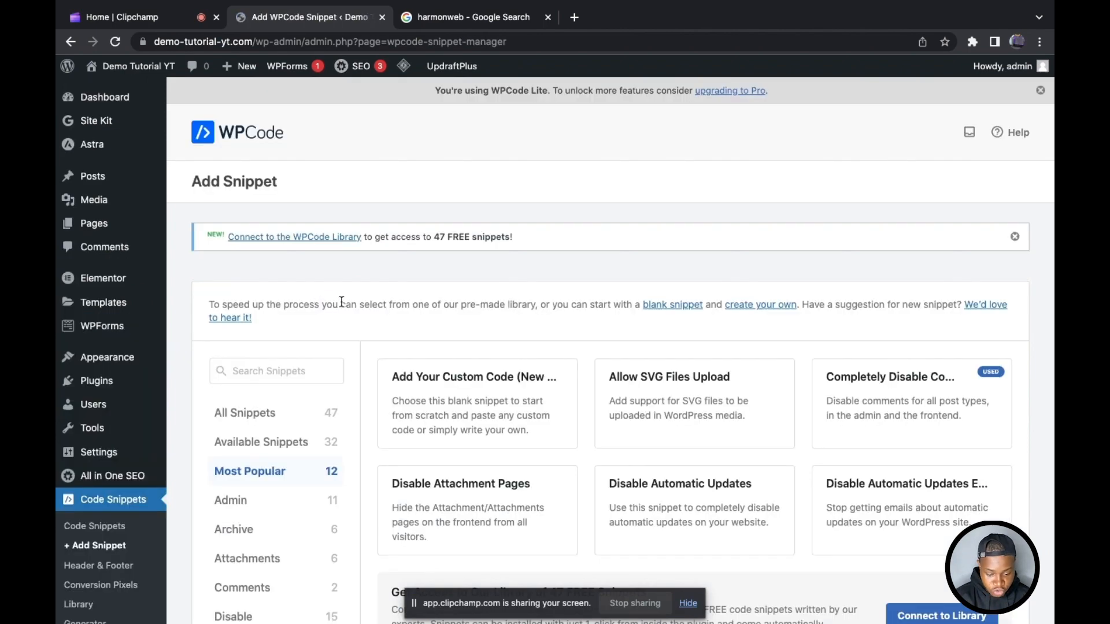
pyautogui.scroll(-2, 435, 330)
pyautogui.scroll(-4, 433, 325)
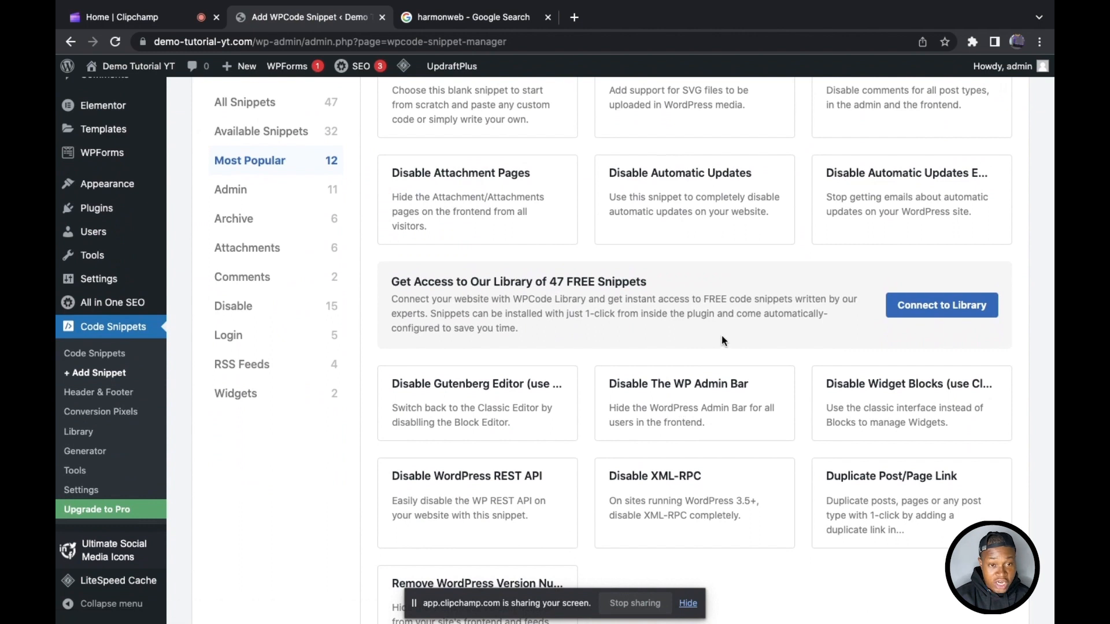